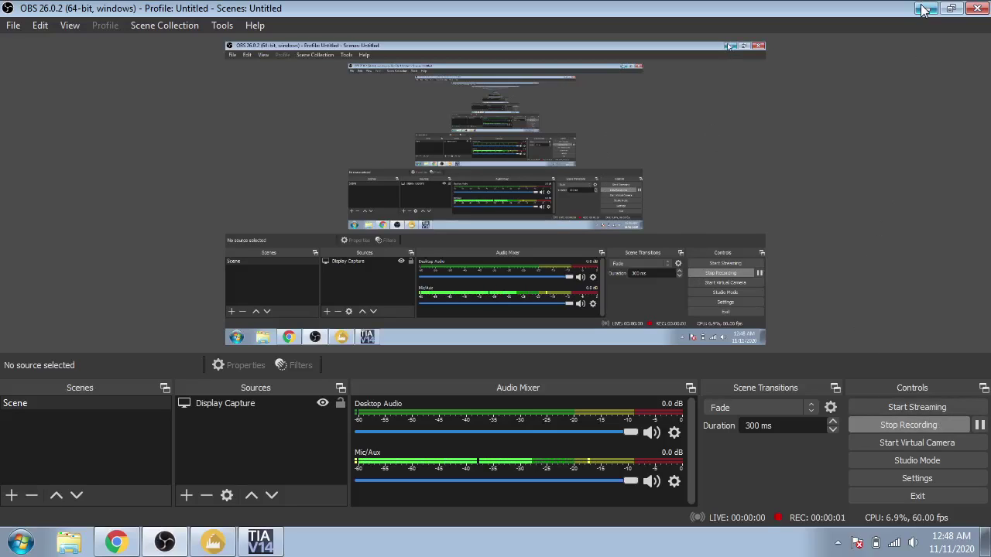
Minimize OBS Studio so the Factory I/O welcome window is visible
{"action": "left_click", "coordinate": [923, 9]}
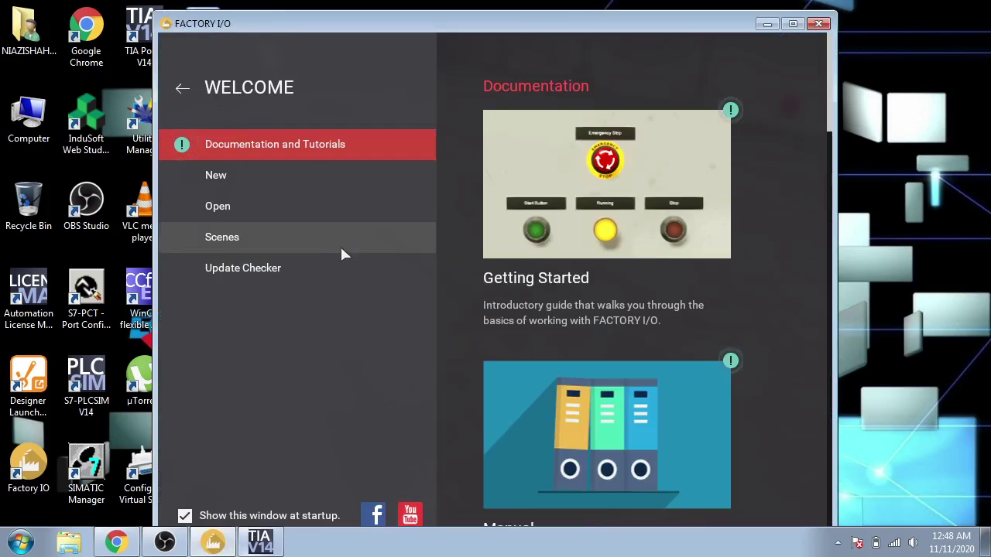
Load the '1 - From A to B' scene maximized with the parts palette hidden
{"action": "left_click", "coordinate": [343, 247]}
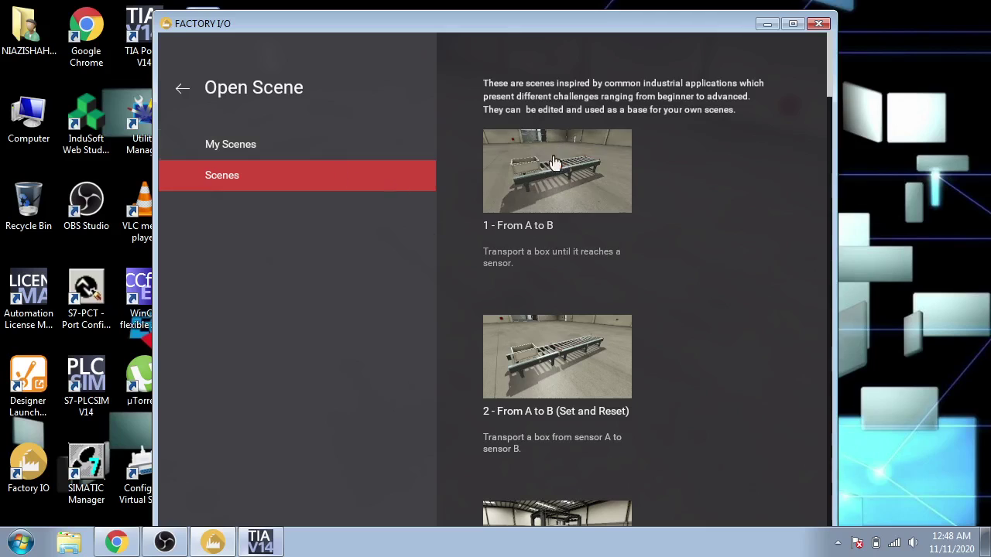
{"action": "left_click", "coordinate": [555, 162]}
{"action": "left_click", "coordinate": [792, 24]}
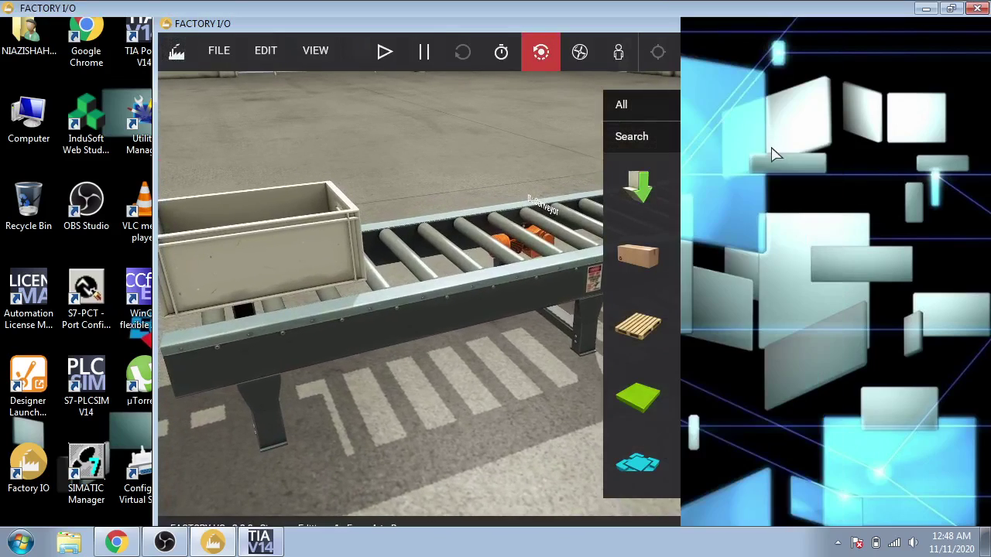
{"action": "left_click", "coordinate": [970, 37]}
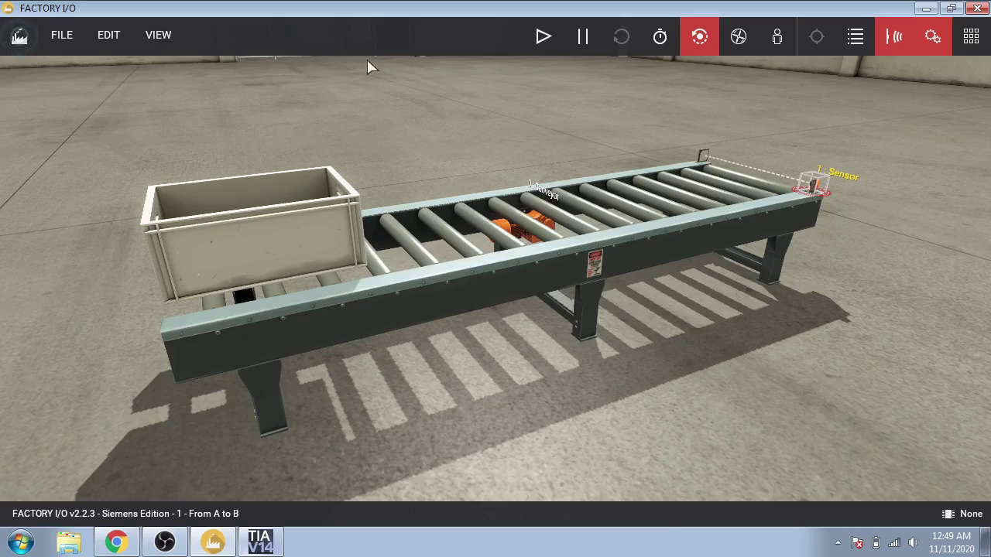
In TIA Portal, browse for an existing project and check the template downloads page
{"action": "left_click", "coordinate": [260, 542]}
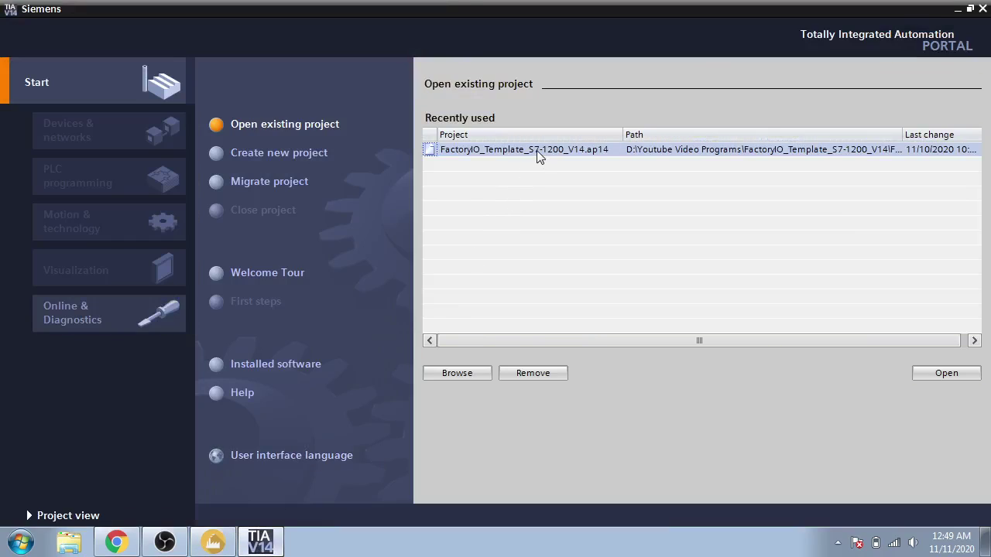
{"action": "left_click", "coordinate": [474, 375]}
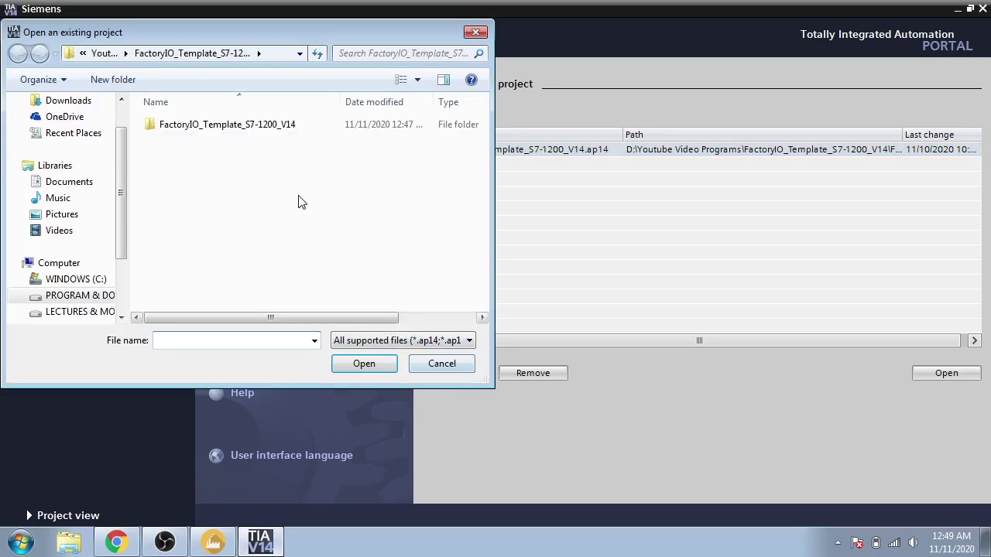
{"action": "left_click", "coordinate": [116, 542]}
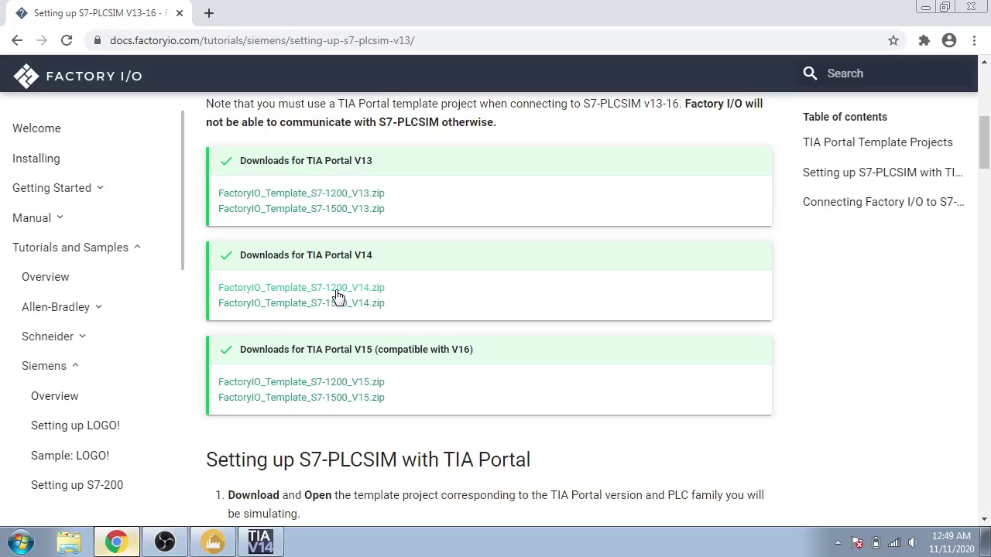
Leave the Chrome template page and return to TIA Portal's open-project dialog
{"action": "left_click", "coordinate": [116, 542]}
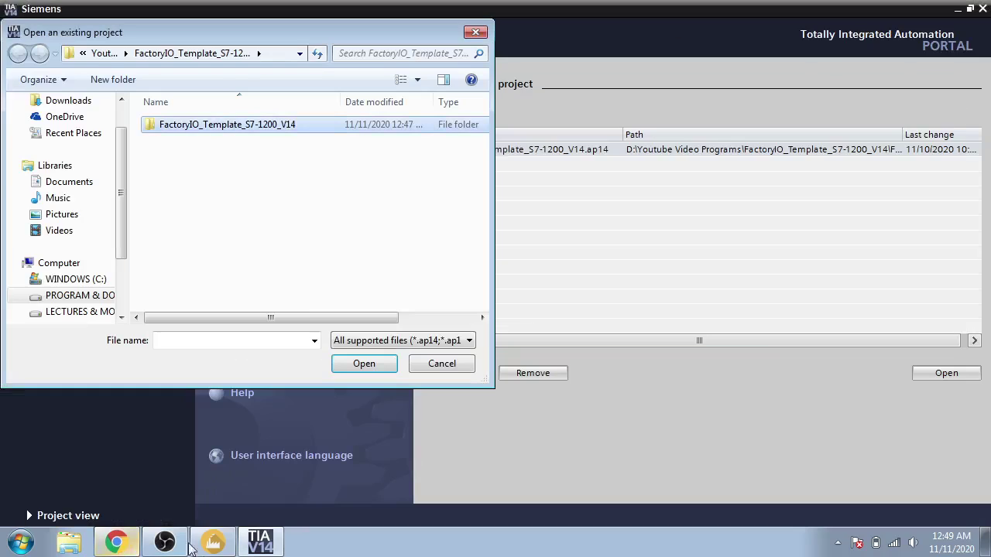
Open the FactoryIO_Template_S7-1200_V14 project and PLC_1's Main [OB1] block
{"action": "double_click", "coordinate": [390, 128]}
{"action": "double_click", "coordinate": [332, 210]}
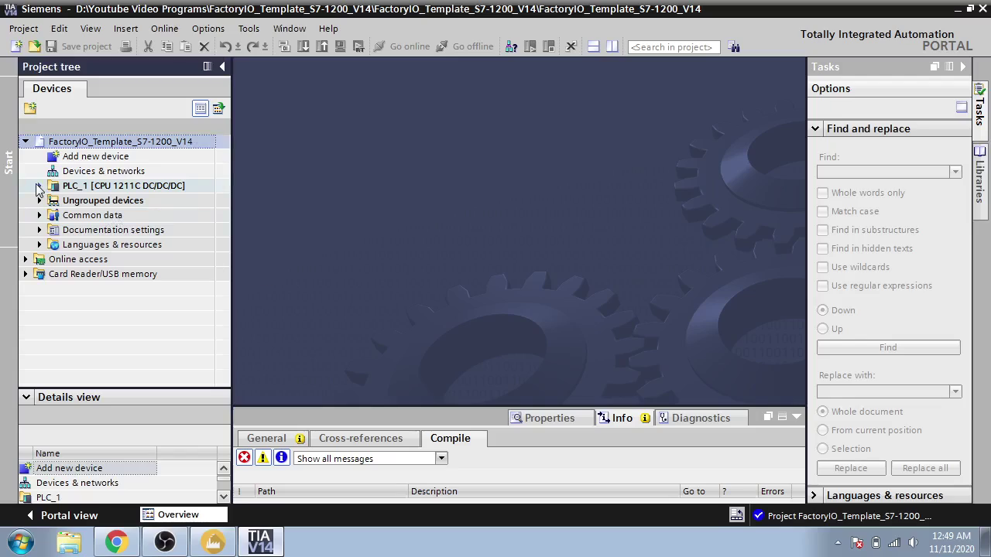
{"action": "left_click", "coordinate": [39, 186]}
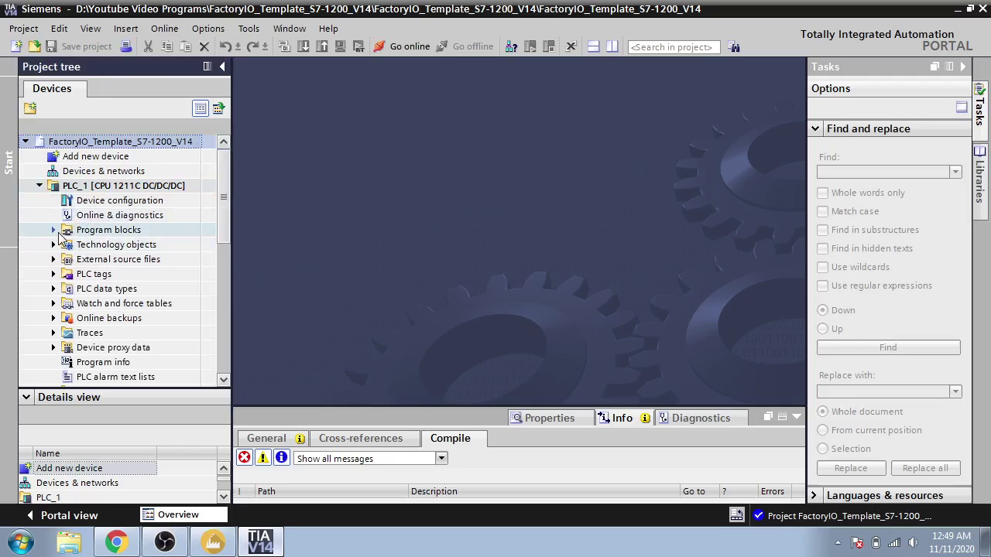
{"action": "double_click", "coordinate": [90, 235]}
{"action": "double_click", "coordinate": [111, 260]}
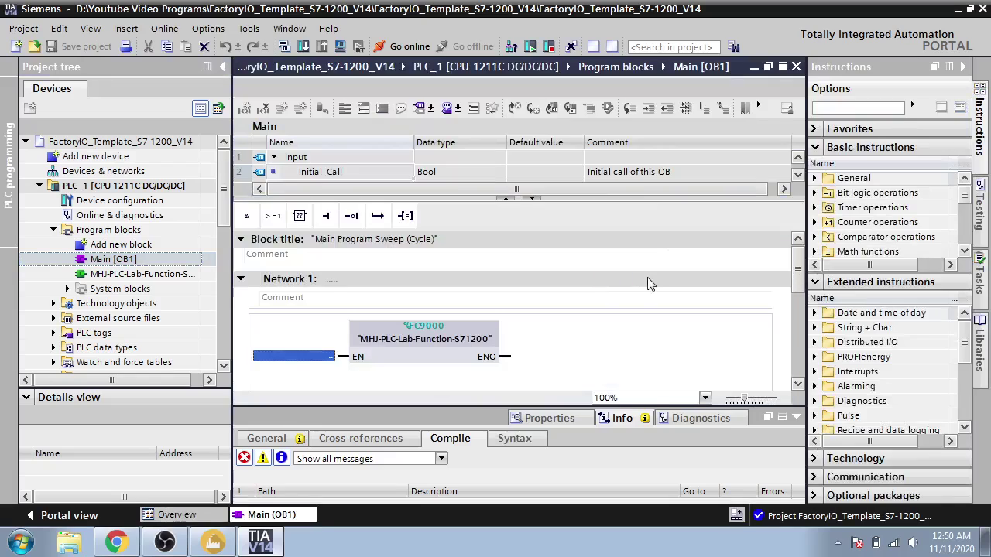
Scroll down in Main [OB1] and select the empty Network 2
{"action": "scroll", "coordinate": [743, 299], "scroll_direction": "down", "scroll_amount": 1}
{"action": "scroll", "coordinate": [697, 299], "scroll_direction": "down", "scroll_amount": 2}
{"action": "scroll", "coordinate": [657, 300], "scroll_direction": "down", "scroll_amount": 1}
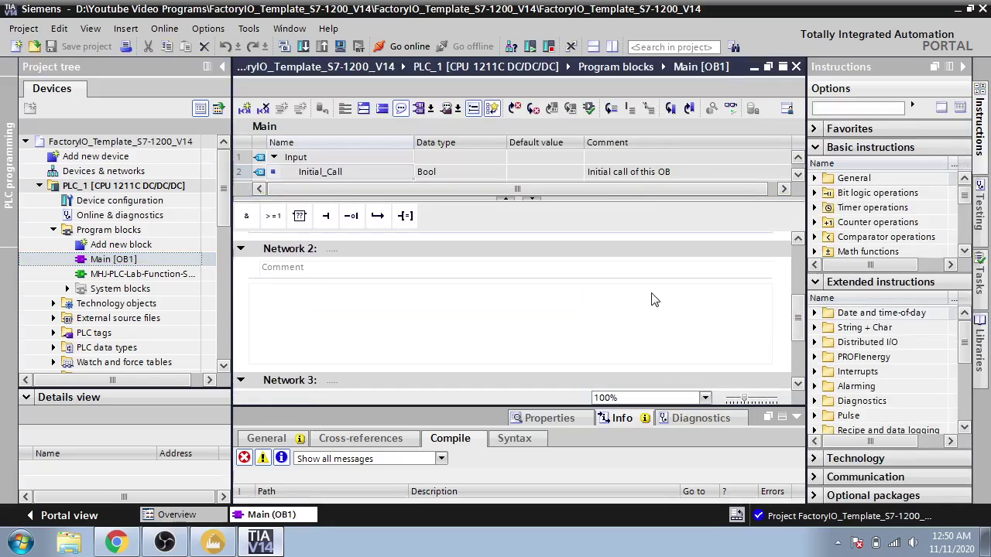
{"action": "left_click", "coordinate": [529, 307]}
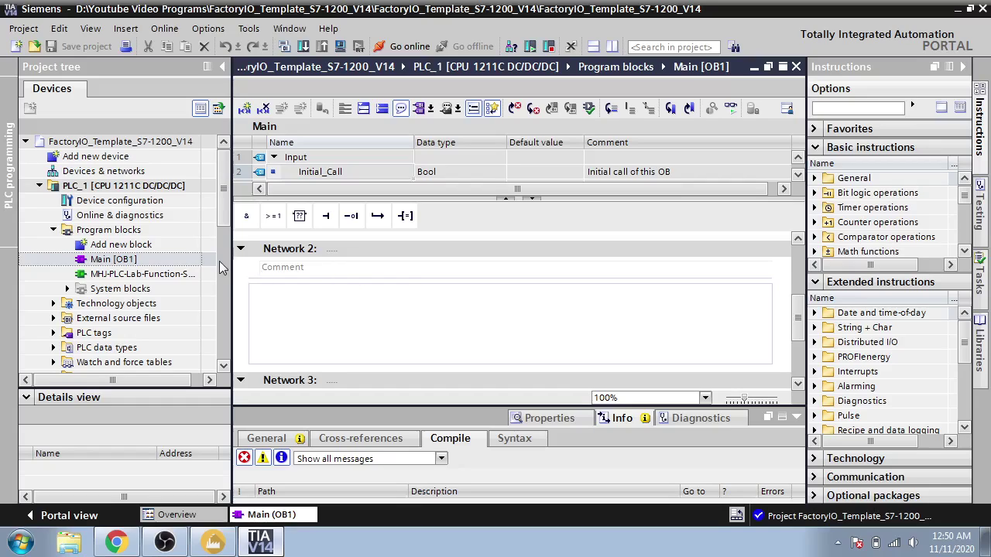
Add a new LAD function block, Block_1 [FC1]
{"action": "double_click", "coordinate": [154, 245]}
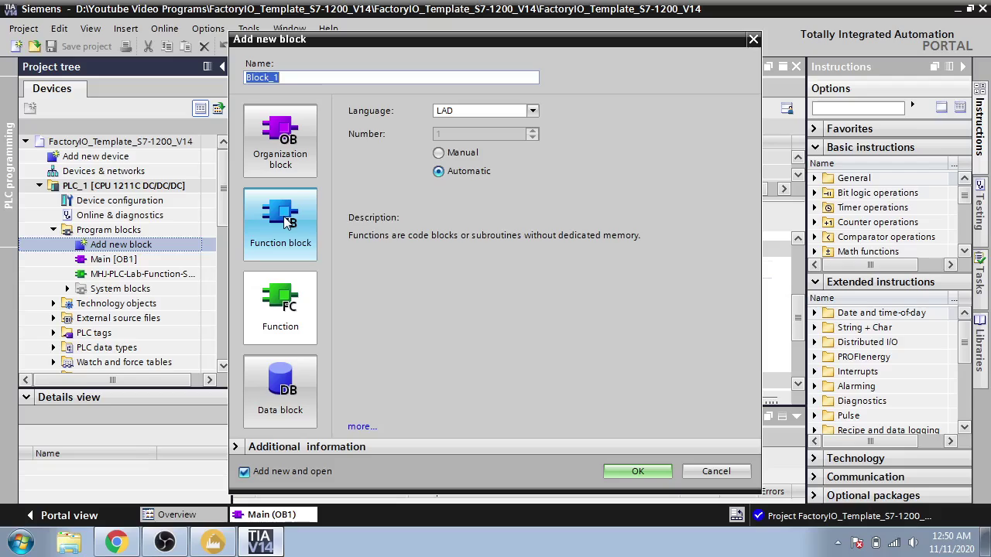
{"action": "left_click", "coordinate": [474, 110]}
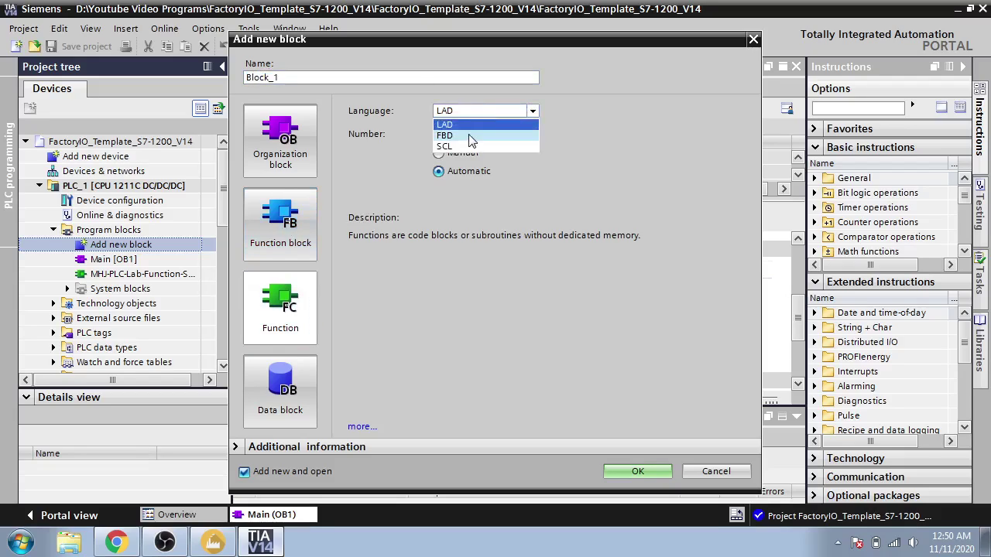
{"action": "left_click", "coordinate": [482, 155]}
{"action": "left_click", "coordinate": [635, 476]}
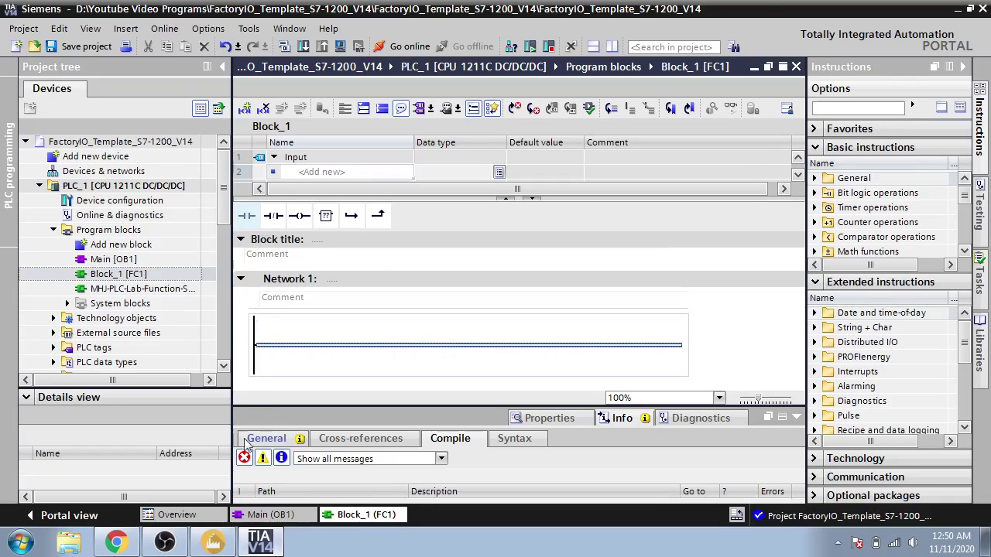
Place a normally-open contact and an output coil in Block_1's Network 1
{"action": "left_click", "coordinate": [212, 540]}
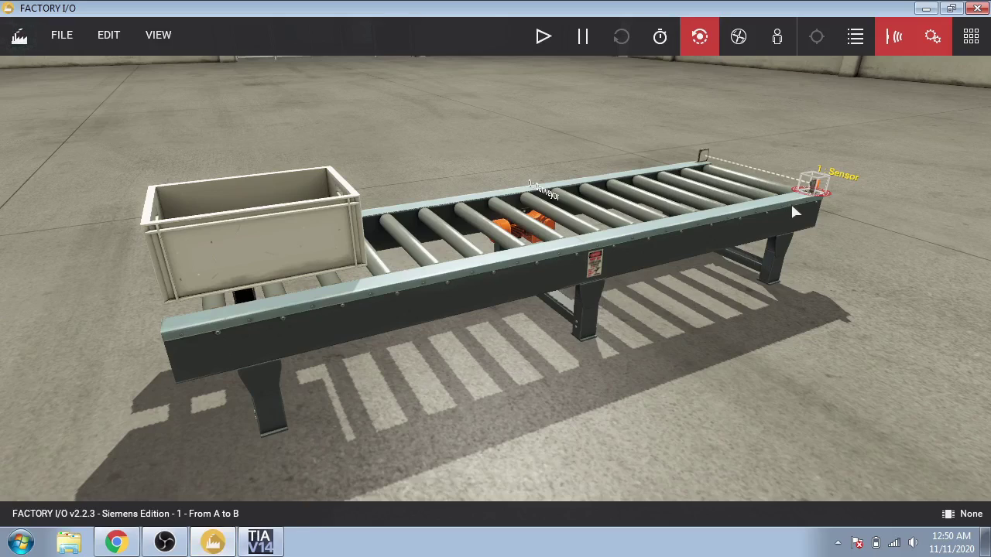
{"action": "left_click", "coordinate": [916, 9]}
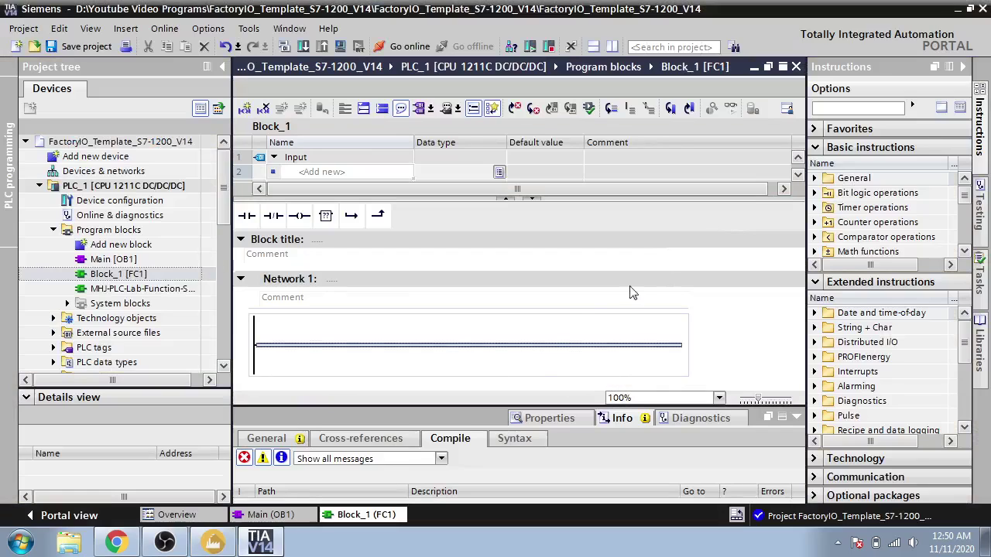
{"action": "left_click", "coordinate": [247, 217]}
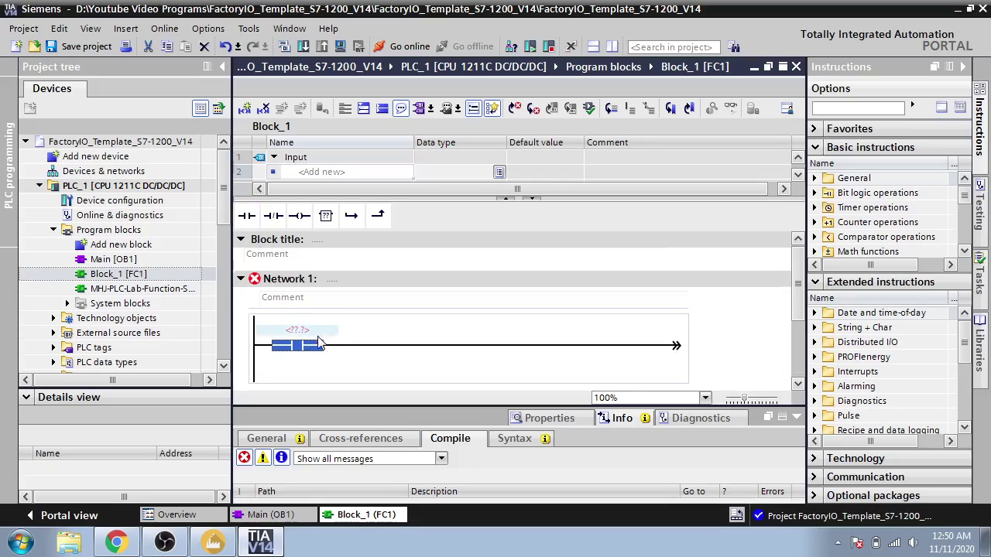
{"action": "left_click", "coordinate": [301, 216]}
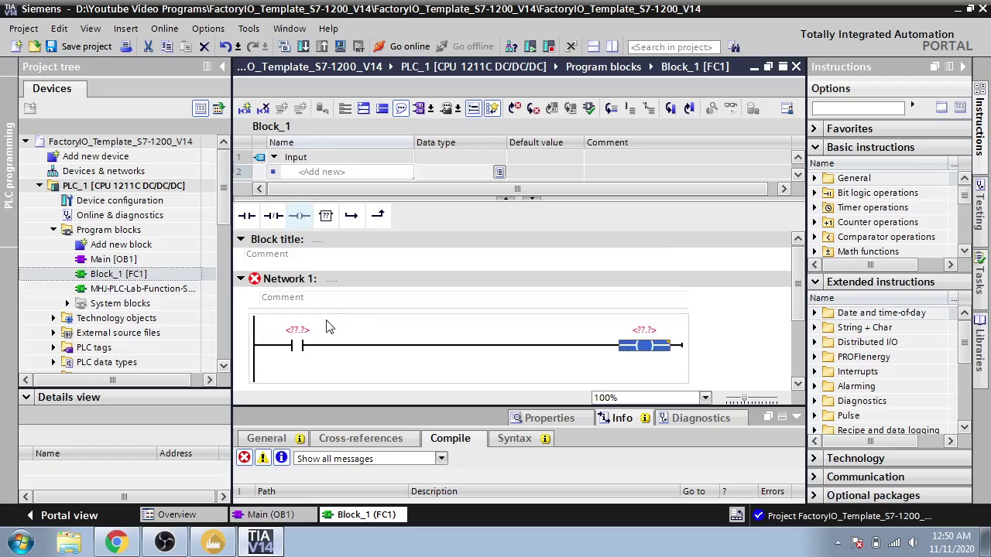
Select Siemens S7-PLCSIM as the Factory I/O scene driver
{"action": "key", "text": "alt+Tab"}
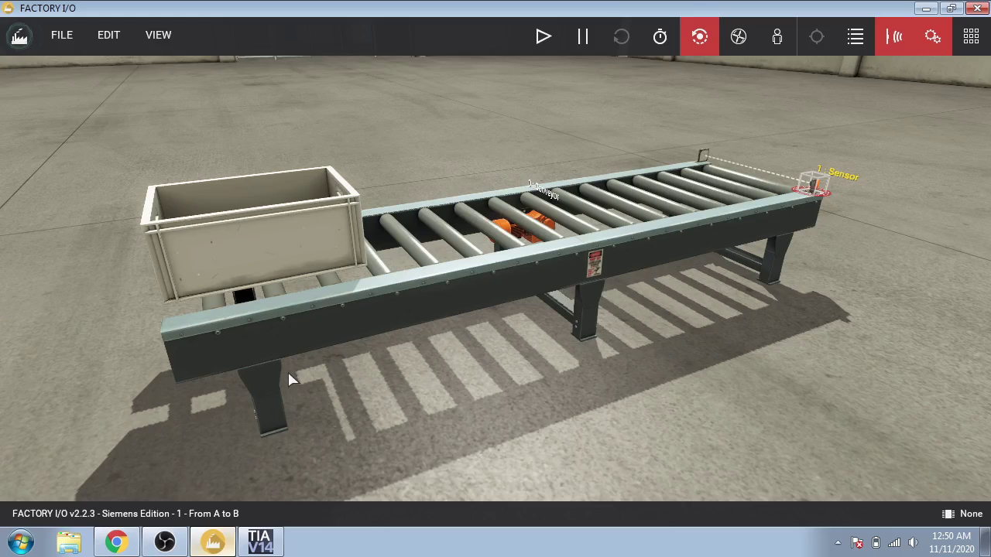
{"action": "left_click", "coordinate": [62, 35]}
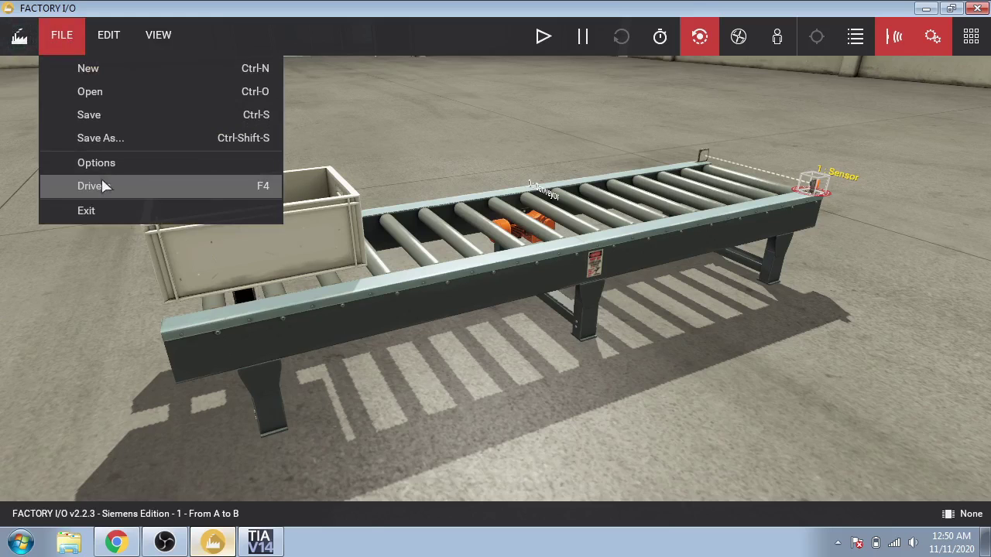
{"action": "left_click", "coordinate": [106, 186]}
{"action": "left_click", "coordinate": [356, 68]}
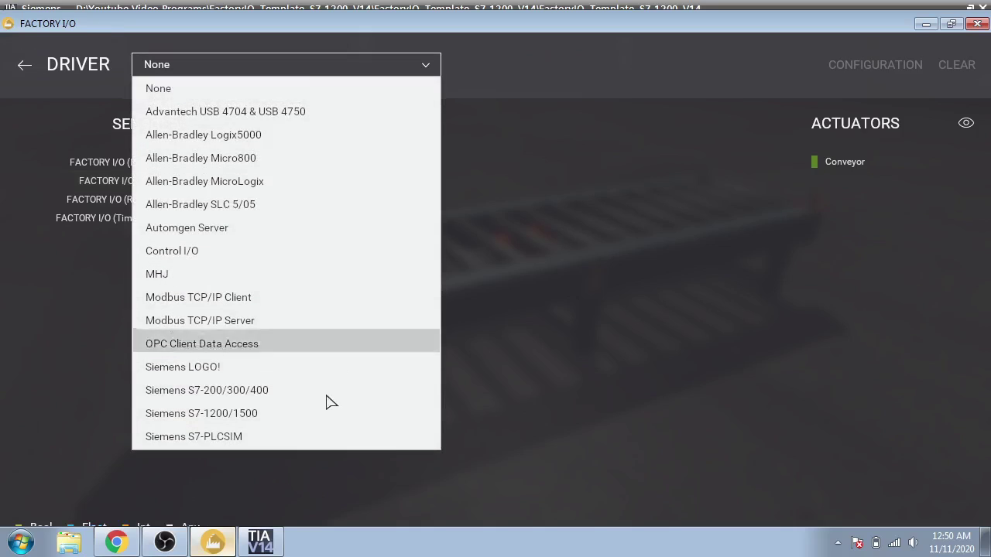
{"action": "left_click", "coordinate": [320, 438]}
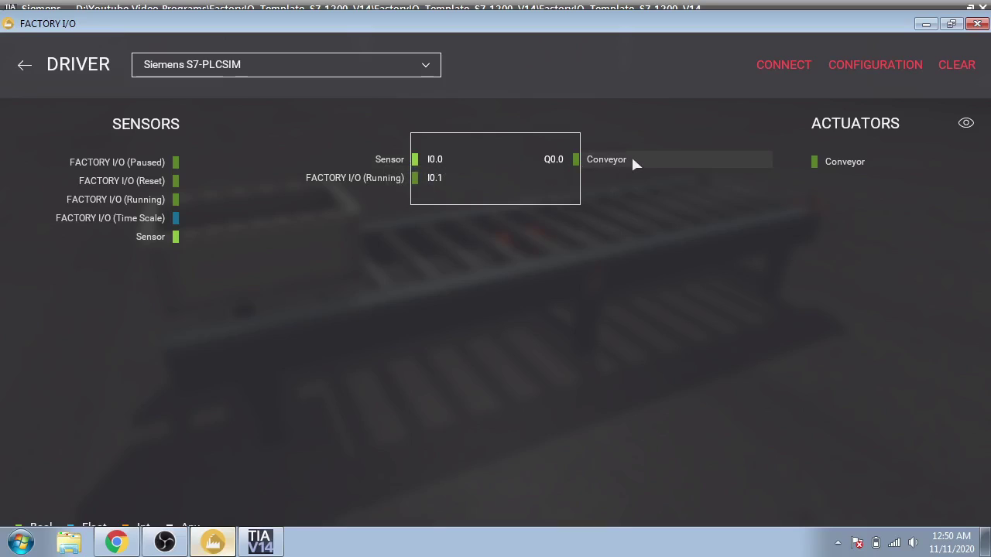
Set the driver's PLC model to S7-1500 (V13/V14) and return to the scene
{"action": "left_click", "coordinate": [835, 68]}
{"action": "left_click", "coordinate": [476, 179]}
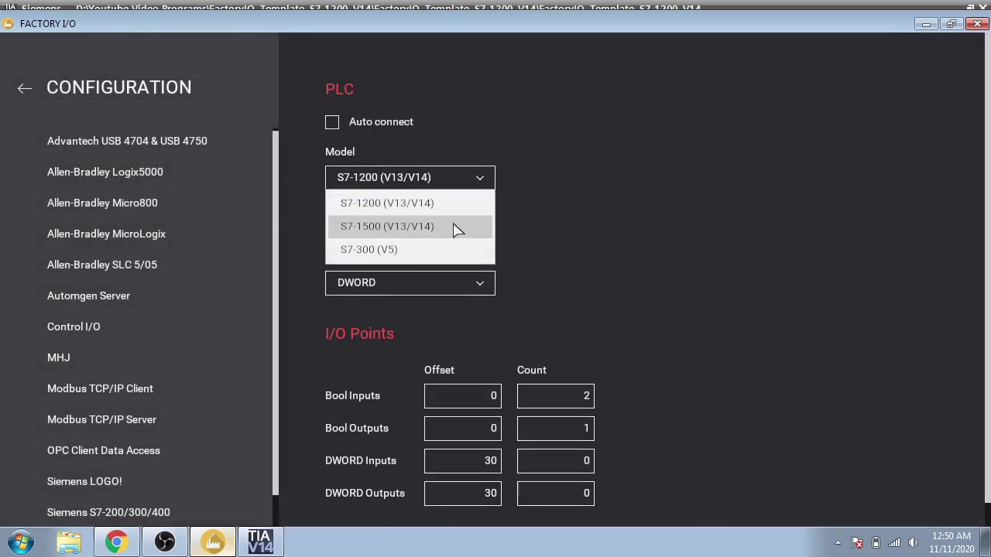
{"action": "left_click", "coordinate": [455, 226]}
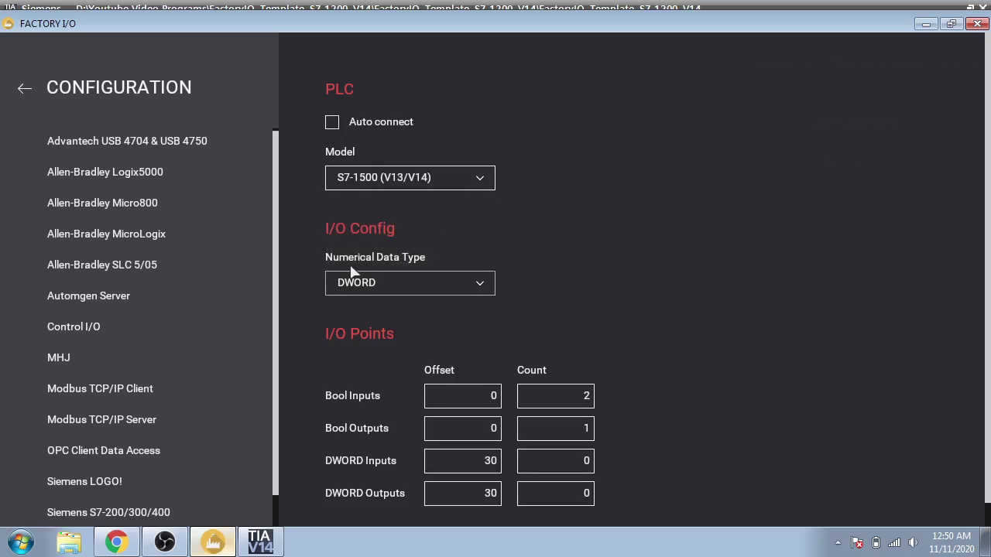
{"action": "left_click", "coordinate": [25, 87]}
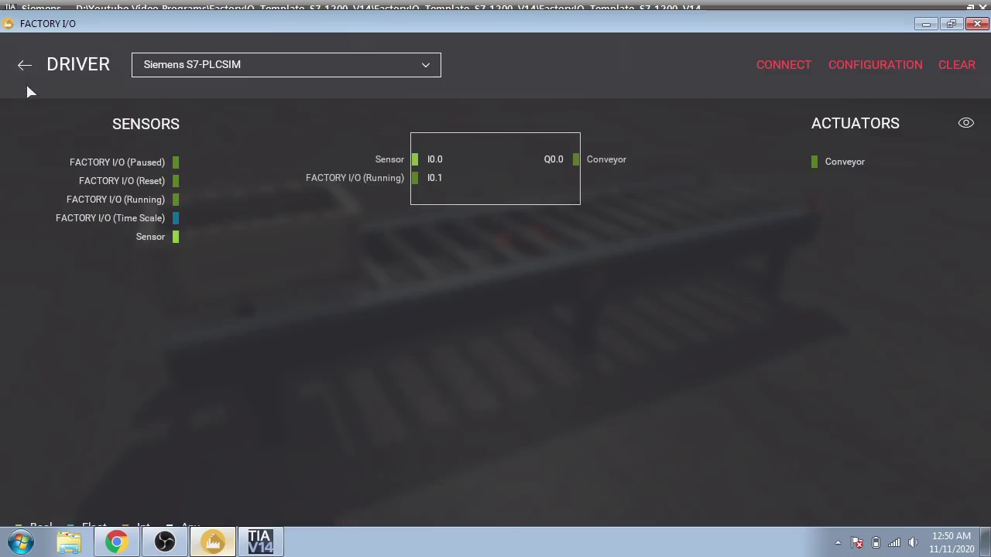
{"action": "left_click", "coordinate": [27, 63]}
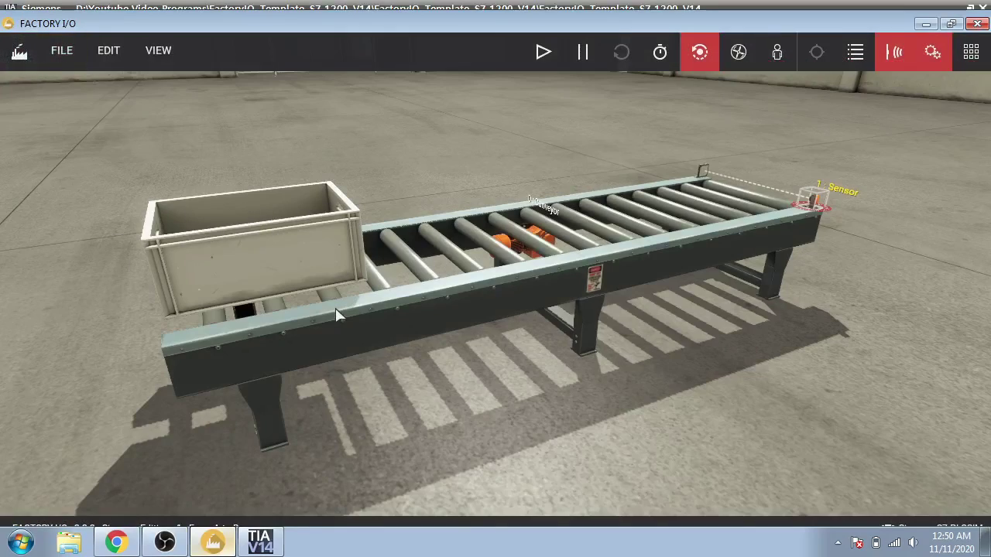
{"action": "left_click", "coordinate": [260, 542]}
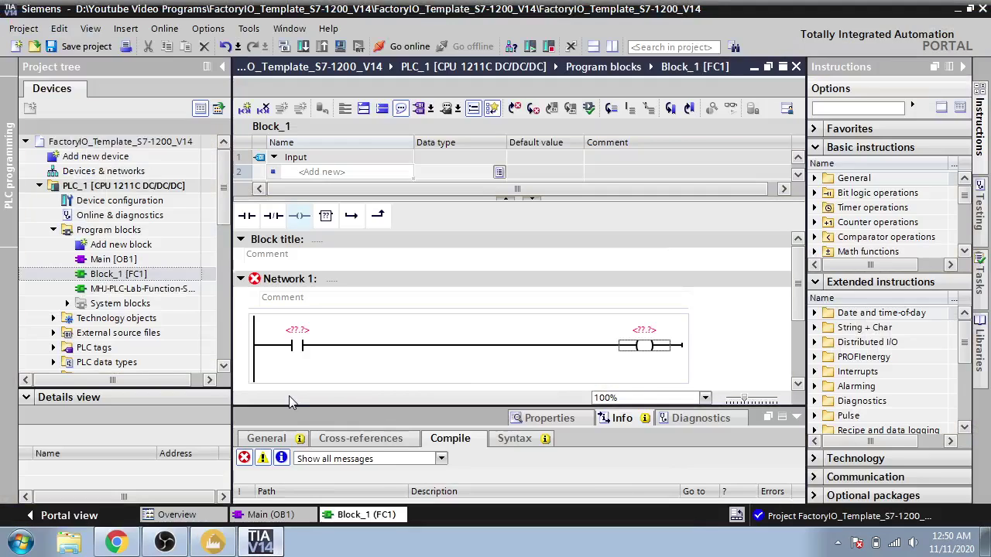
{"action": "double_click", "coordinate": [120, 201]}
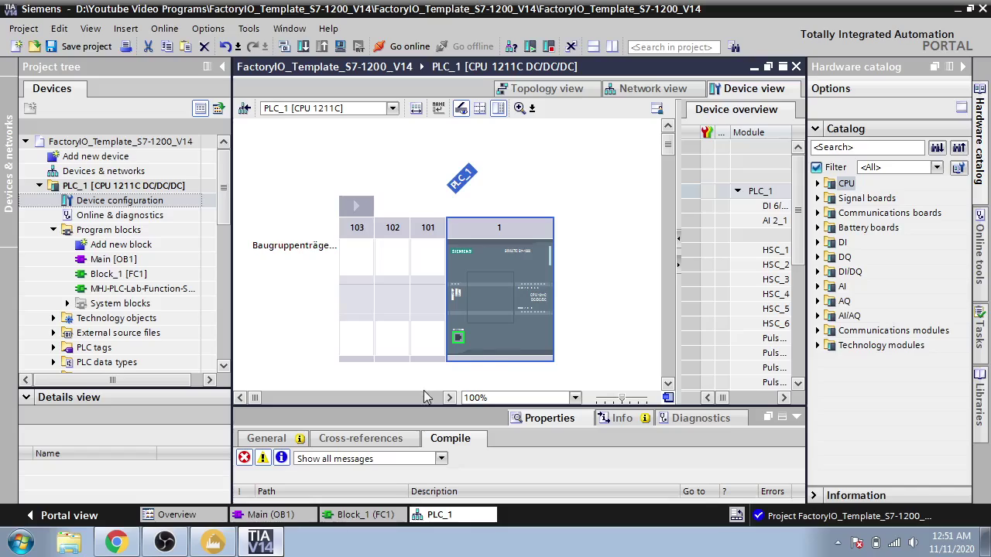
{"action": "left_click_drag", "start_coordinate": [447, 406], "coordinate": [449, 261]}
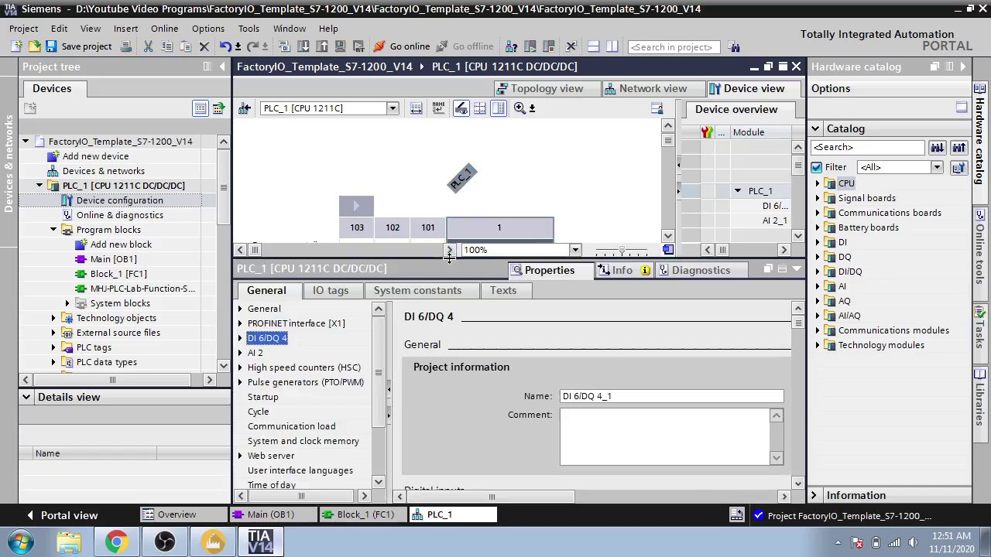
{"action": "left_click", "coordinate": [240, 338]}
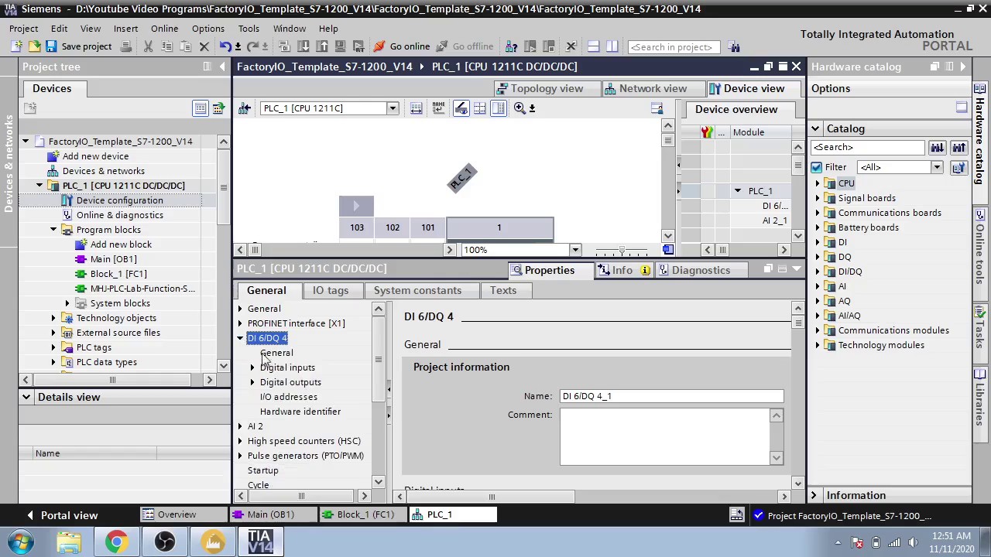
{"action": "left_click", "coordinate": [280, 398]}
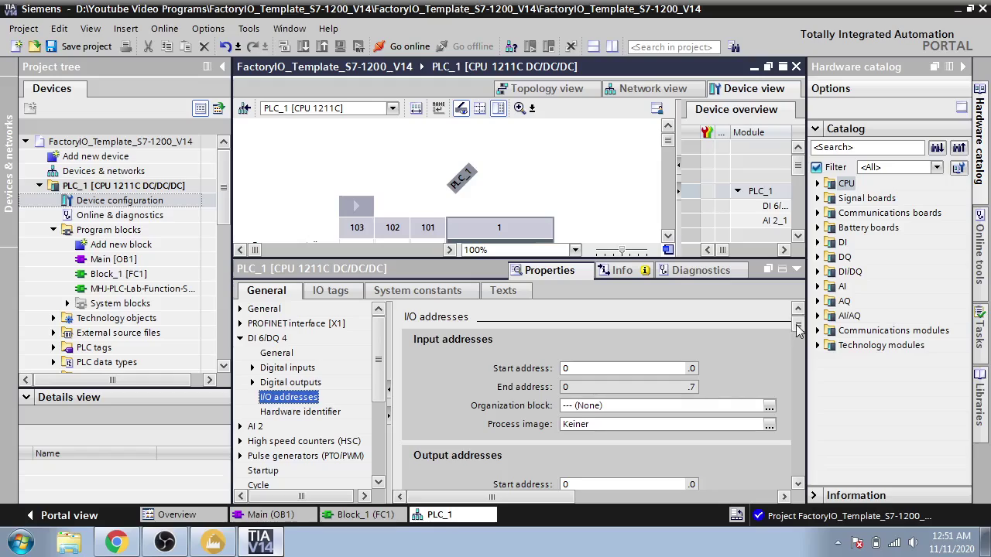
{"action": "left_click_drag", "start_coordinate": [798, 329], "coordinate": [798, 358]}
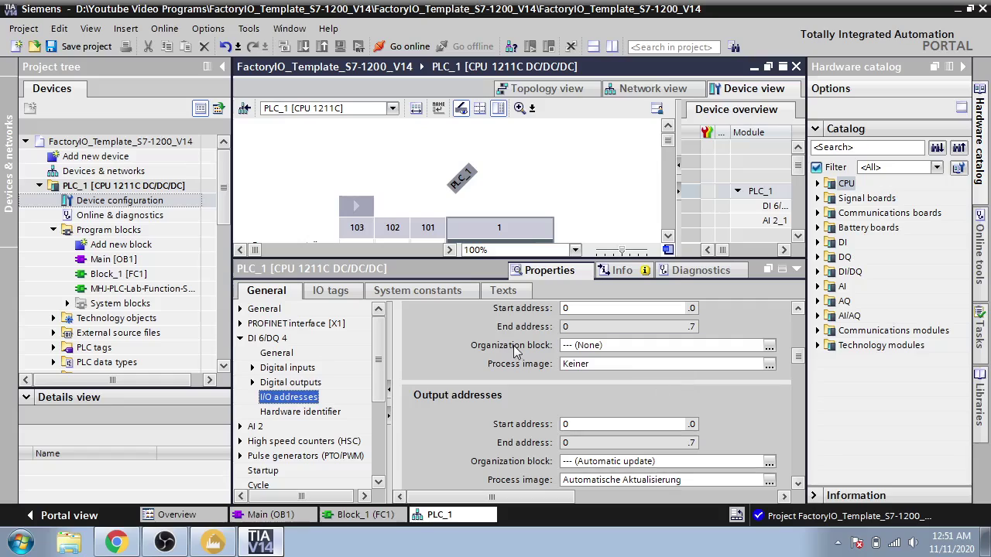
{"action": "left_click", "coordinate": [162, 275]}
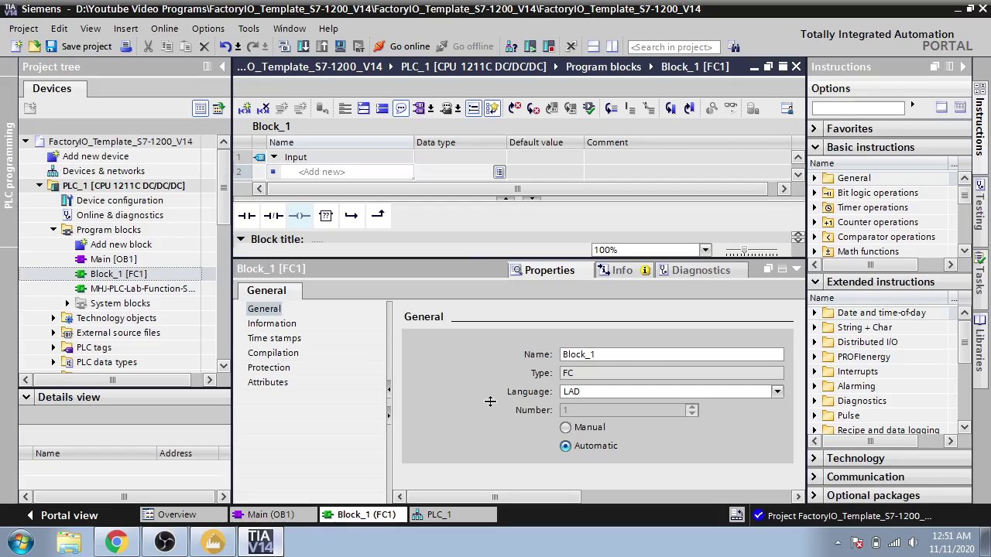
Address Block_1's contact as %I0.0 and its coil as %Q0.0, then compile Block_1
{"action": "left_click_drag", "start_coordinate": [490, 262], "coordinate": [490, 401]}
{"action": "left_click", "coordinate": [309, 331]}
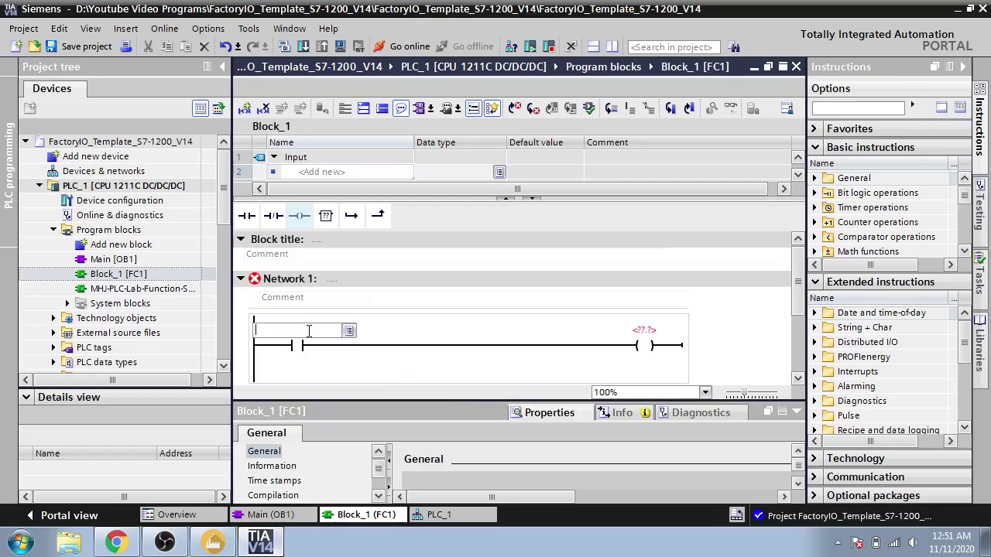
{"action": "type", "text": "I"}
{"action": "type", "text": "0.0"}
{"action": "key", "text": "Return"}
{"action": "key", "text": "Return"}
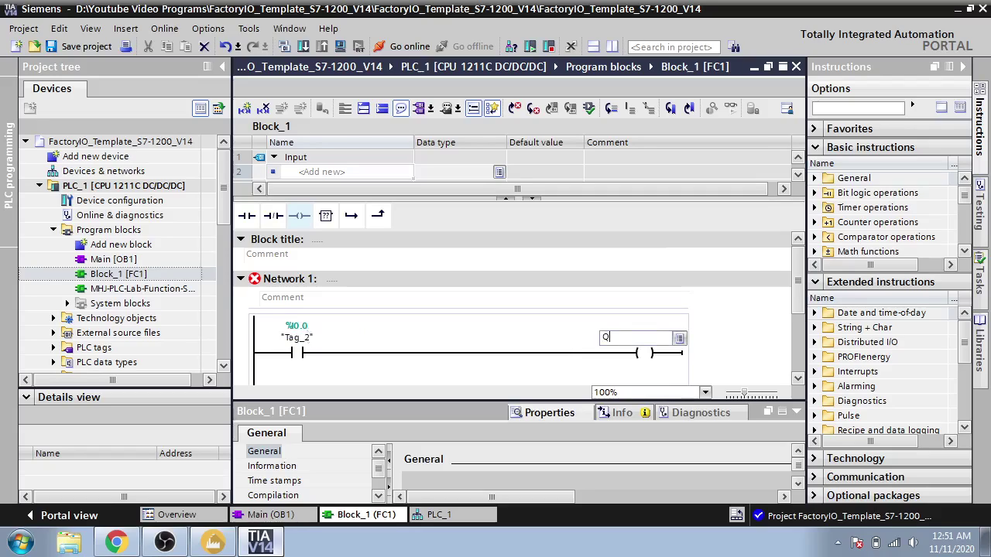
{"action": "type", "text": "0"}
{"action": "key", "text": "Return"}
{"action": "key", "text": "Return"}
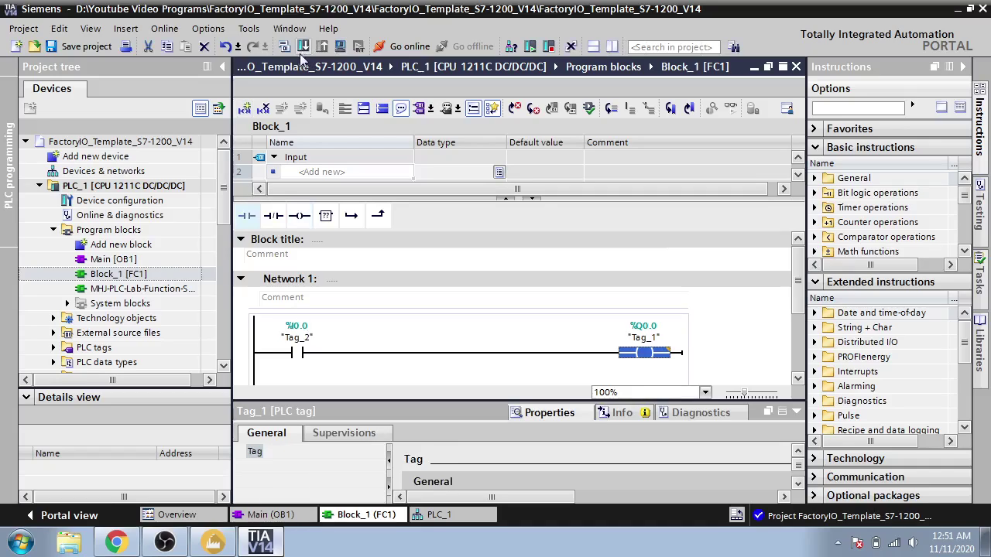
{"action": "left_click", "coordinate": [302, 47]}
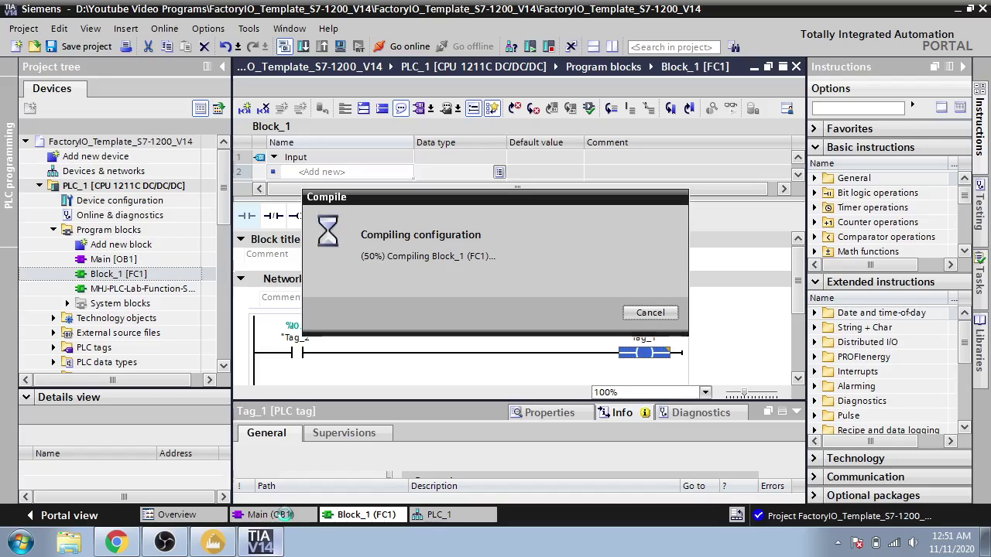
Drag Block_1 [FC1] into Main [OB1] Network 2 to call it
{"action": "left_click", "coordinate": [284, 514]}
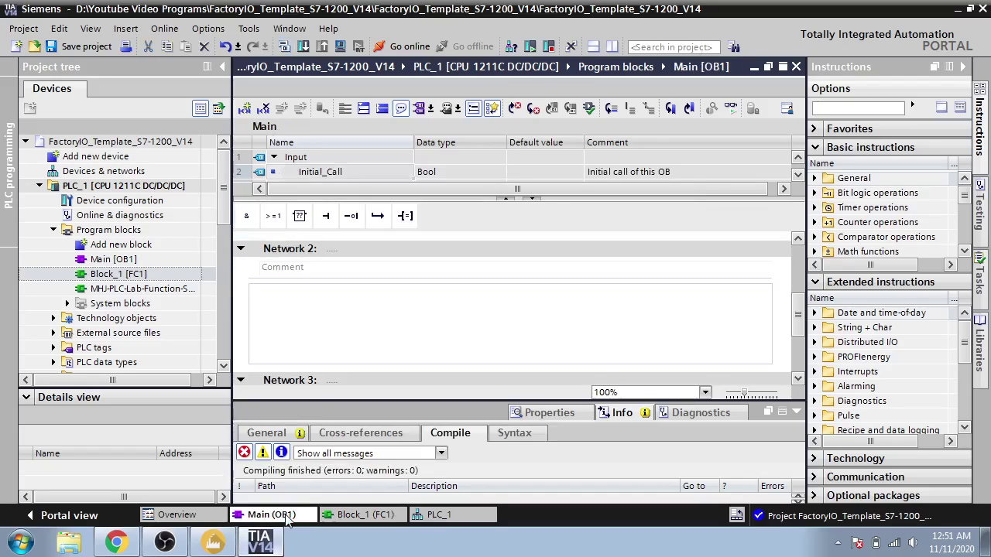
{"action": "left_click_drag", "start_coordinate": [117, 274], "coordinate": [389, 321]}
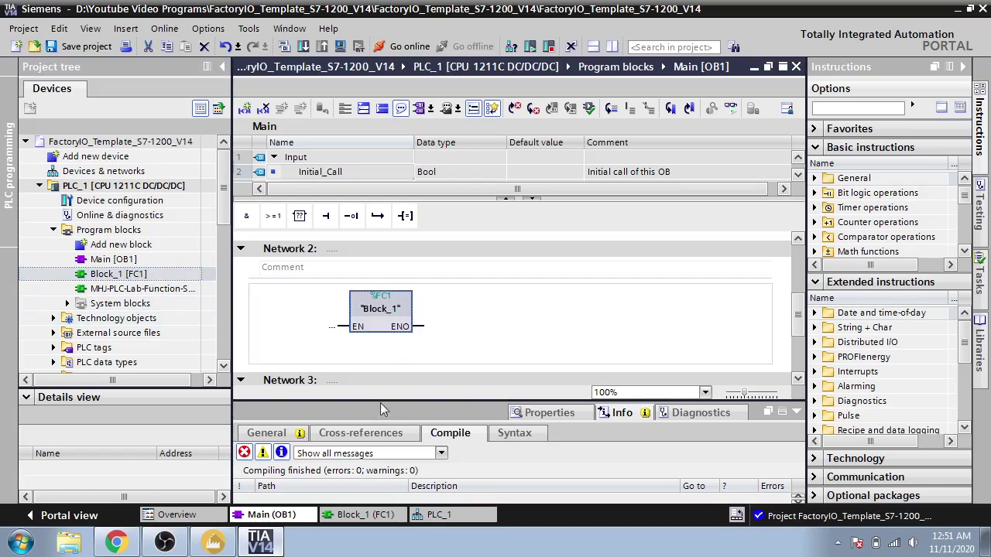
{"action": "left_click", "coordinate": [360, 526]}
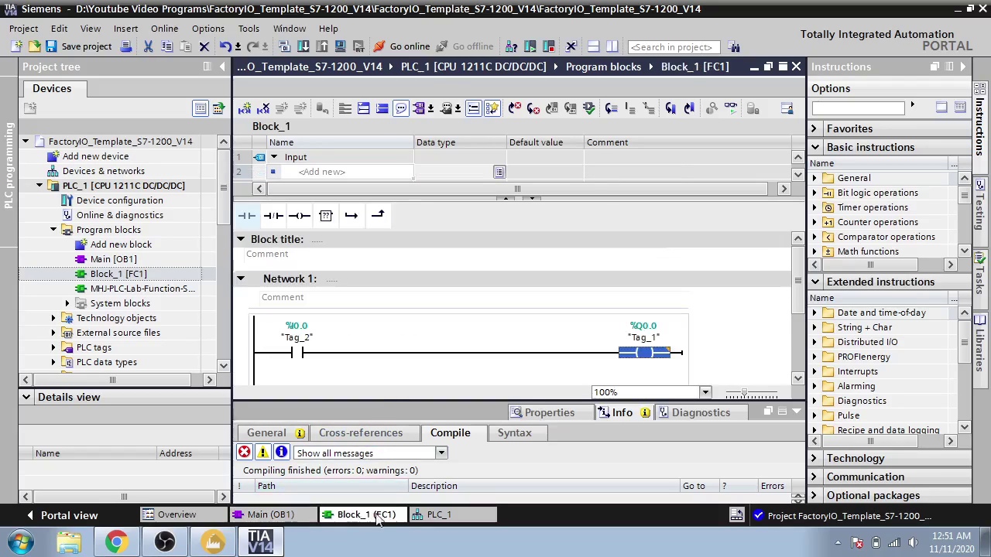
Set Block_1's test call environment to Main [OB1] from the Testing task card
{"action": "left_click", "coordinate": [983, 160]}
{"action": "left_click", "coordinate": [979, 206]}
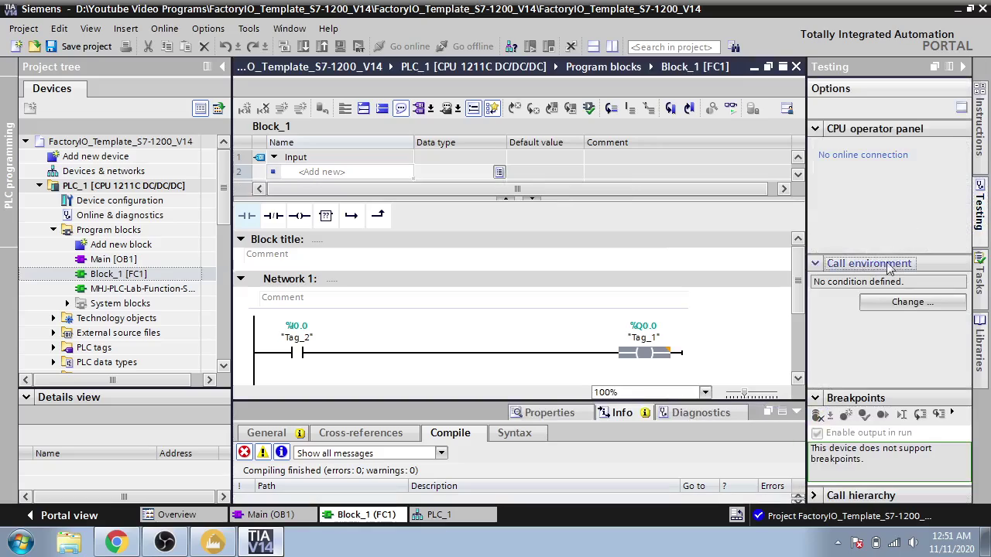
{"action": "left_click", "coordinate": [904, 304]}
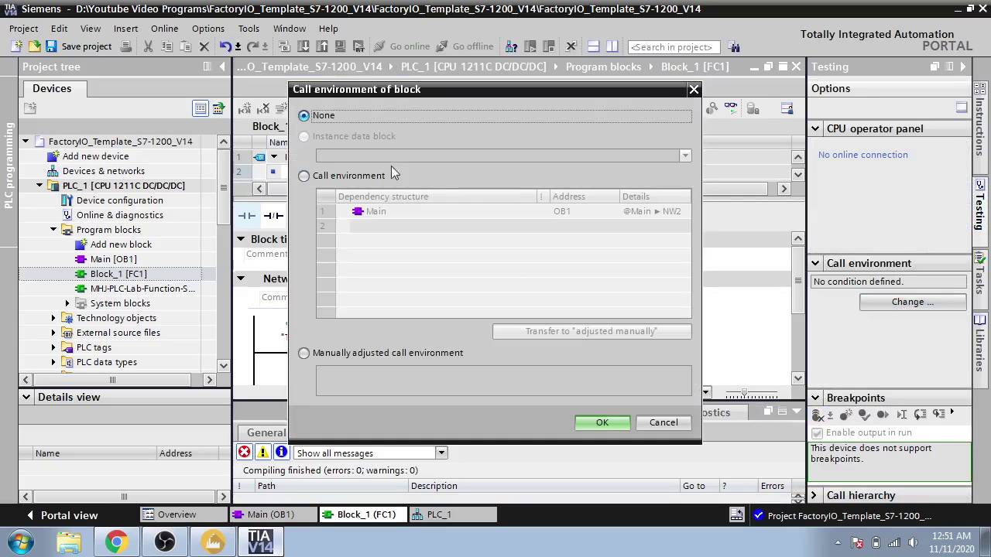
{"action": "left_click", "coordinate": [381, 176]}
{"action": "left_click", "coordinate": [503, 331]}
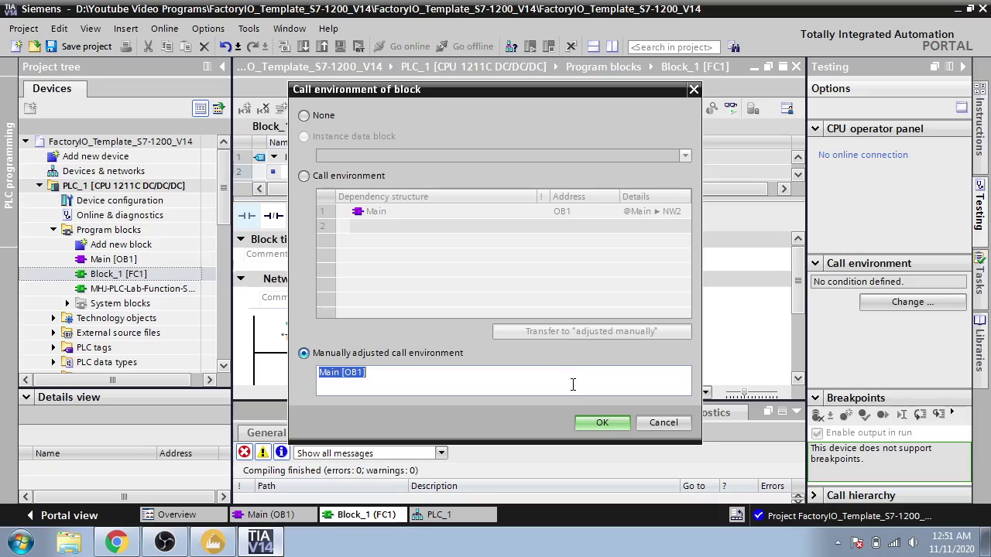
{"action": "left_click", "coordinate": [601, 423]}
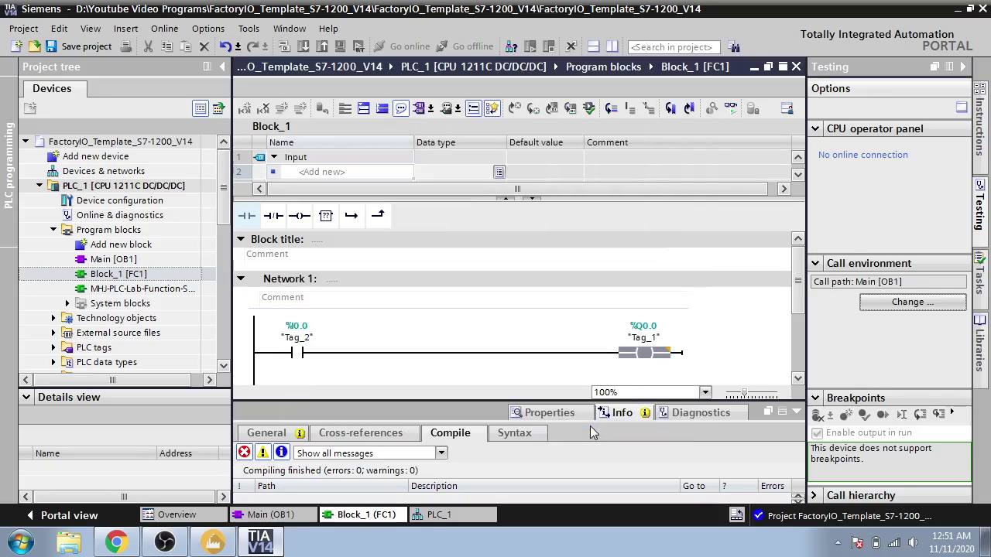
{"action": "left_click", "coordinate": [286, 514]}
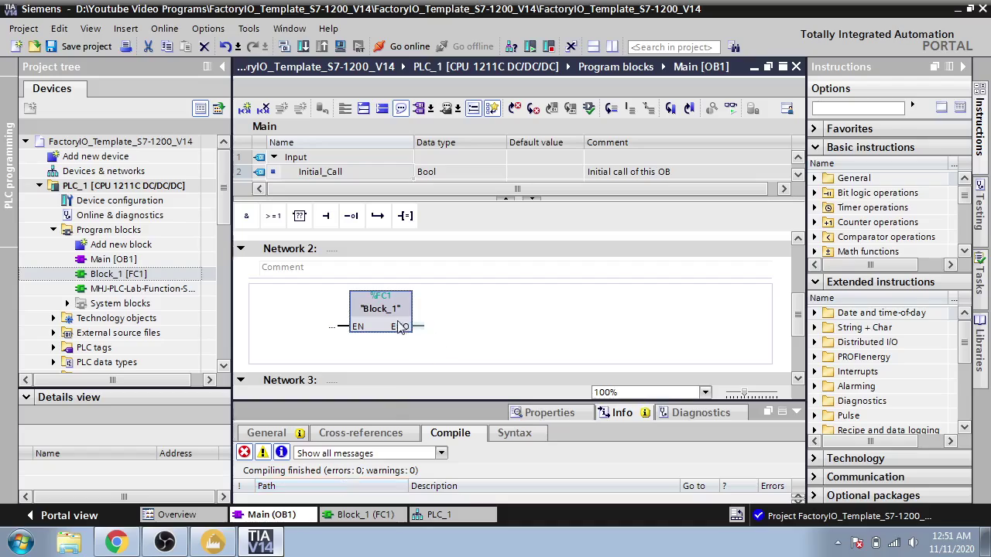
Compile, start S7-PLCSIM simulation, and download the program to simulated PLC_1
{"action": "left_click", "coordinate": [284, 46]}
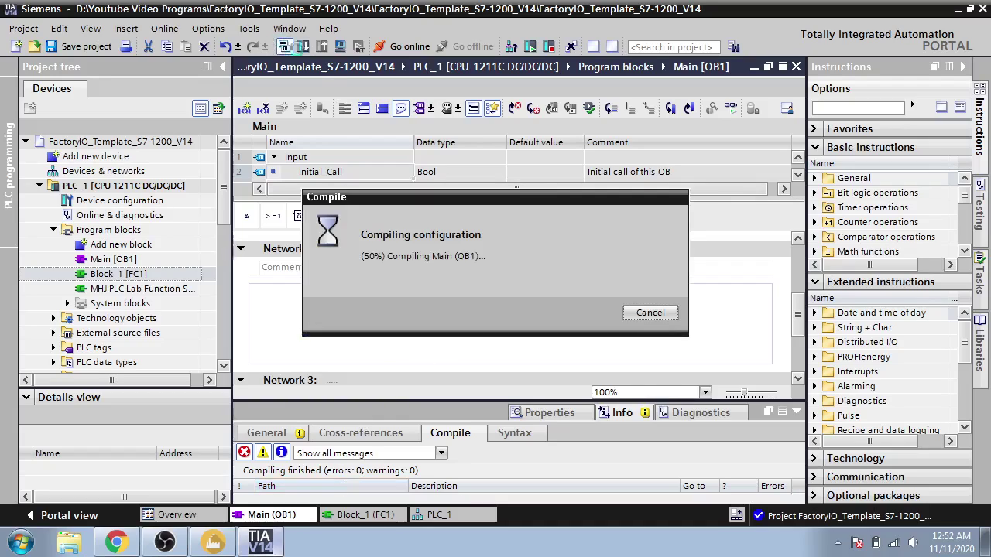
{"action": "left_click", "coordinate": [339, 47]}
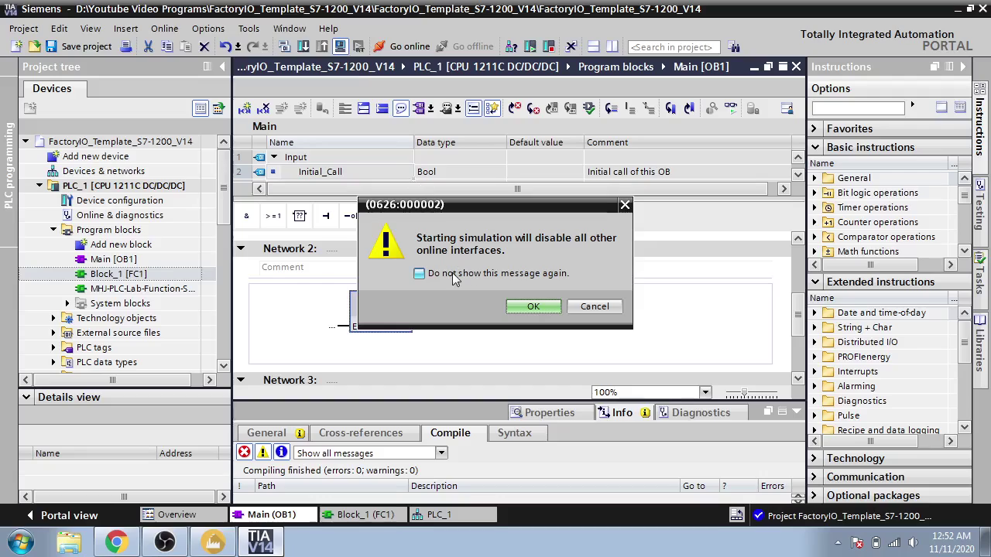
{"action": "left_click", "coordinate": [520, 308]}
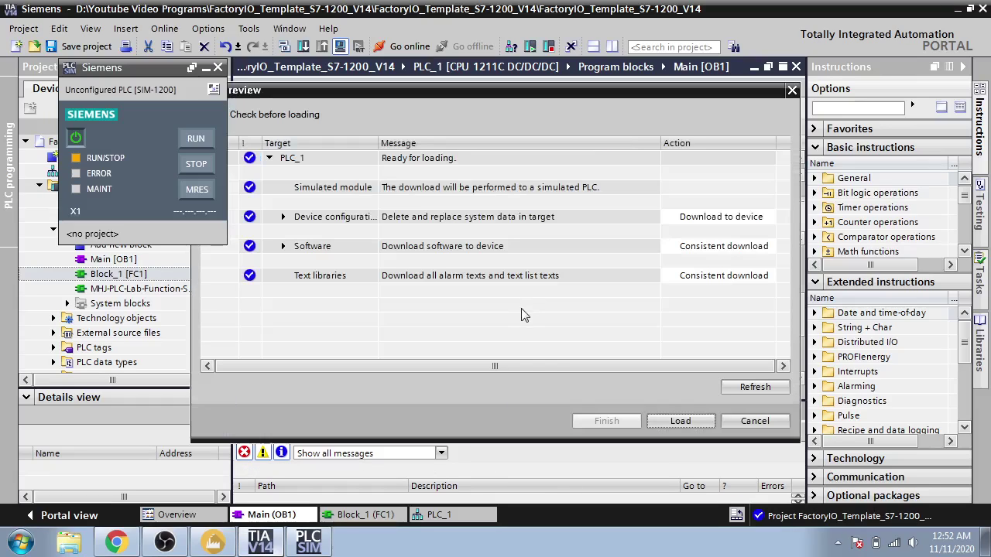
{"action": "left_click", "coordinate": [665, 421]}
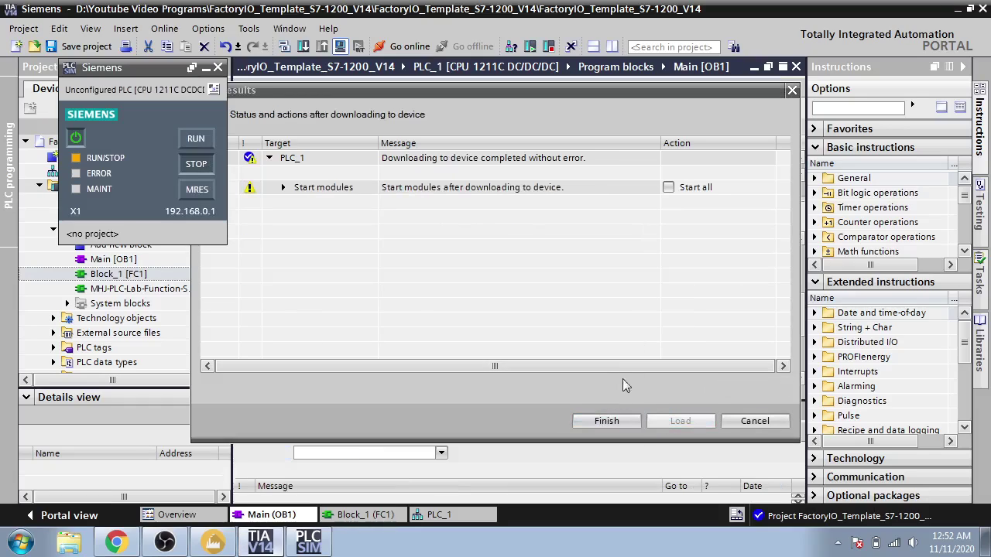
{"action": "left_click", "coordinate": [607, 421]}
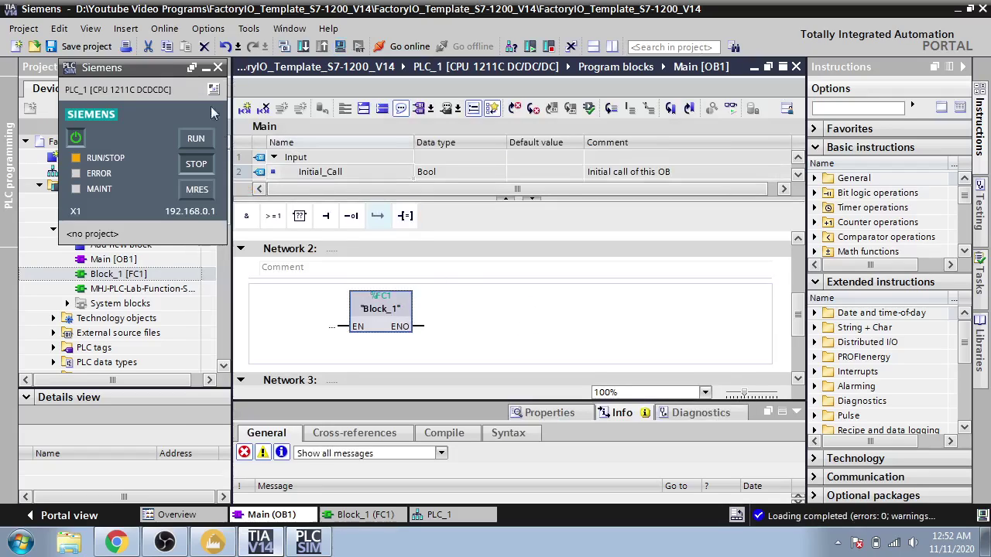
Go online with PLC_1, monitor Block_1 [FC1] live and switch the simulated PLC to RUN
{"action": "left_click", "coordinate": [392, 48]}
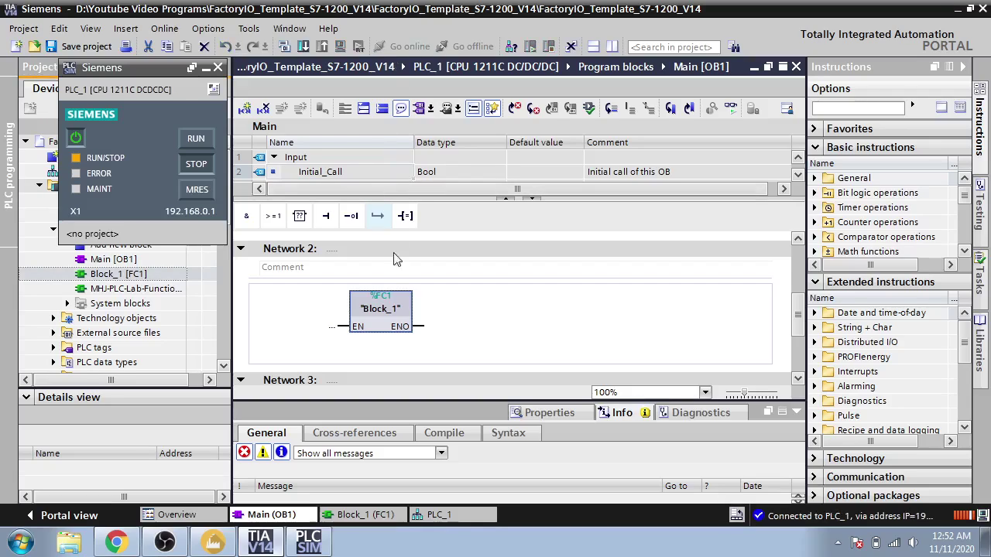
{"action": "left_click", "coordinate": [370, 515]}
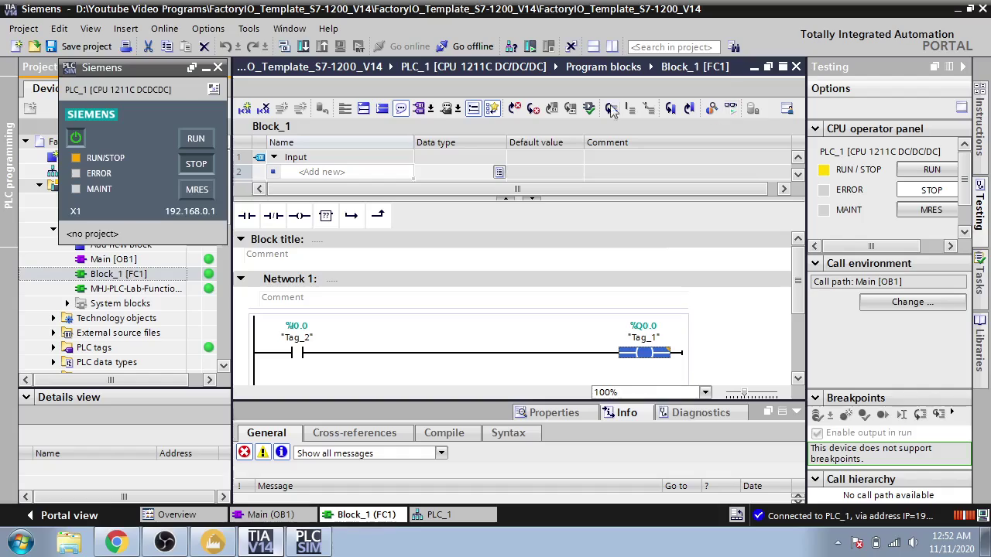
{"action": "mouse_move", "coordinate": [161, 71]}
{"action": "left_mouse_down"}
{"action": "mouse_move", "coordinate": [349, 133]}
{"action": "mouse_move", "coordinate": [256, 106]}
{"action": "left_mouse_up"}
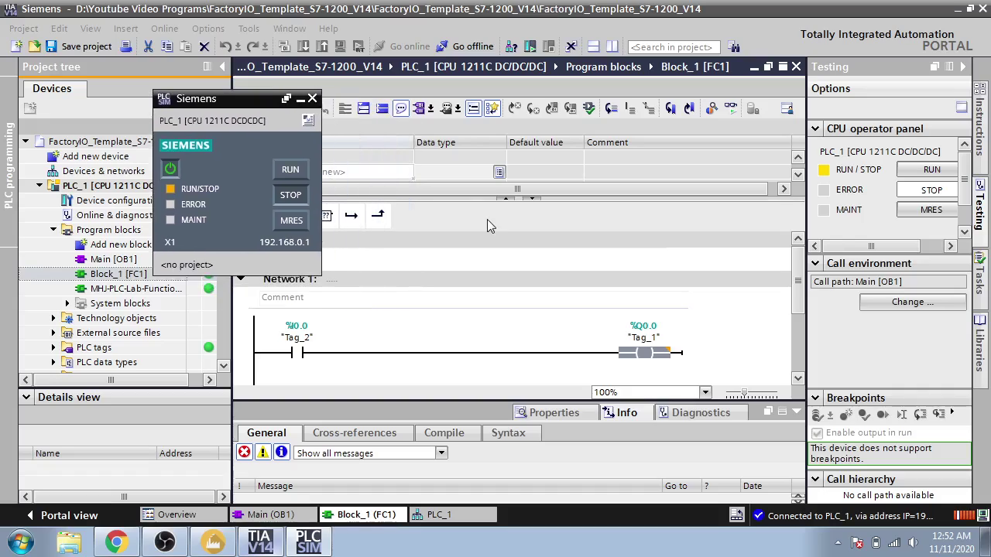
{"action": "left_click", "coordinate": [729, 110]}
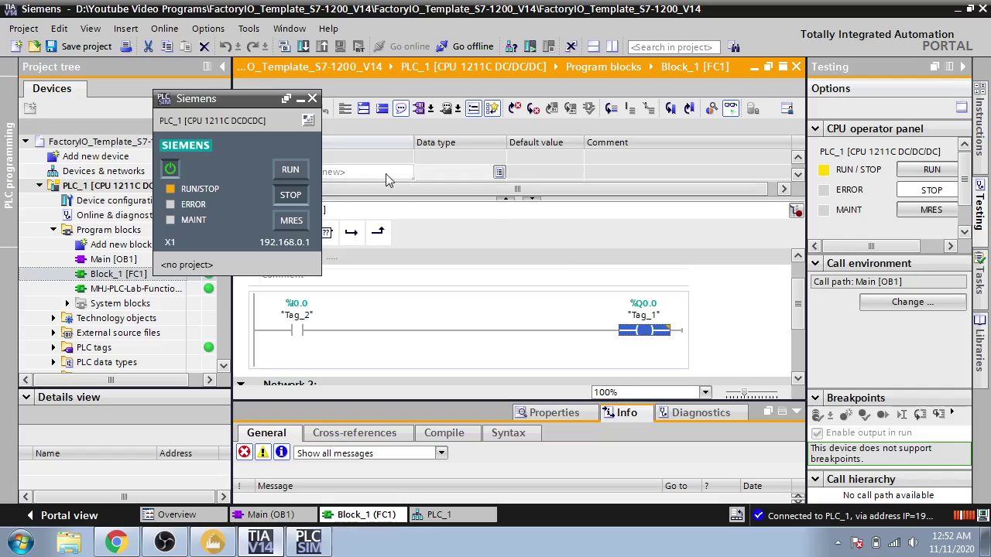
{"action": "left_click", "coordinate": [304, 172]}
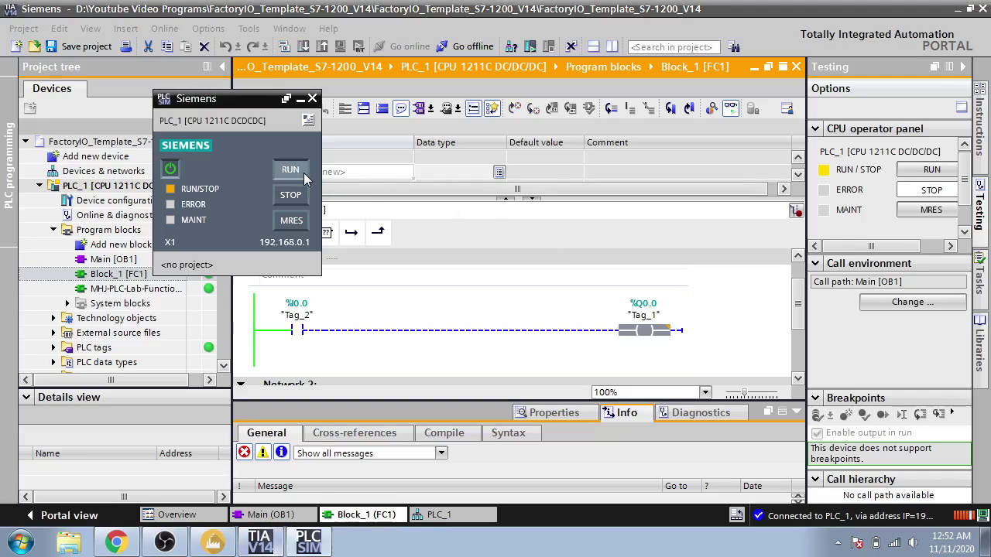
{"action": "left_click", "coordinate": [300, 99]}
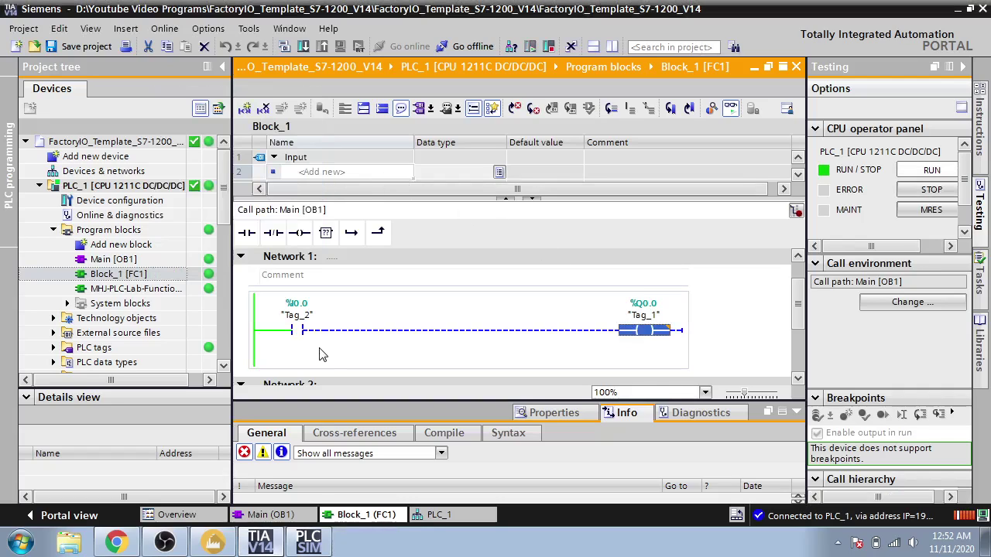
Open Factory I/O's S7-PLCSIM driver page via File > Drivers and start the CONNECT attempt
{"action": "left_click", "coordinate": [213, 542]}
{"action": "left_click", "coordinate": [65, 51]}
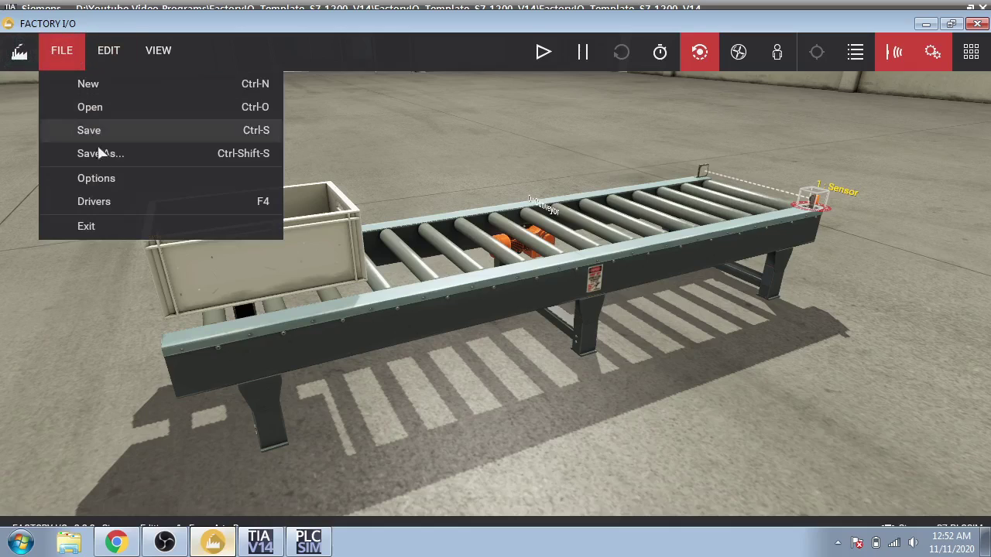
{"action": "left_click", "coordinate": [113, 204]}
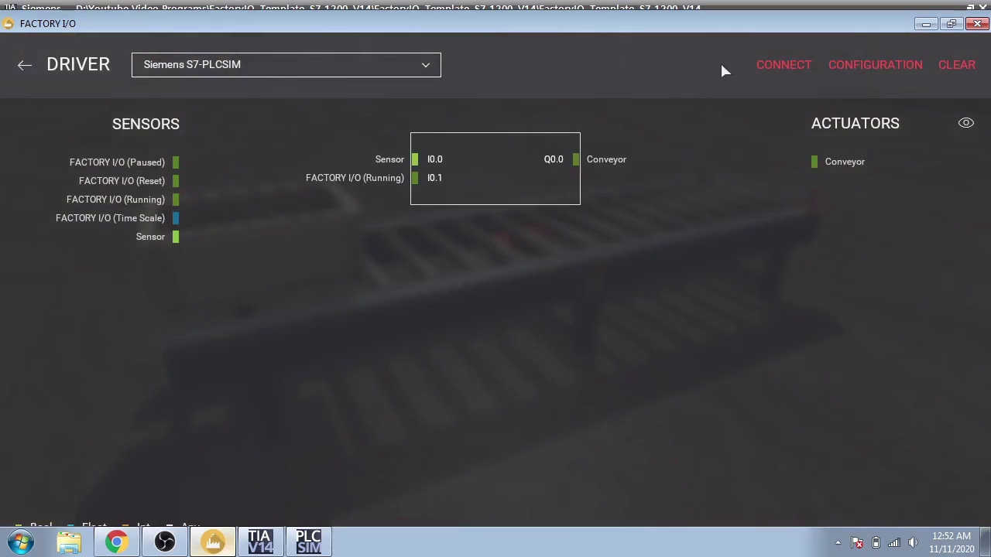
{"action": "left_click", "coordinate": [780, 62]}
{"action": "left_click", "coordinate": [260, 541]}
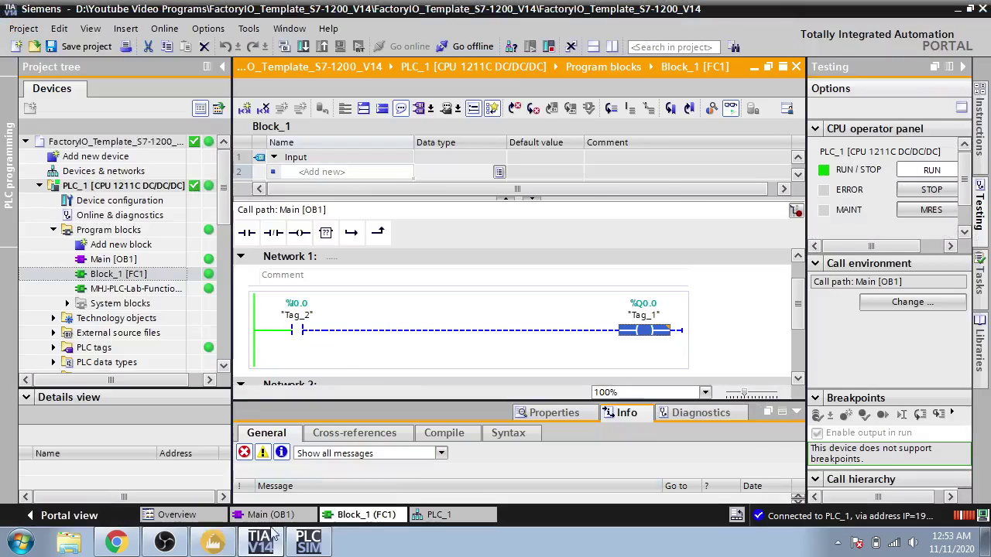
Float the Block_1 editor into a narrower, taller window showing Networks 1 and 2
{"action": "left_click", "coordinate": [768, 67]}
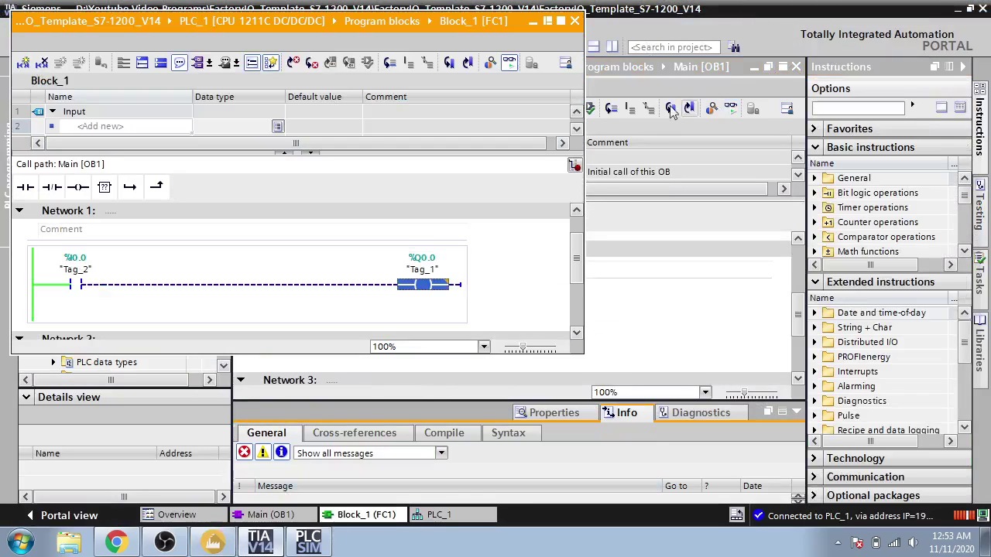
{"action": "mouse_move", "coordinate": [495, 27]}
{"action": "left_mouse_down"}
{"action": "mouse_move", "coordinate": [457, 48]}
{"action": "mouse_move", "coordinate": [465, 23]}
{"action": "left_mouse_up"}
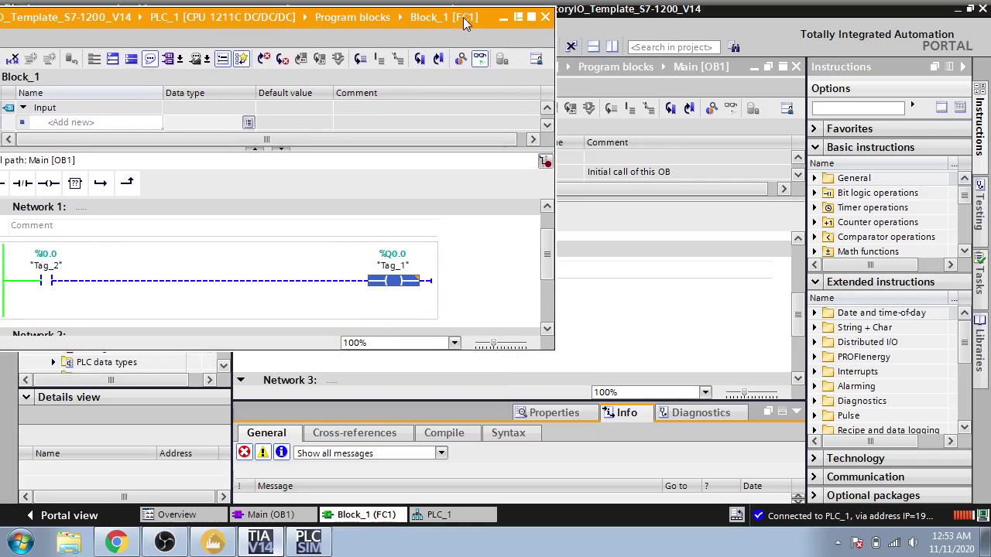
{"action": "left_click_drag", "start_coordinate": [555, 175], "coordinate": [481, 176]}
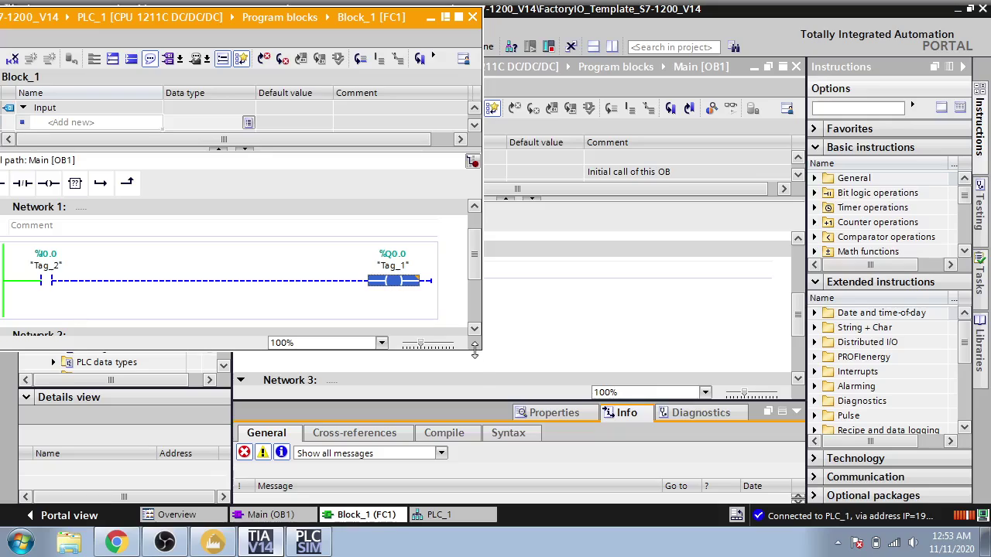
{"action": "left_click_drag", "start_coordinate": [474, 351], "coordinate": [472, 507]}
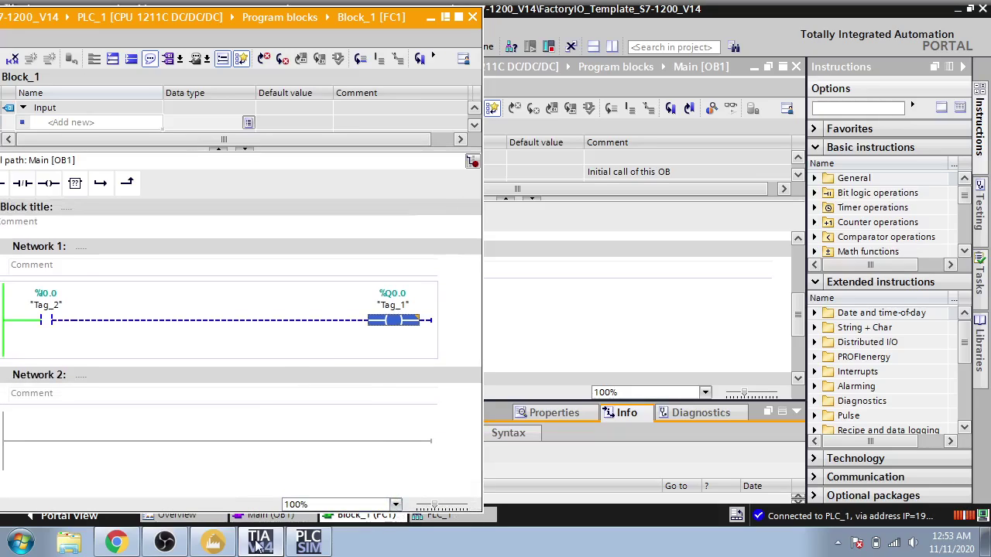
{"action": "left_click", "coordinate": [214, 541]}
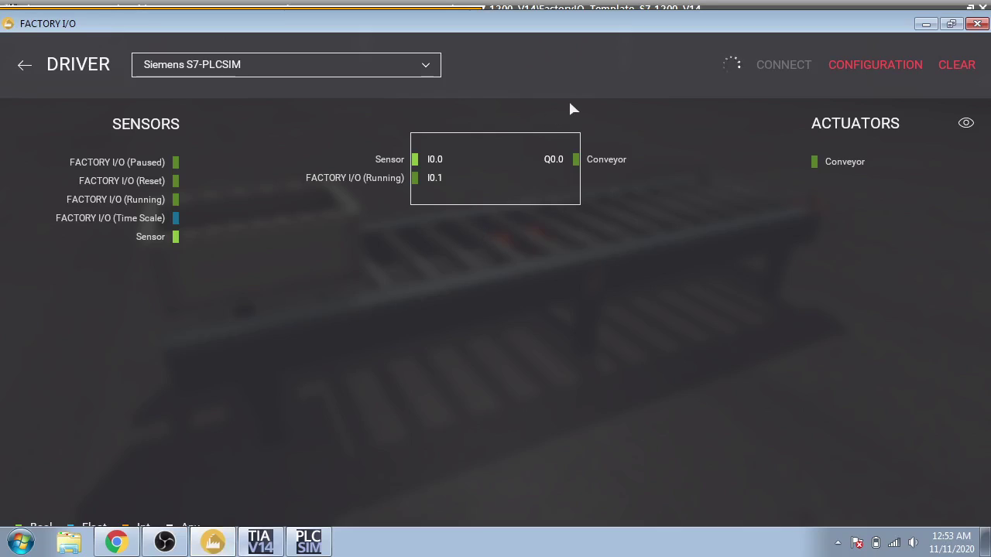
Restore the Factory I/O window and place it beside the ladder editor
{"action": "left_click", "coordinate": [311, 542]}
{"action": "left_click", "coordinate": [312, 541]}
{"action": "double_click", "coordinate": [377, 23]}
{"action": "double_click", "coordinate": [443, 23]}
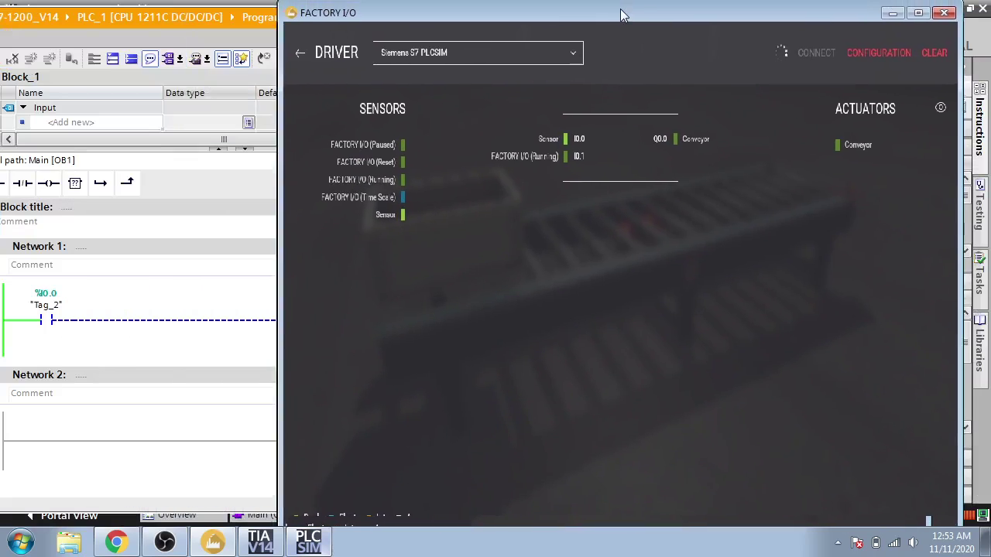
{"action": "left_click_drag", "start_coordinate": [444, 23], "coordinate": [623, 69]}
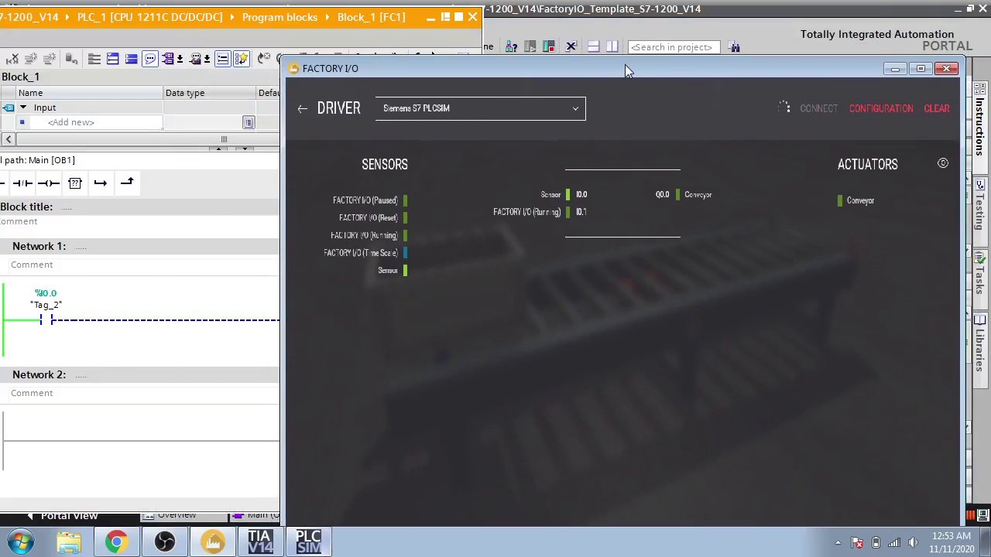
{"action": "left_click_drag", "start_coordinate": [559, 73], "coordinate": [600, 18]}
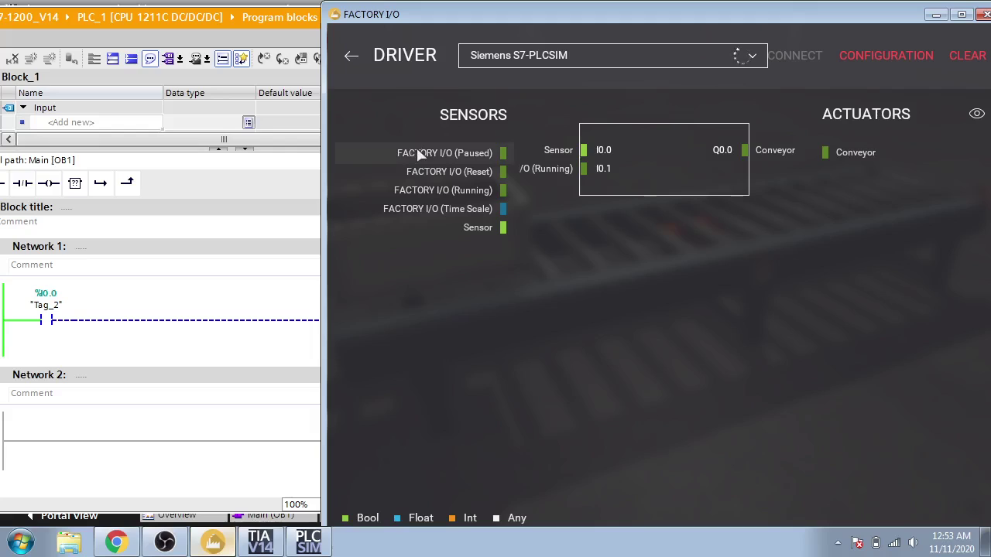
Reopen the Drivers page, put PLCSIM back in RUN after the warning, and retry connecting
{"action": "left_click", "coordinate": [352, 55]}
{"action": "left_click", "coordinate": [387, 41]}
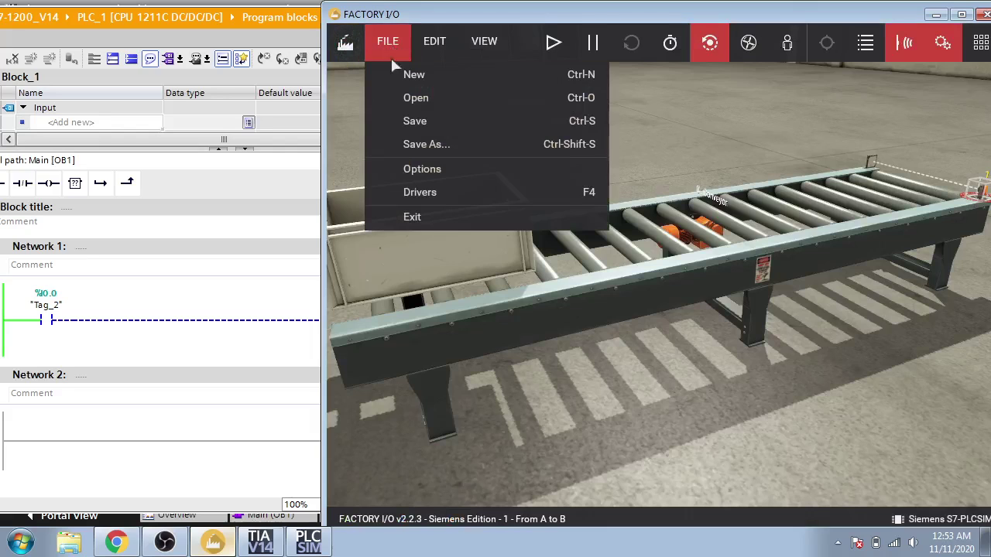
{"action": "left_click", "coordinate": [406, 193]}
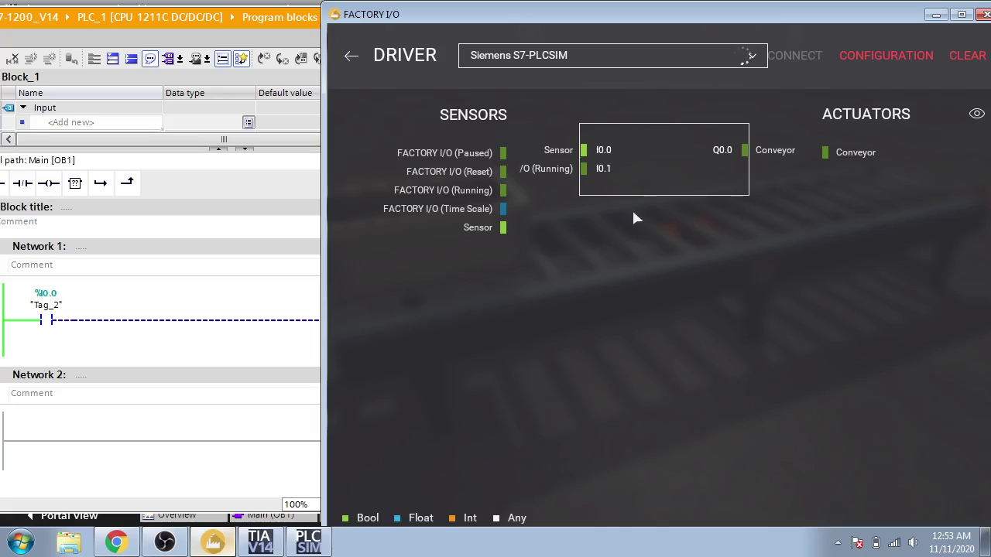
{"action": "left_click", "coordinate": [308, 542]}
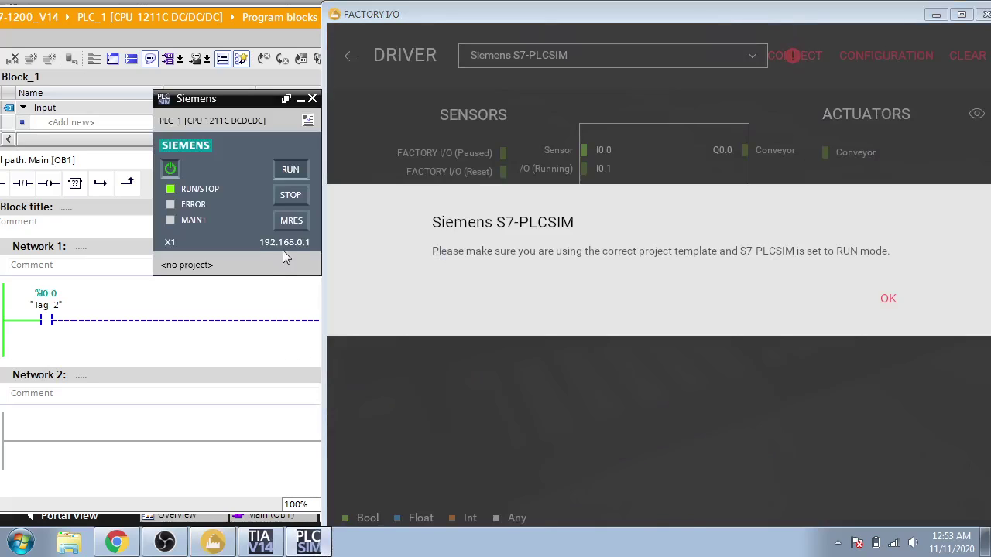
{"action": "left_click", "coordinate": [888, 298]}
{"action": "left_click", "coordinate": [303, 193]}
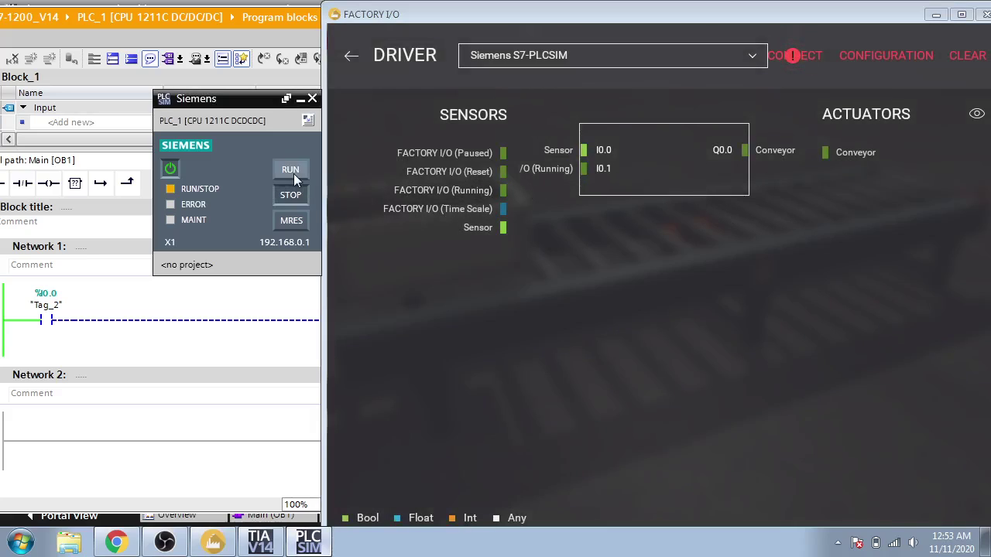
{"action": "left_click", "coordinate": [805, 44]}
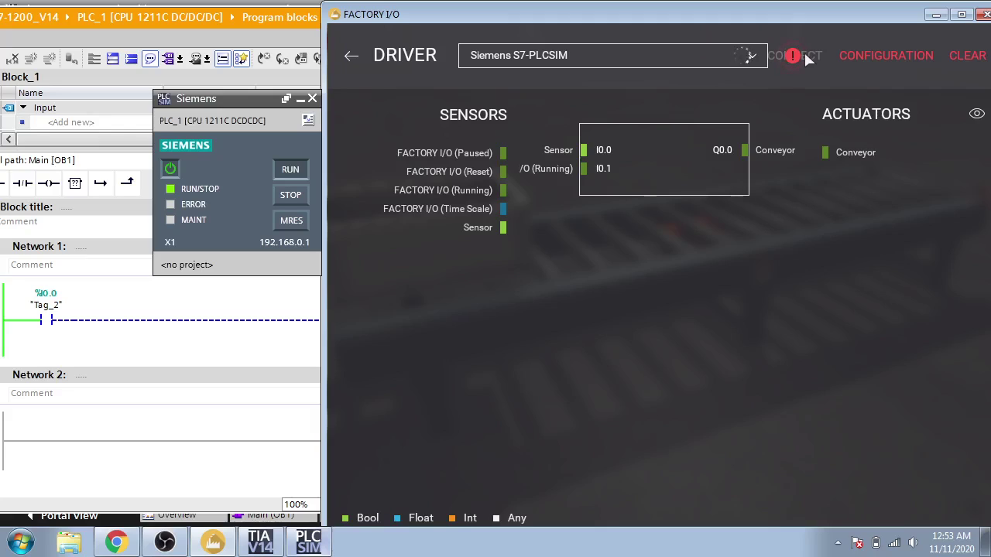
Set the S7-PLCSIM driver's PLC model to S7-1200 (V13/V14) in Configuration
{"action": "left_click", "coordinate": [865, 62]}
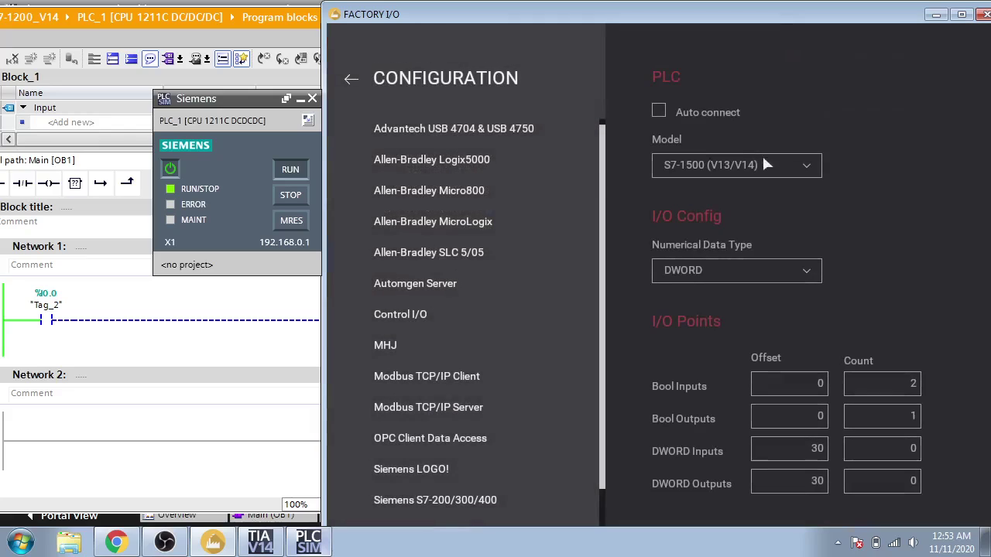
{"action": "left_click", "coordinate": [762, 163]}
{"action": "left_click", "coordinate": [755, 190]}
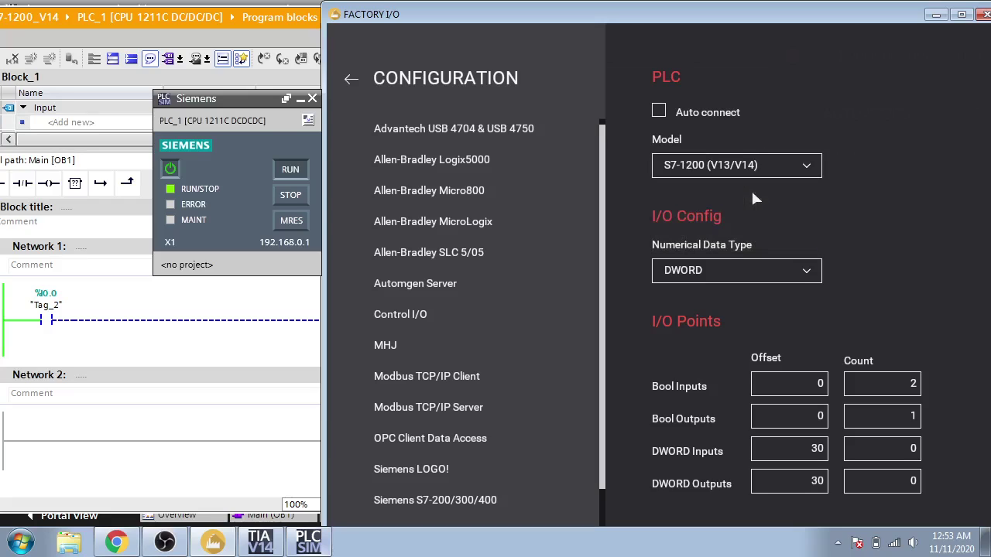
{"action": "left_click", "coordinate": [748, 164]}
{"action": "left_click", "coordinate": [749, 209]}
{"action": "left_click", "coordinate": [748, 166]}
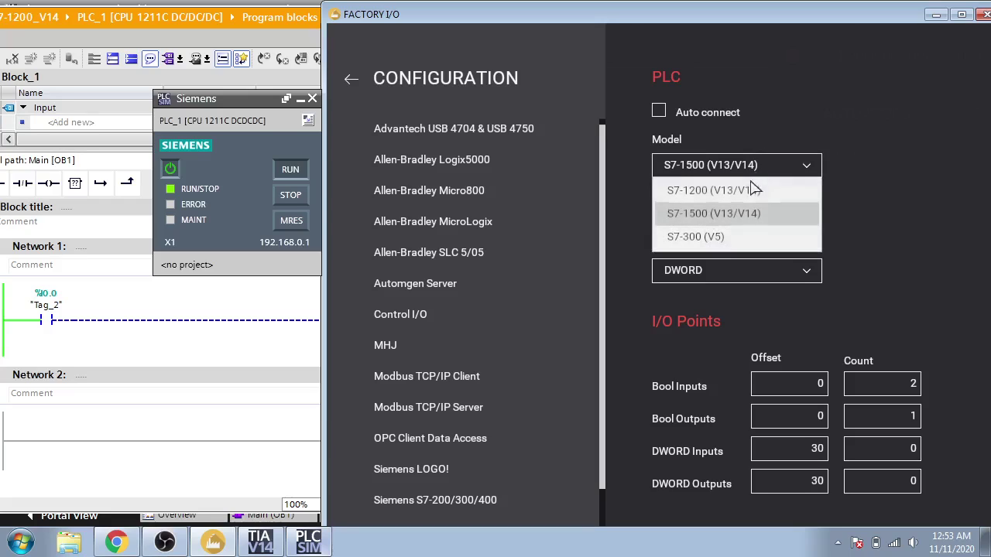
{"action": "left_click", "coordinate": [747, 190]}
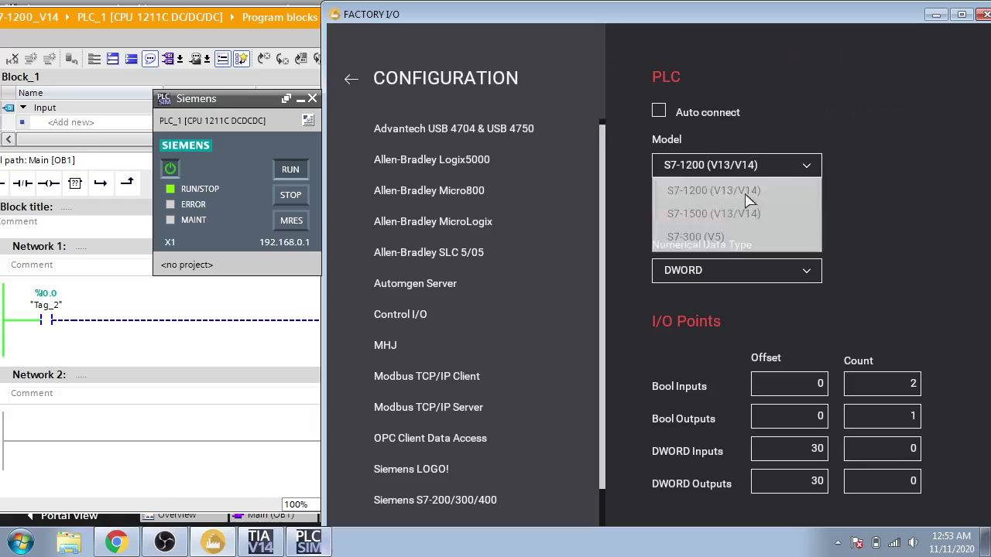
{"action": "left_click", "coordinate": [362, 82]}
Retry connecting to the simulated PLC, dismissing the warning and the driver error
{"action": "left_click", "coordinate": [794, 56]}
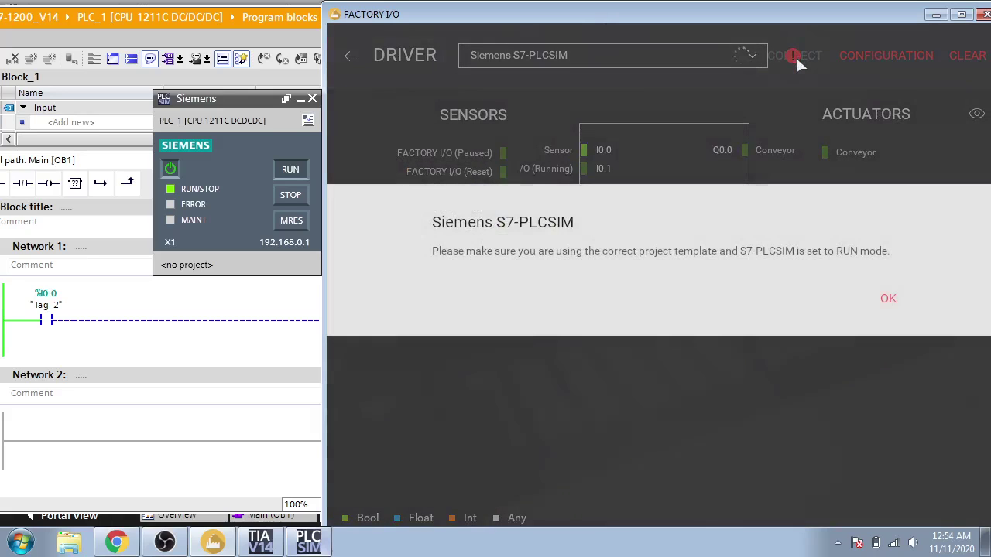
{"action": "left_click", "coordinate": [887, 300]}
{"action": "left_click", "coordinate": [795, 56]}
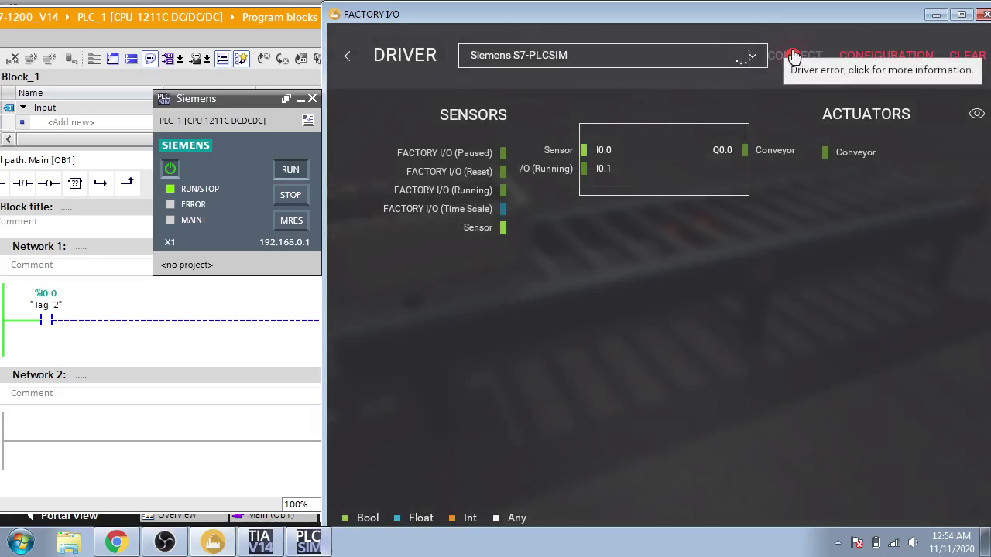
{"action": "left_click", "coordinate": [794, 56]}
{"action": "left_click", "coordinate": [892, 299]}
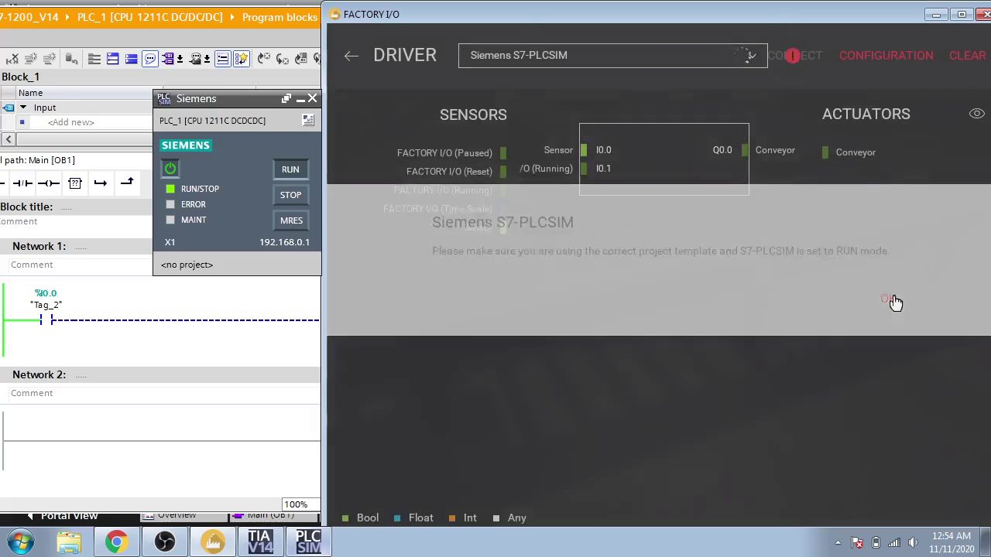
Re-select the Siemens S7-PLCSIM driver via Allen-Bradley MicroLogix; the driver error persists
{"action": "left_click", "coordinate": [544, 55]}
{"action": "left_click", "coordinate": [542, 172]}
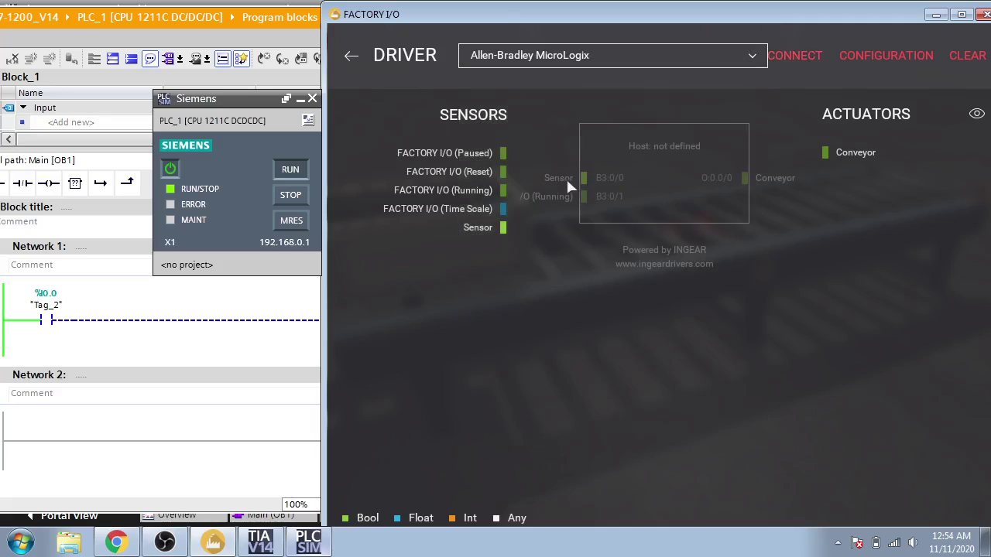
{"action": "left_click", "coordinate": [739, 56]}
{"action": "left_click", "coordinate": [633, 425]}
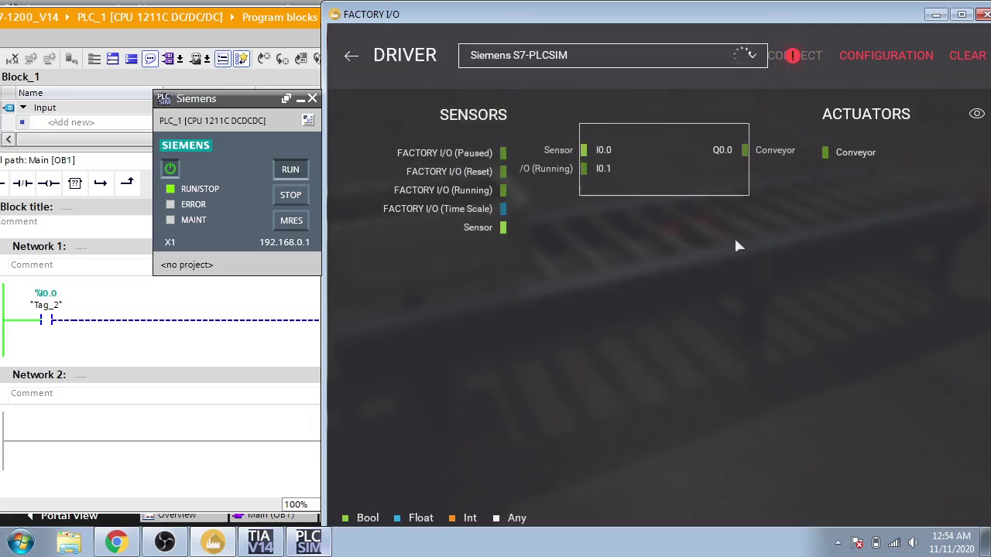
{"action": "left_click", "coordinate": [885, 55]}
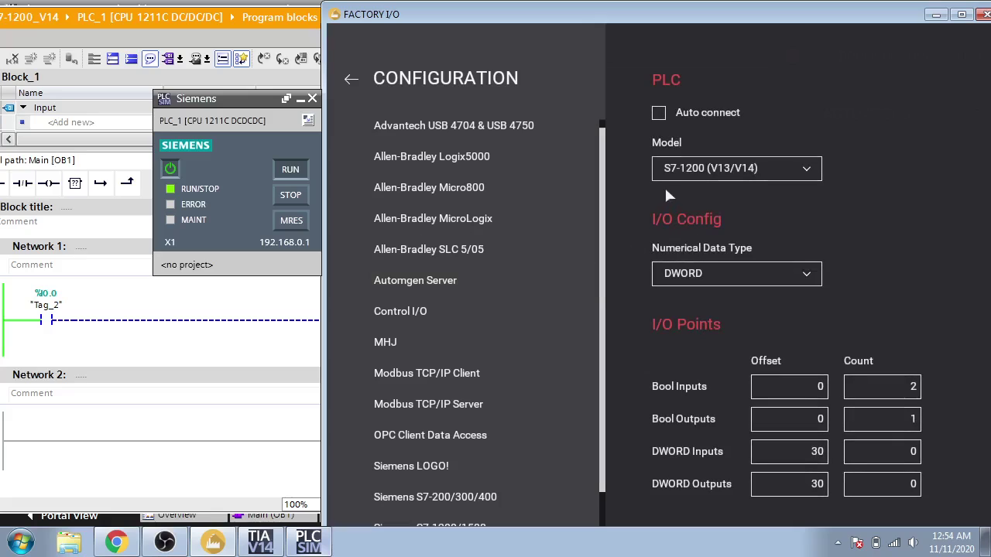
{"action": "left_click", "coordinate": [350, 79]}
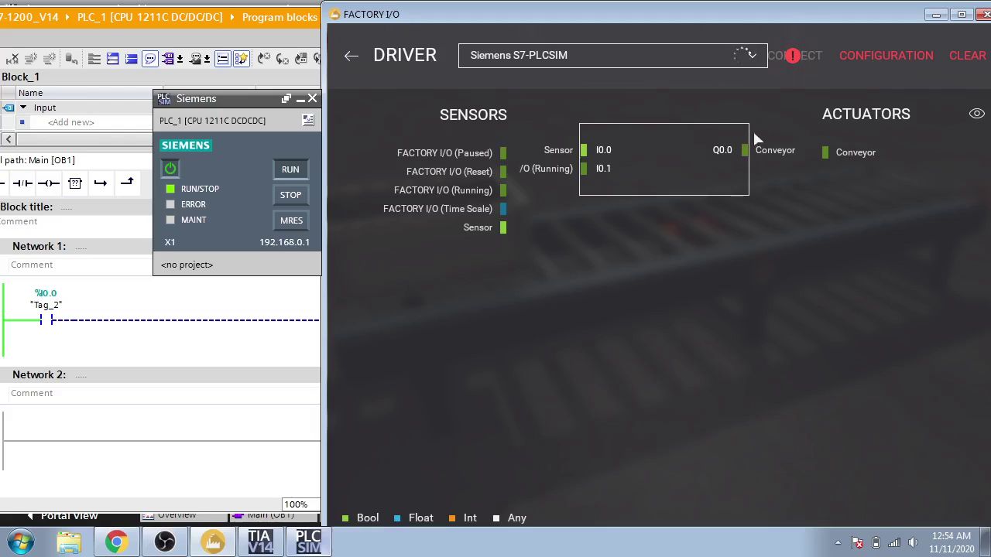
{"action": "left_click", "coordinate": [793, 57]}
{"action": "left_click", "coordinate": [886, 297]}
Close Factory I/O discarding scene changes, relaunch it from the desktop, and open Scenes
{"action": "left_click", "coordinate": [981, 15]}
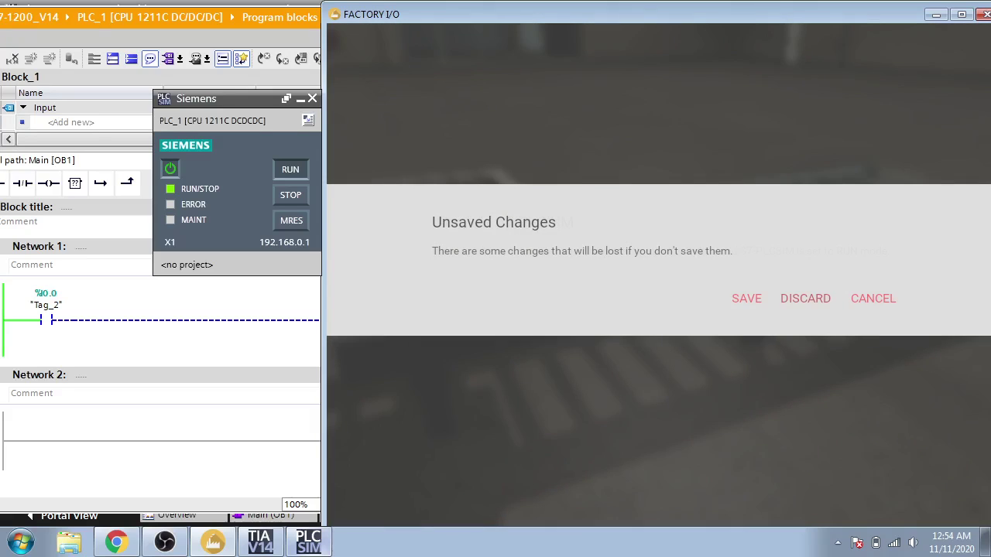
{"action": "left_click", "coordinate": [805, 298]}
{"action": "left_click", "coordinate": [984, 542]}
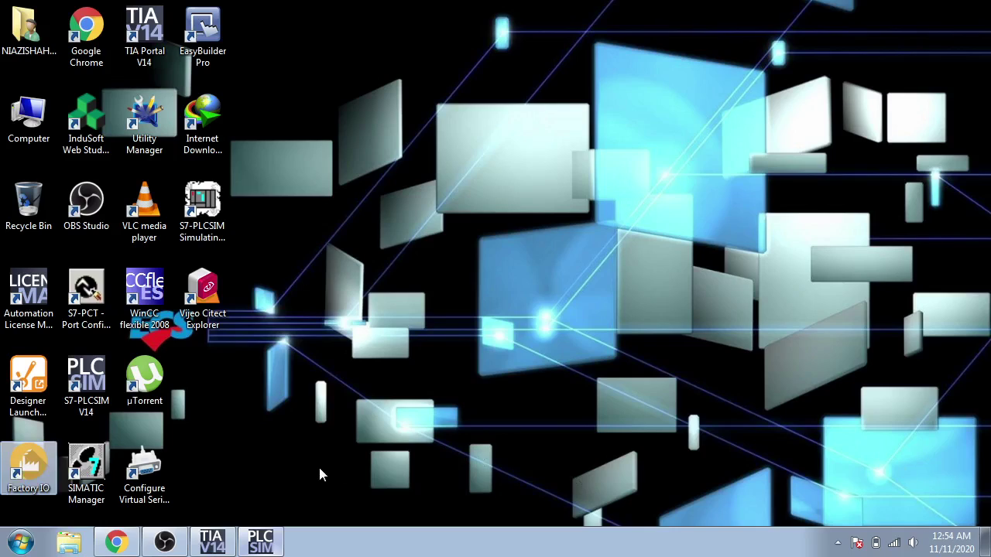
{"action": "double_click", "coordinate": [27, 464]}
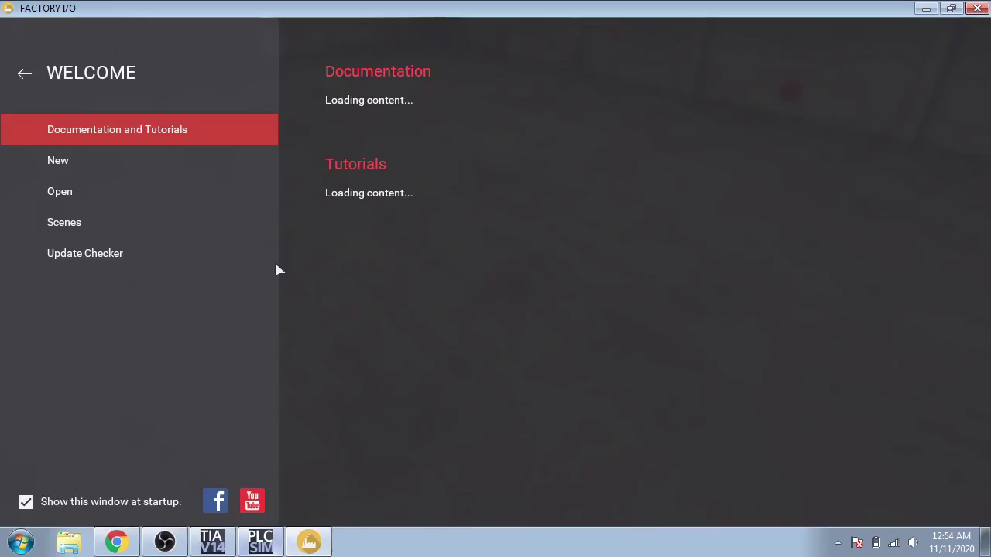
{"action": "left_click", "coordinate": [197, 228]}
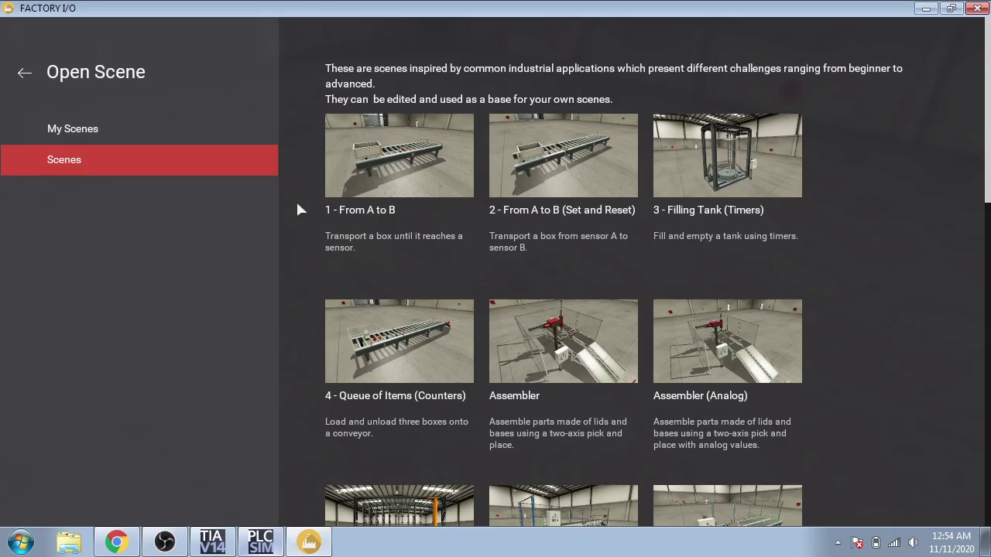
Open the From A to B scene and select the Siemens S7-PLCSIM driver
{"action": "left_click", "coordinate": [381, 159]}
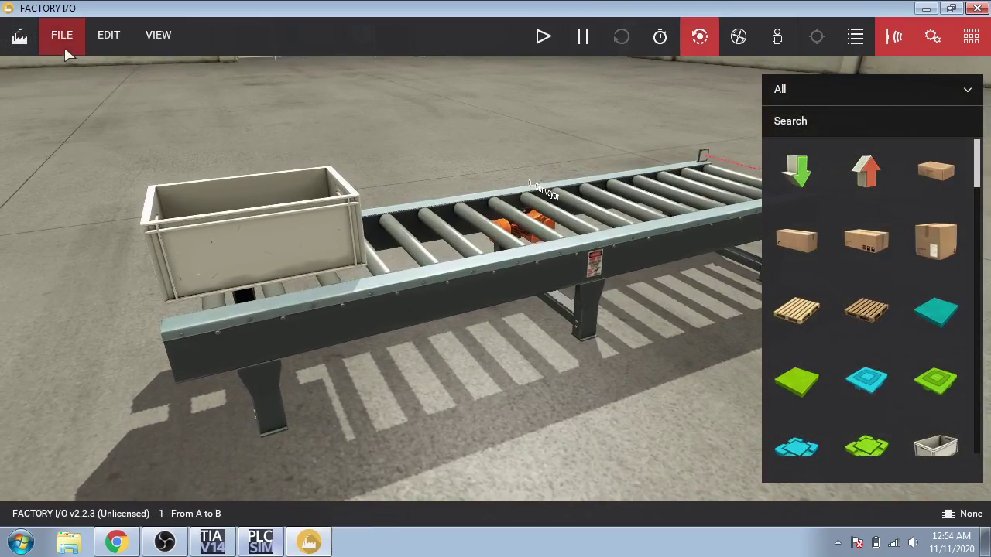
{"action": "left_click", "coordinate": [63, 39]}
{"action": "left_click", "coordinate": [91, 187]}
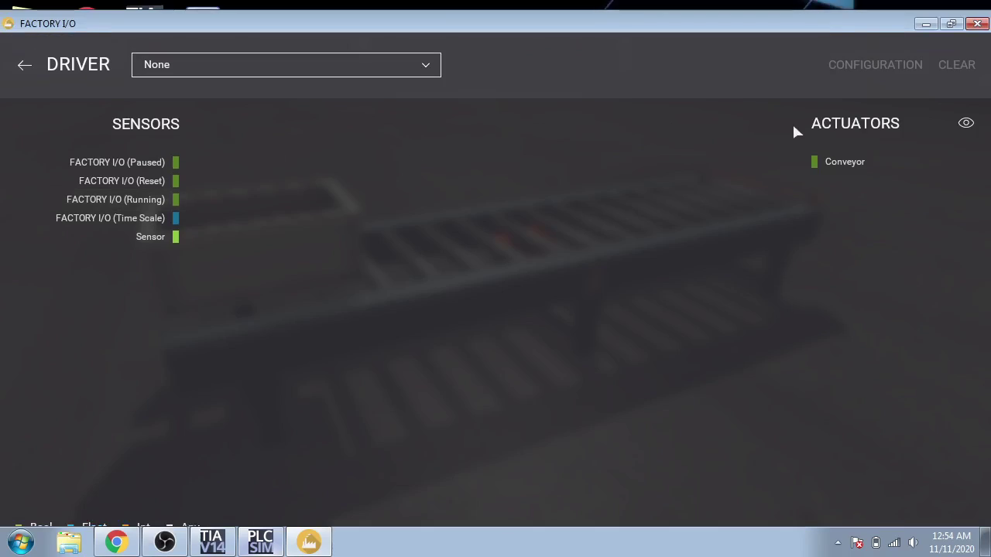
{"action": "left_click", "coordinate": [424, 65]}
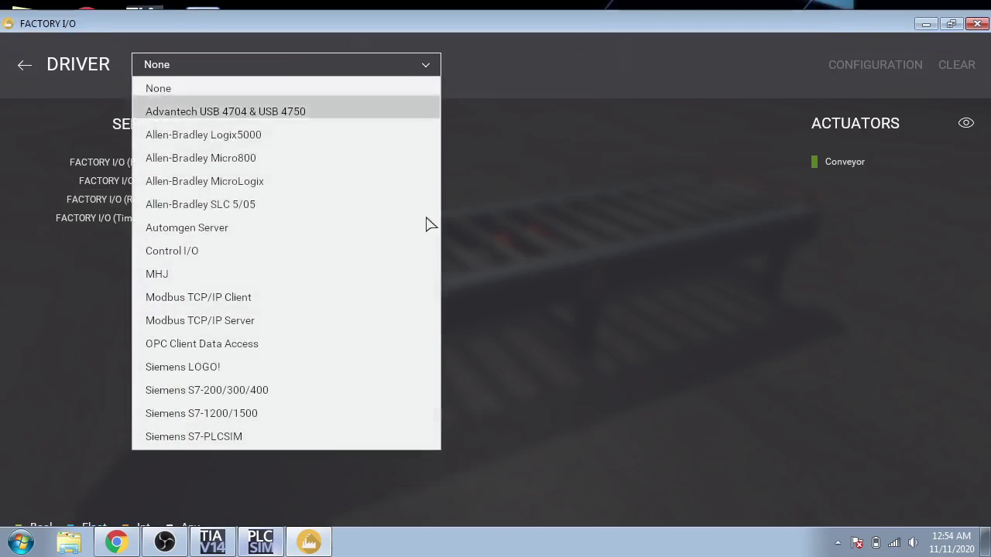
{"action": "left_click", "coordinate": [381, 441]}
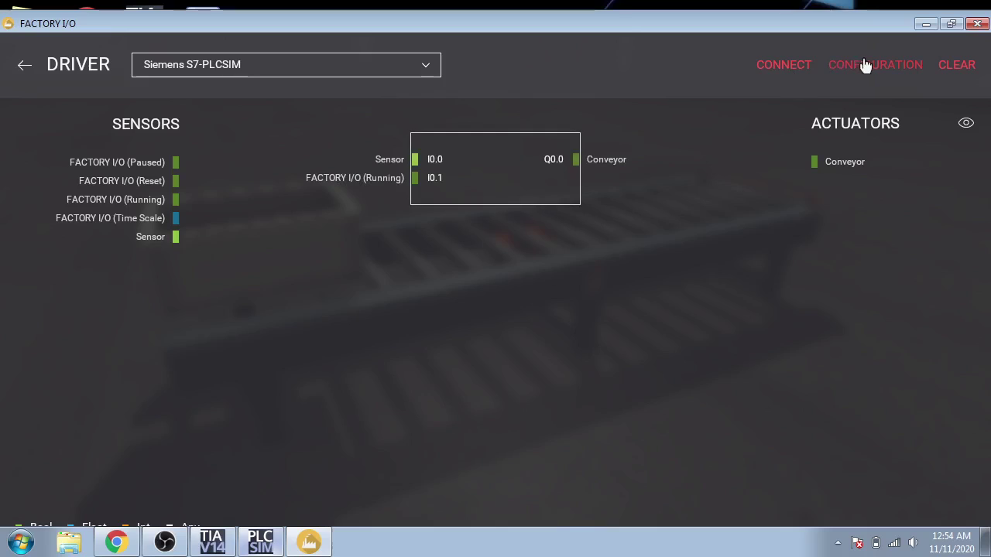
Confirm the S7-1200 (V13/V14) model and connect to the simulated PLC
{"action": "left_click", "coordinate": [867, 65]}
{"action": "left_click", "coordinate": [469, 182]}
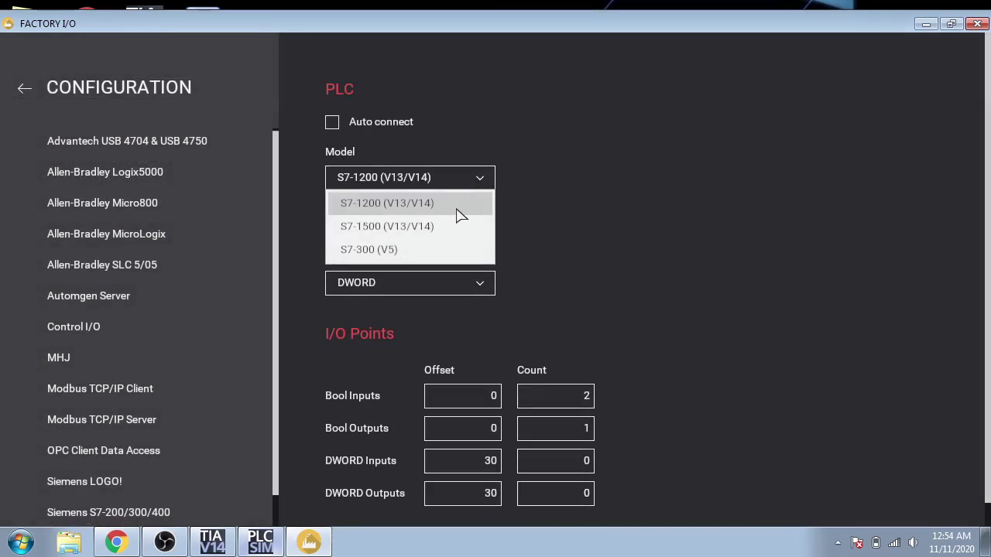
{"action": "left_click", "coordinate": [459, 206]}
{"action": "left_click", "coordinate": [33, 87]}
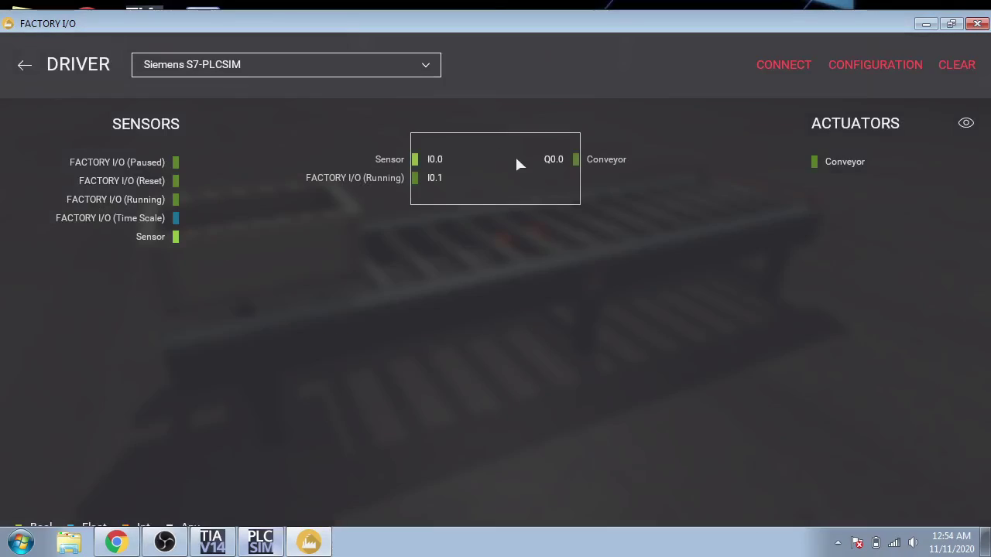
{"action": "left_click", "coordinate": [790, 68]}
Check the PLC simulator status and TIA Portal windows from the taskbar
{"action": "left_click", "coordinate": [263, 541]}
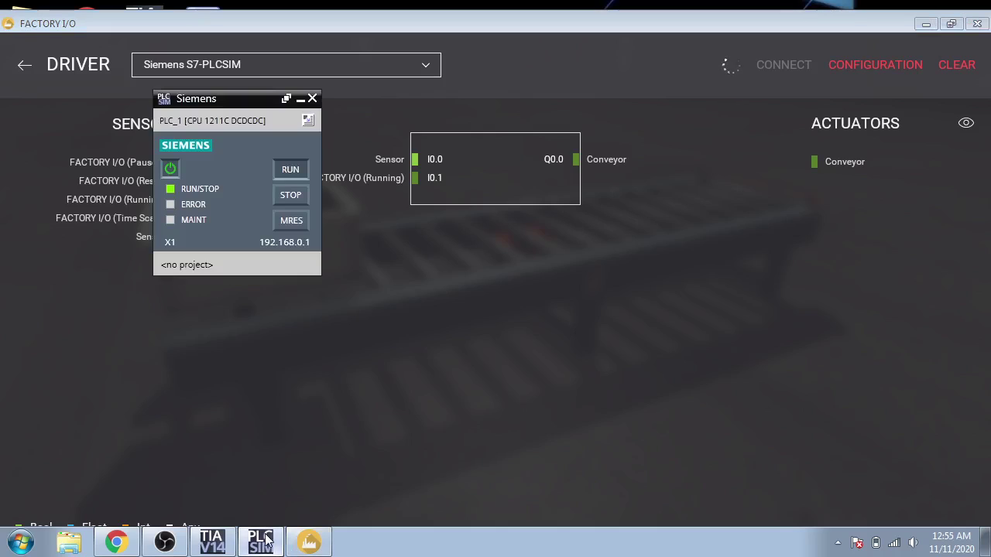
{"action": "left_click", "coordinate": [213, 544]}
{"action": "left_click", "coordinate": [213, 544]}
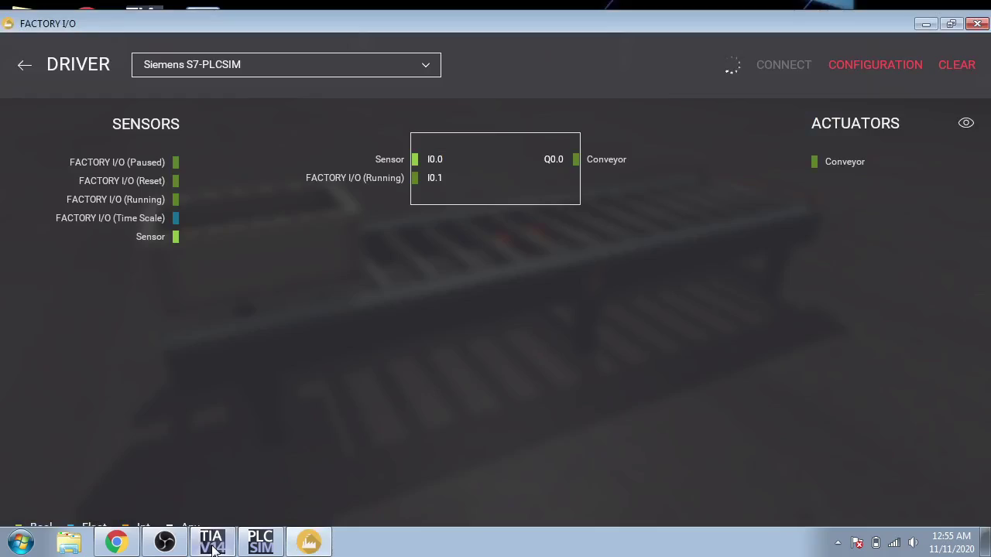
{"action": "left_click", "coordinate": [256, 544]}
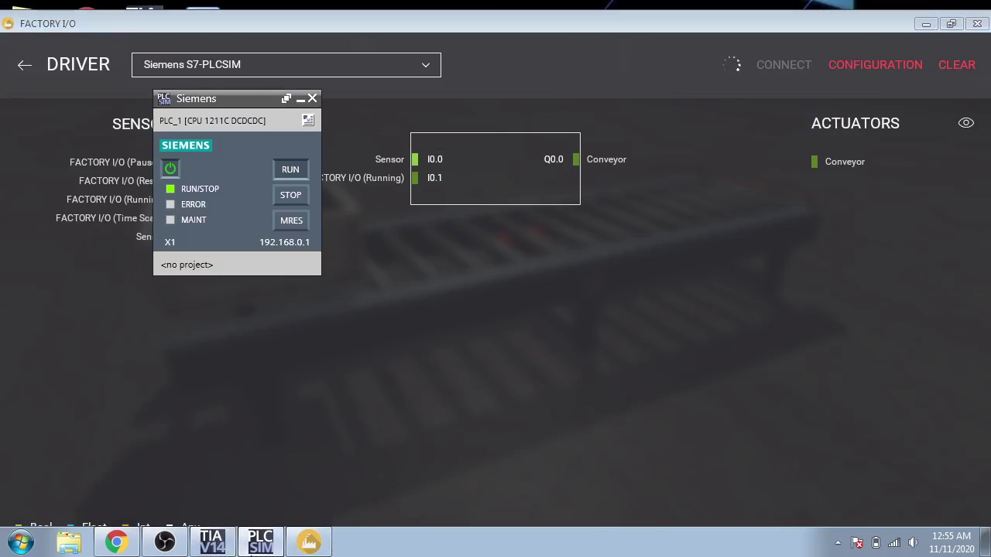
{"action": "left_click", "coordinate": [250, 545]}
{"action": "left_click", "coordinate": [251, 545]}
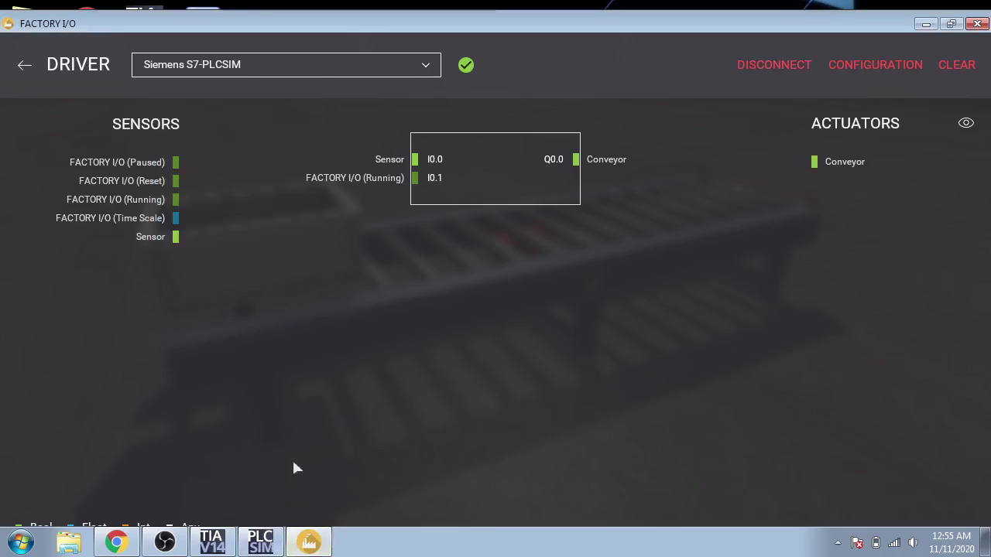
Leave the Driver page and return to the From A to B 3D conveyor scene
{"action": "double_click", "coordinate": [606, 26]}
{"action": "double_click", "coordinate": [606, 25]}
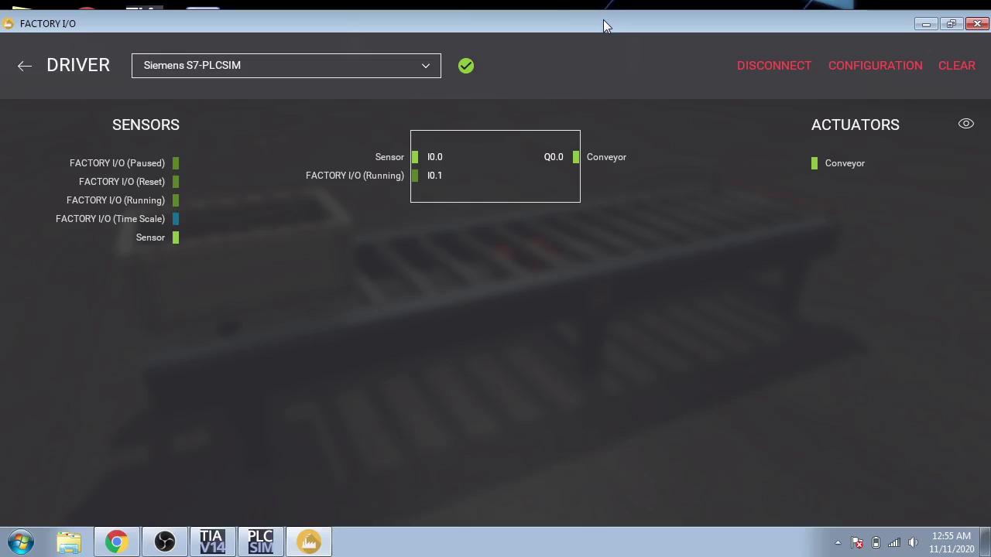
{"action": "mouse_move", "coordinate": [445, 16]}
{"action": "left_mouse_down"}
{"action": "mouse_move", "coordinate": [583, 37]}
{"action": "mouse_move", "coordinate": [596, 15]}
{"action": "left_mouse_up"}
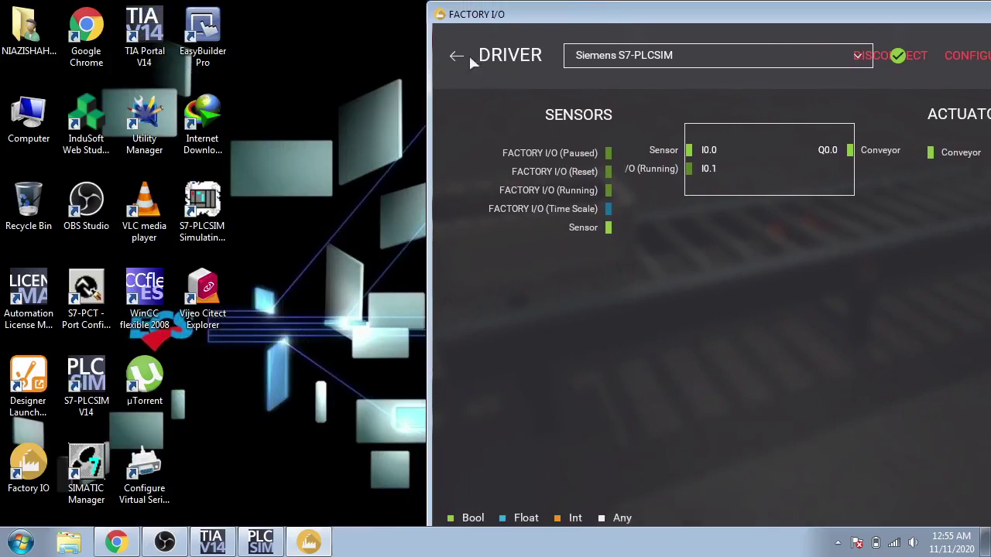
{"action": "left_click", "coordinate": [458, 52]}
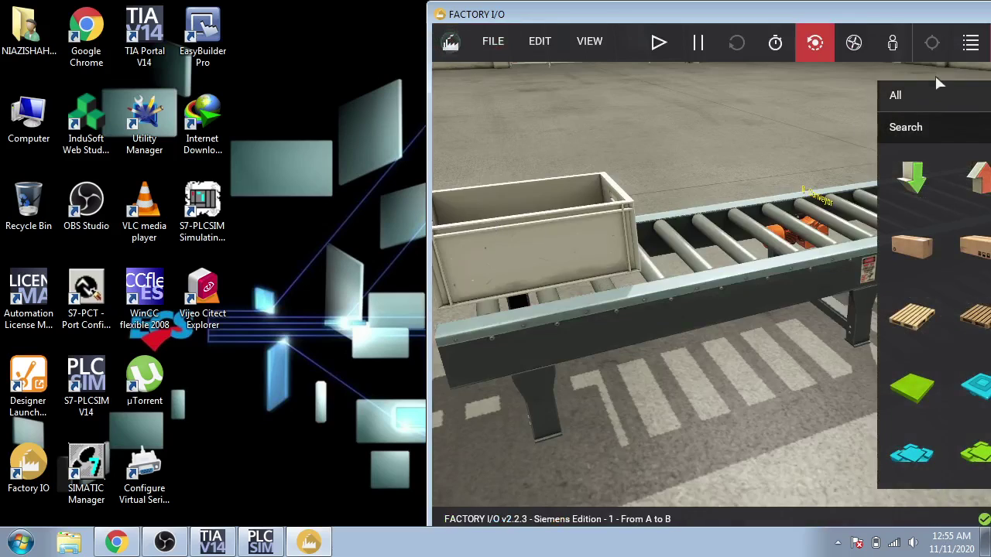
{"action": "key", "text": "c"}
{"action": "key", "text": "Escape"}
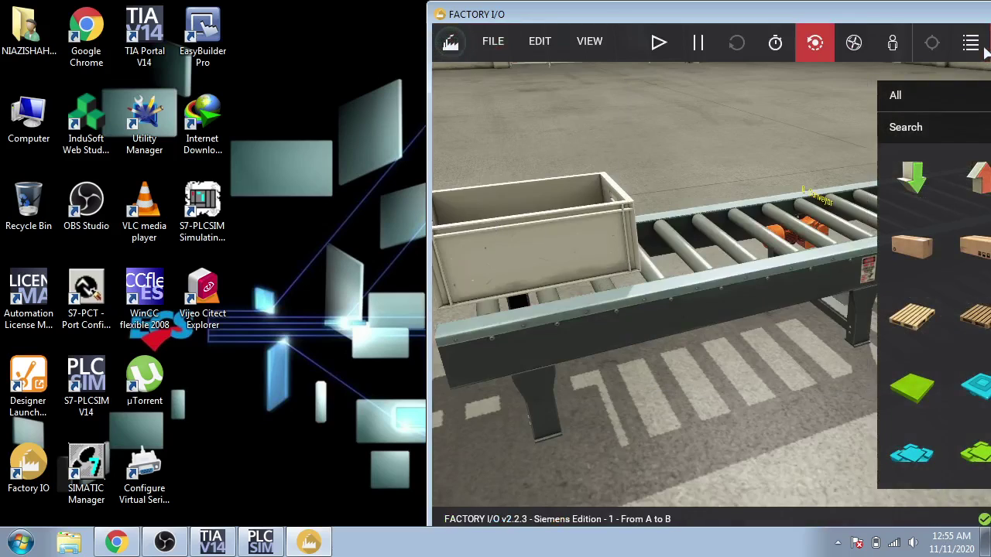
Position the Factory I/O window on the right beside the TIA Portal ladder editor
{"action": "left_click_drag", "start_coordinate": [933, 26], "coordinate": [890, 33]}
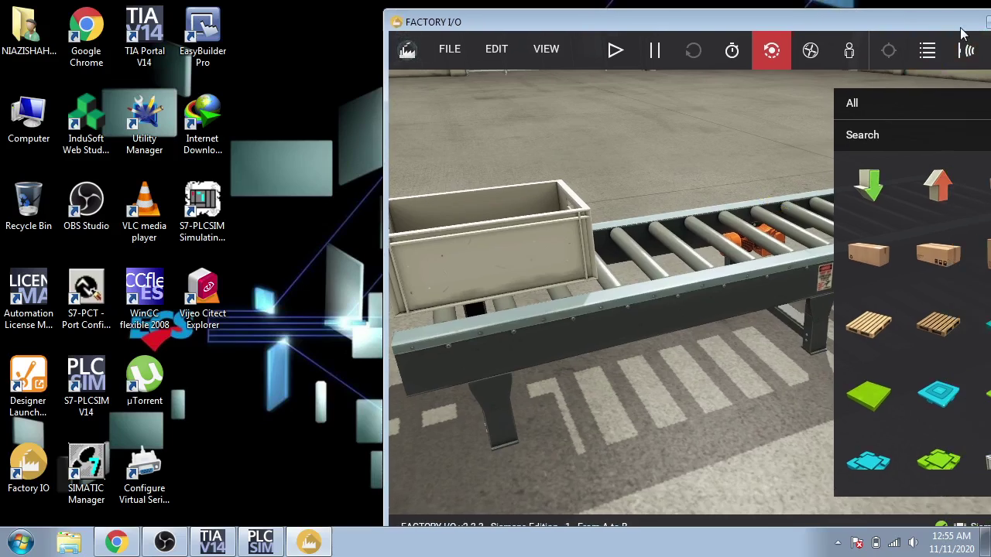
{"action": "mouse_move", "coordinate": [959, 34]}
{"action": "left_mouse_down"}
{"action": "mouse_move", "coordinate": [910, 21]}
{"action": "mouse_move", "coordinate": [912, 3]}
{"action": "left_mouse_up"}
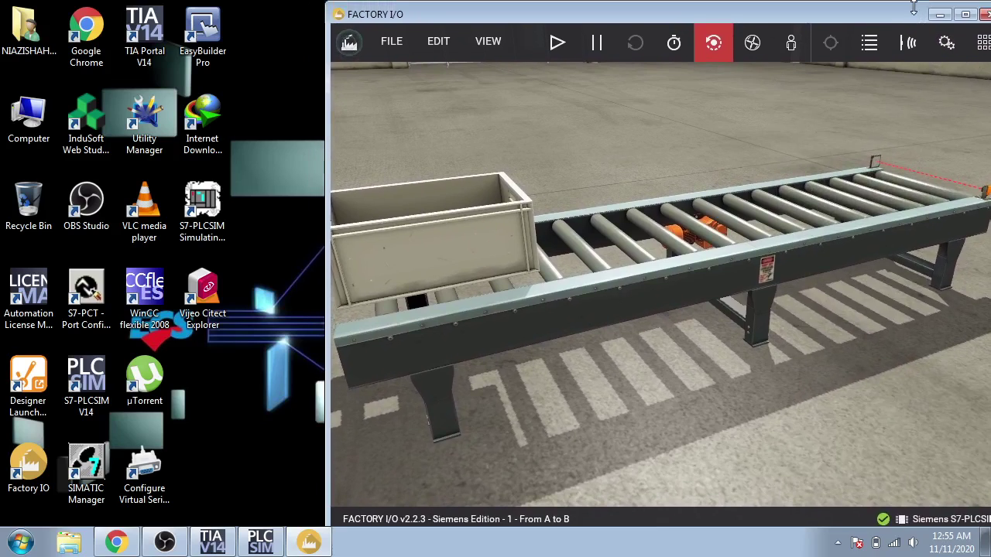
{"action": "left_click", "coordinate": [230, 548]}
{"action": "left_click", "coordinate": [307, 546]}
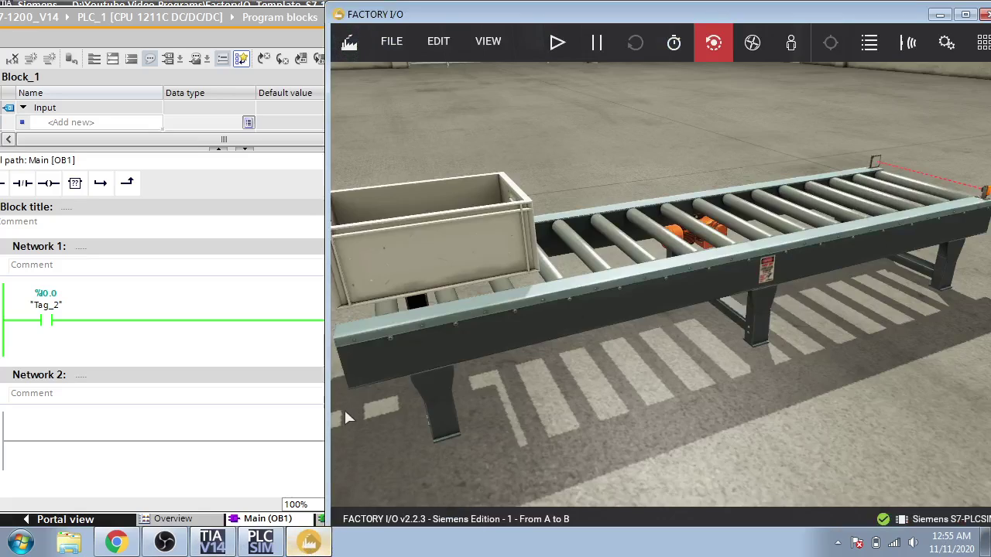
{"action": "mouse_move", "coordinate": [423, 13]}
{"action": "left_mouse_down"}
{"action": "mouse_move", "coordinate": [511, 24]}
{"action": "mouse_move", "coordinate": [524, 14]}
{"action": "left_mouse_up"}
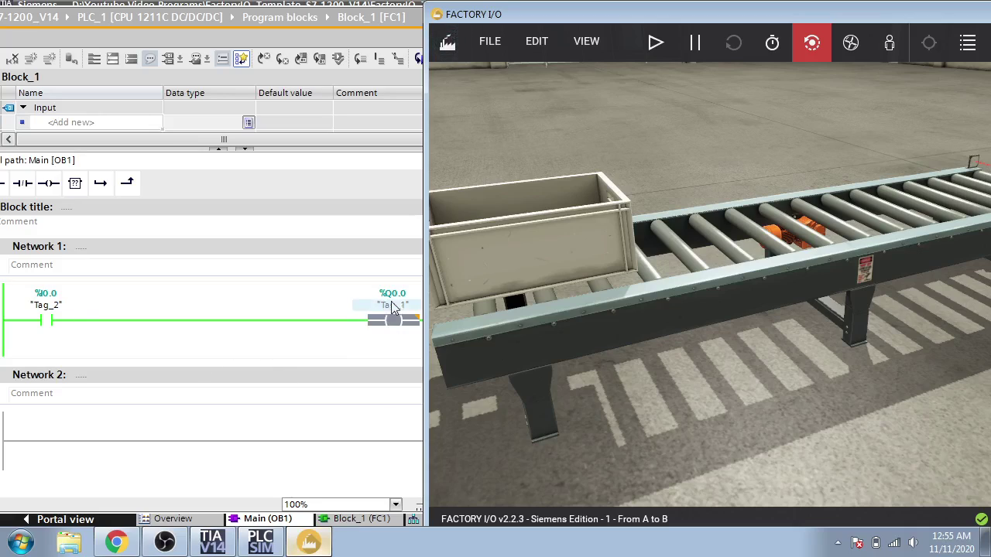
Start the simulation and shift Factory I/O down so the ladder rung stays visible
{"action": "left_click", "coordinate": [656, 43]}
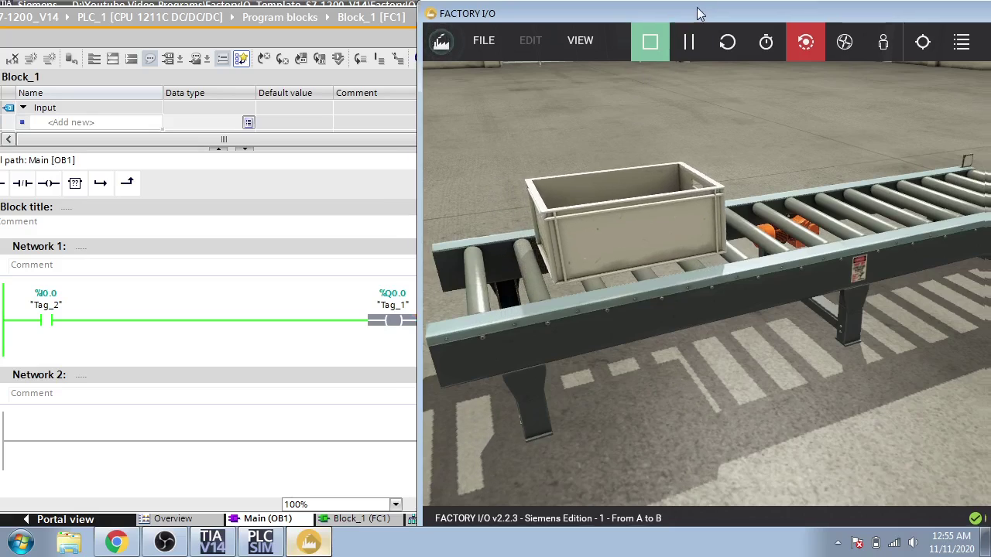
{"action": "mouse_move", "coordinate": [643, 14]}
{"action": "left_mouse_down"}
{"action": "mouse_move", "coordinate": [670, 73]}
{"action": "mouse_move", "coordinate": [547, 285]}
{"action": "mouse_move", "coordinate": [552, 237]}
{"action": "left_mouse_up"}
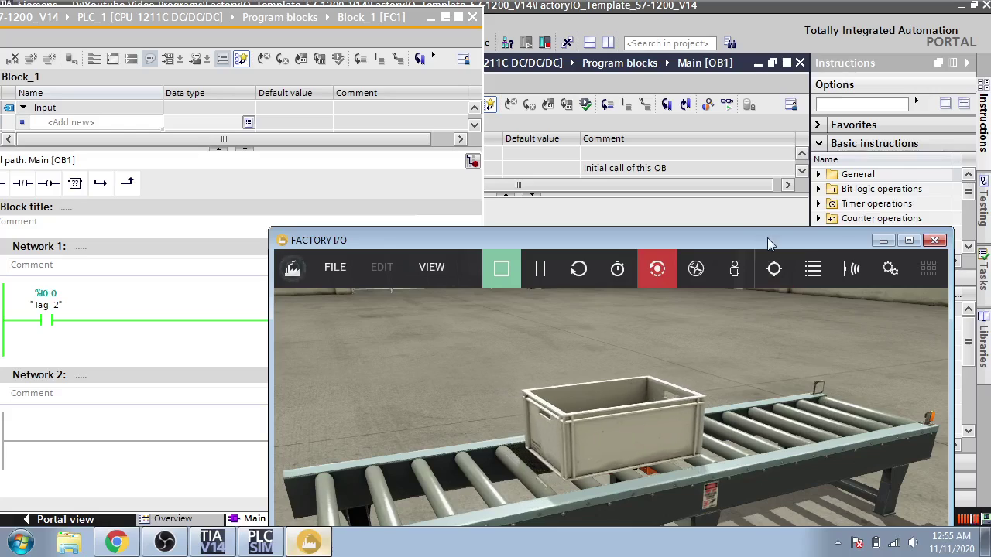
{"action": "mouse_move", "coordinate": [767, 239]}
{"action": "left_mouse_down"}
{"action": "mouse_move", "coordinate": [695, 346]}
{"action": "mouse_move", "coordinate": [780, 159]}
{"action": "left_mouse_up"}
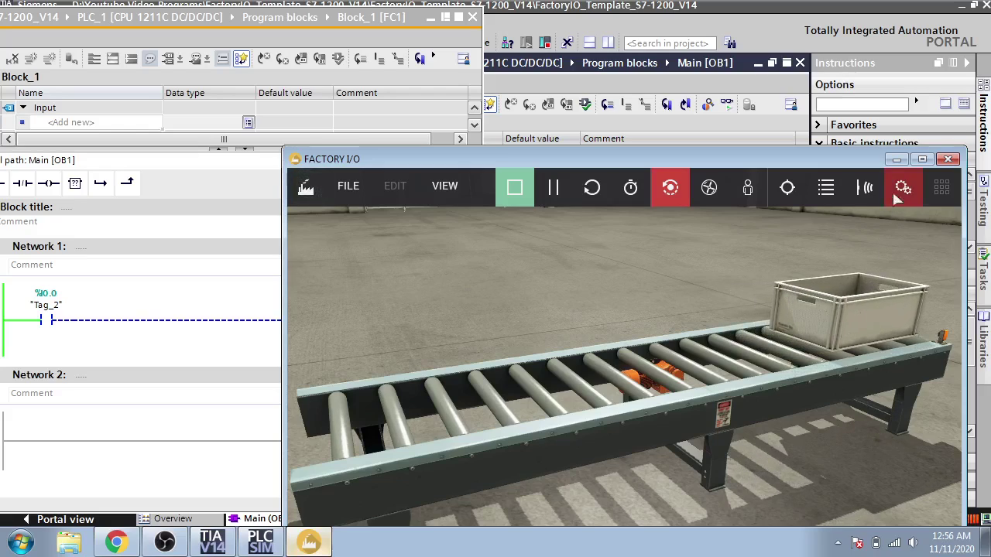
Stop the simulation, disconnect the S7-PLCSIM driver, and dock Block_1 back into TIA Portal
{"action": "left_click", "coordinate": [895, 160]}
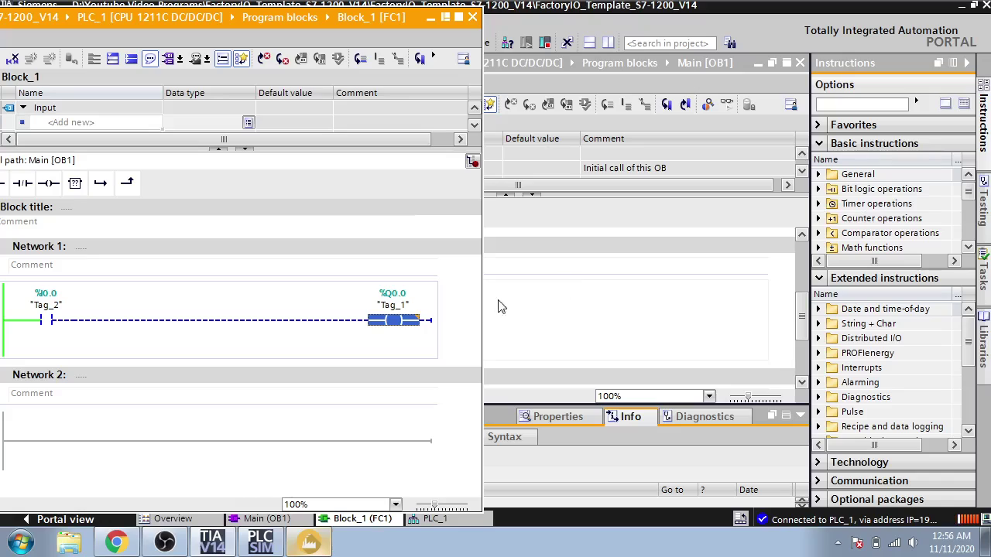
{"action": "left_click", "coordinate": [309, 542]}
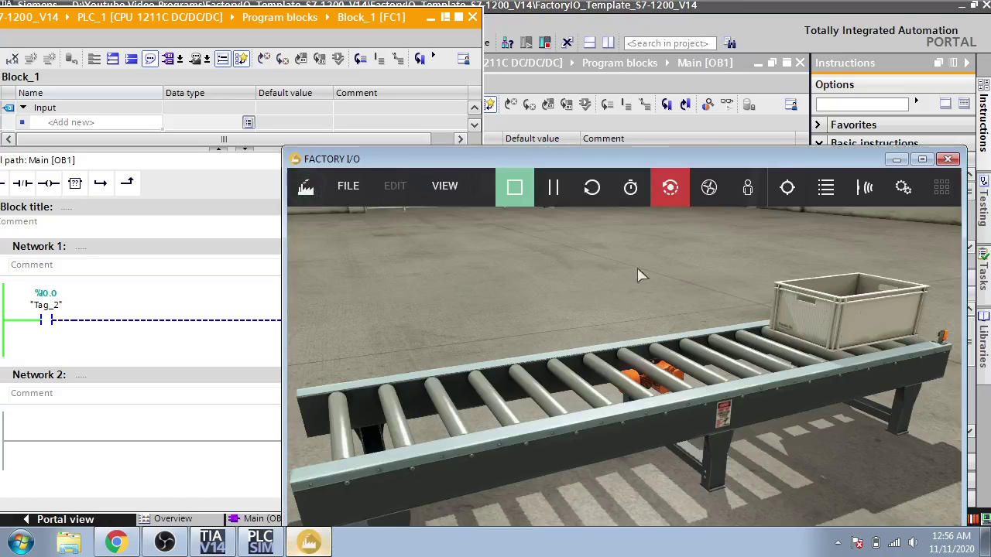
{"action": "left_click", "coordinate": [516, 188]}
{"action": "left_click", "coordinate": [349, 185]}
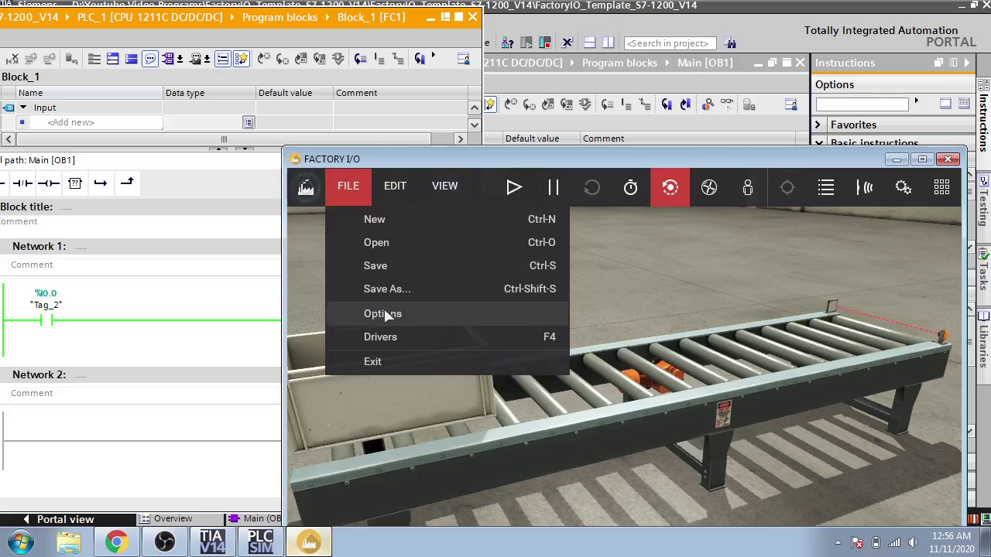
{"action": "left_click", "coordinate": [385, 338]}
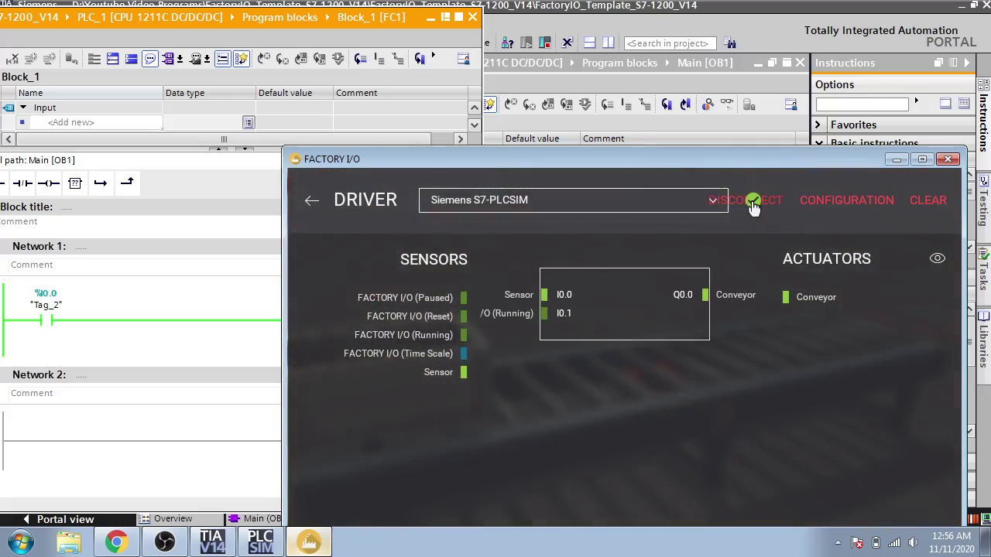
{"action": "left_click", "coordinate": [753, 204]}
{"action": "left_click", "coordinate": [895, 160]}
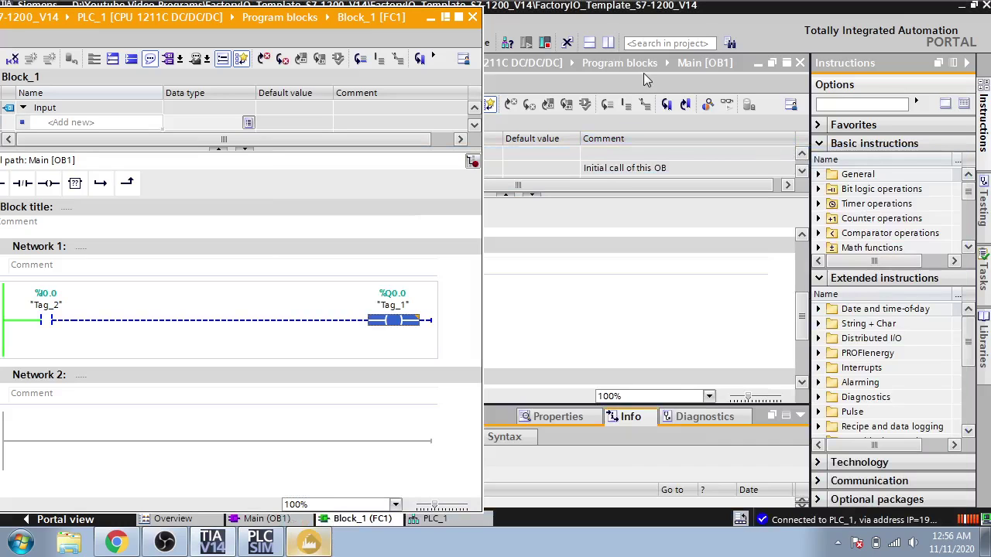
{"action": "left_click", "coordinate": [445, 20]}
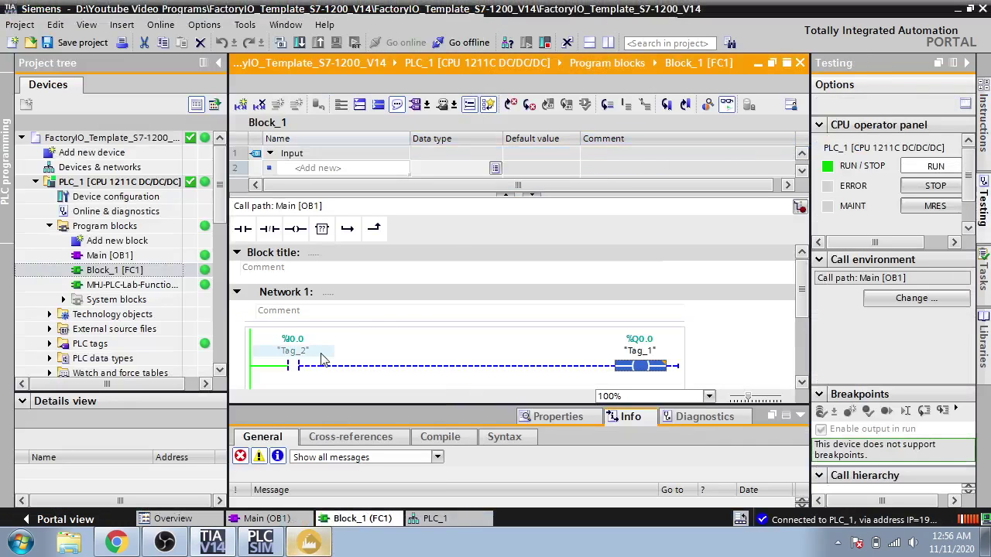
Go offline and insert a normally-closed contact addressed %I0.0 in Network 1
{"action": "left_click", "coordinate": [463, 43]}
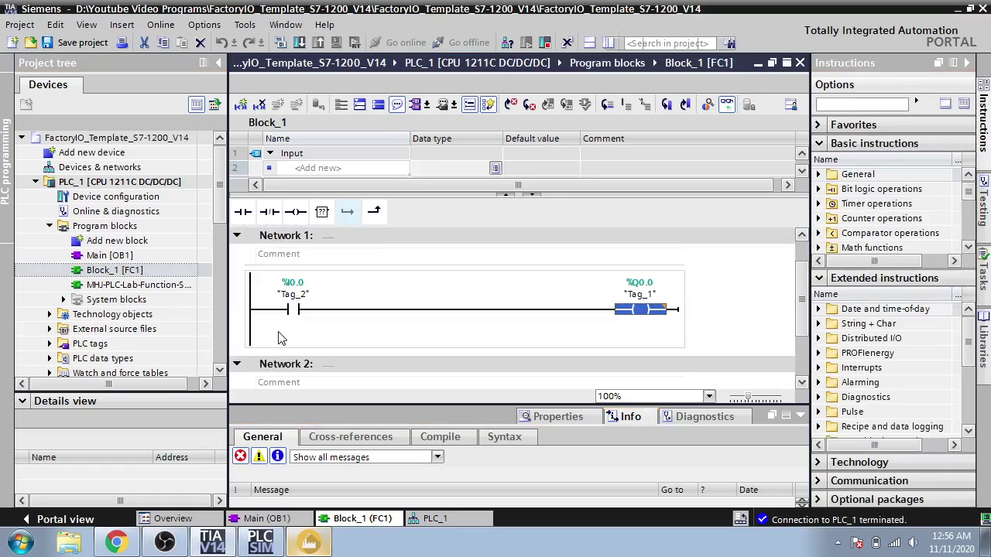
{"action": "left_click", "coordinate": [300, 312]}
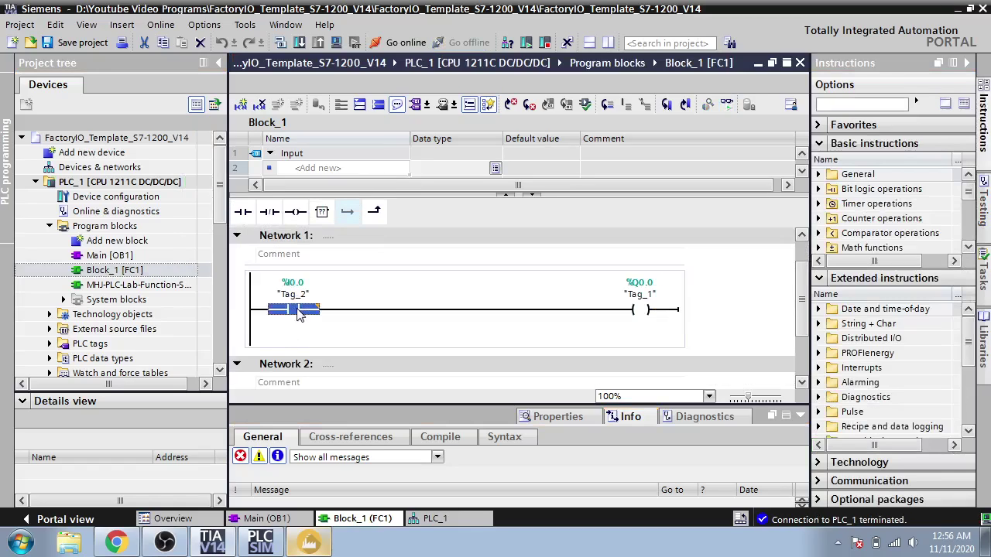
{"action": "left_click", "coordinate": [270, 211]}
{"action": "left_click", "coordinate": [364, 297]}
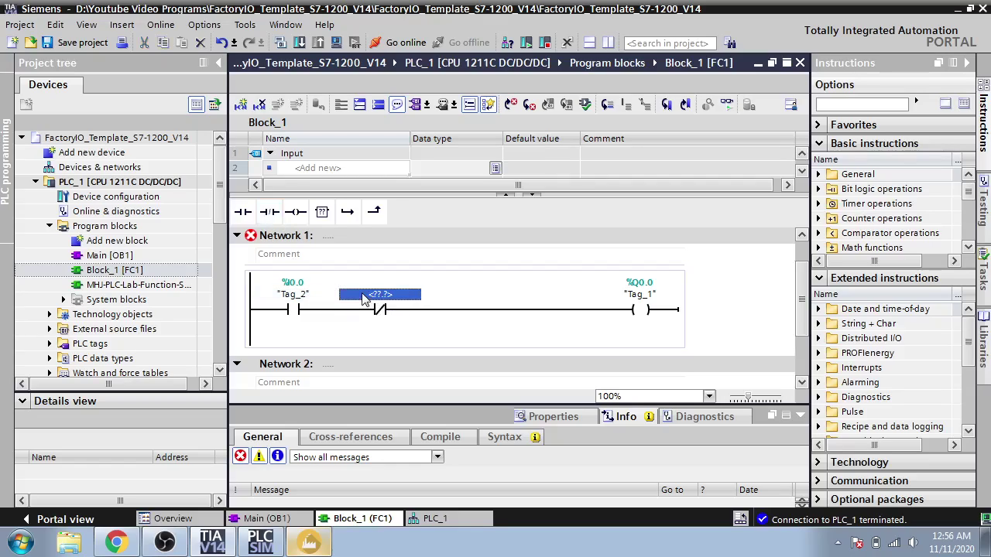
{"action": "left_click", "coordinate": [363, 296]}
{"action": "type", "text": "0"}
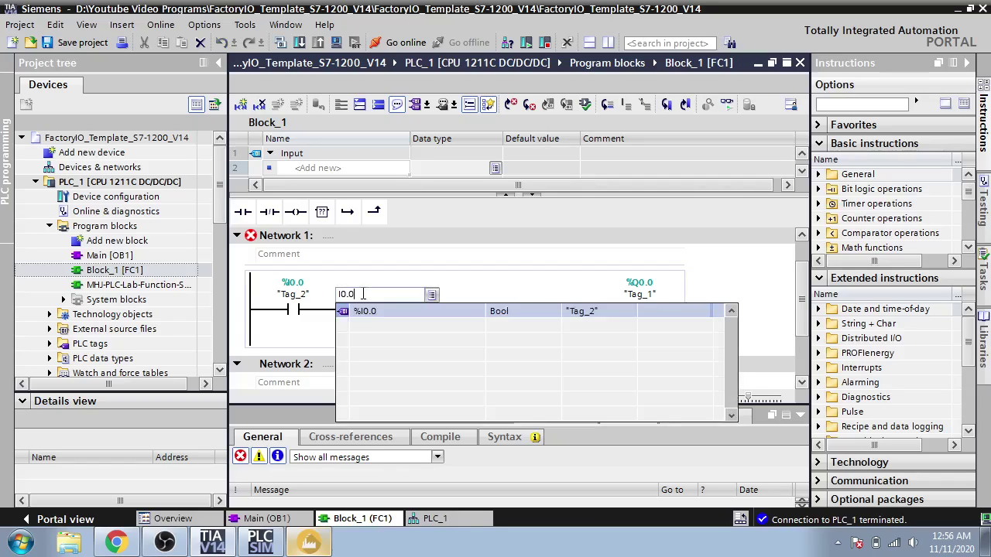
{"action": "key", "text": "Return"}
{"action": "key", "text": "Return"}
Delete the old normally-open Tag_2 contact from the rung
{"action": "left_click", "coordinate": [295, 312]}
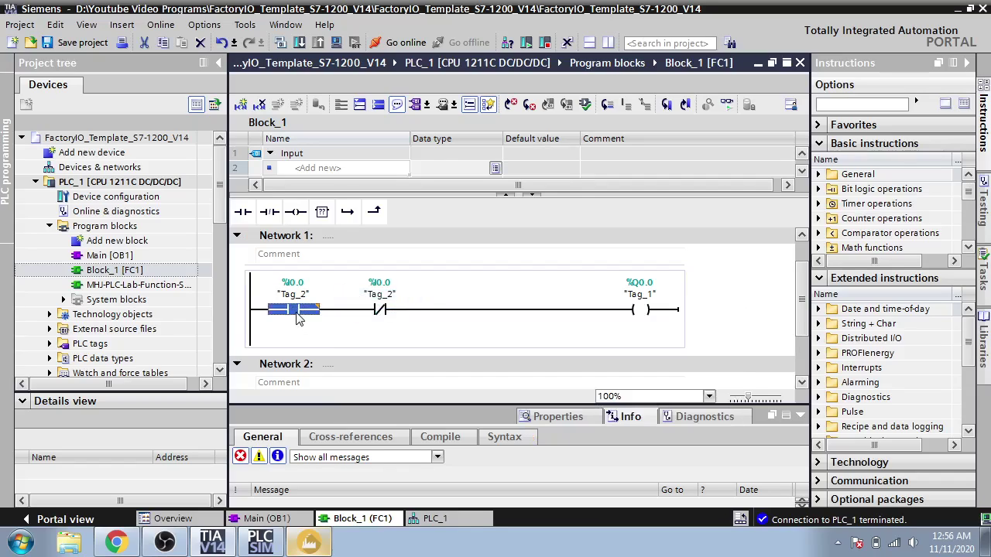
{"action": "right_click", "coordinate": [295, 311]}
{"action": "left_click", "coordinate": [334, 133]}
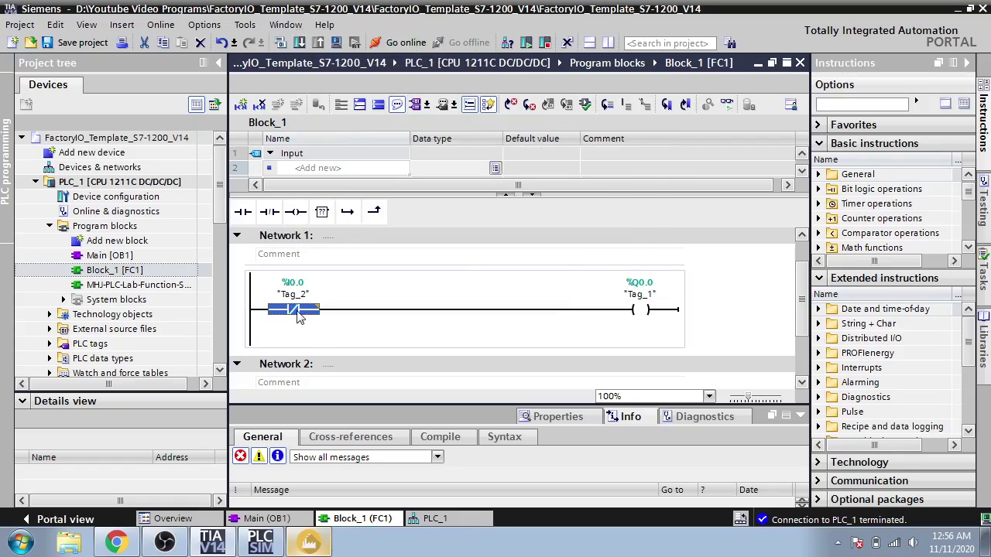
{"action": "left_click", "coordinate": [309, 331]}
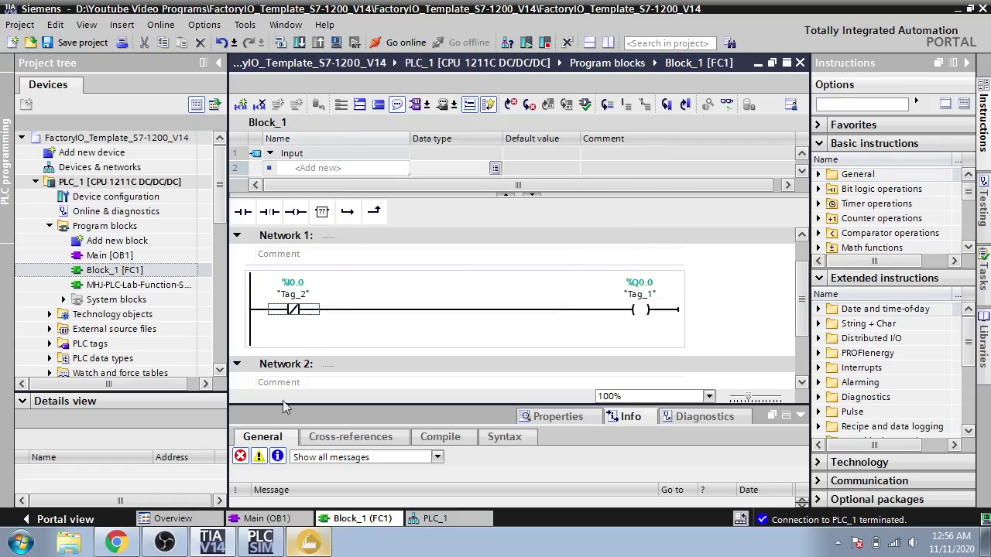
Bring Factory I/O's 3D scene back to the front
{"action": "left_click", "coordinate": [312, 533]}
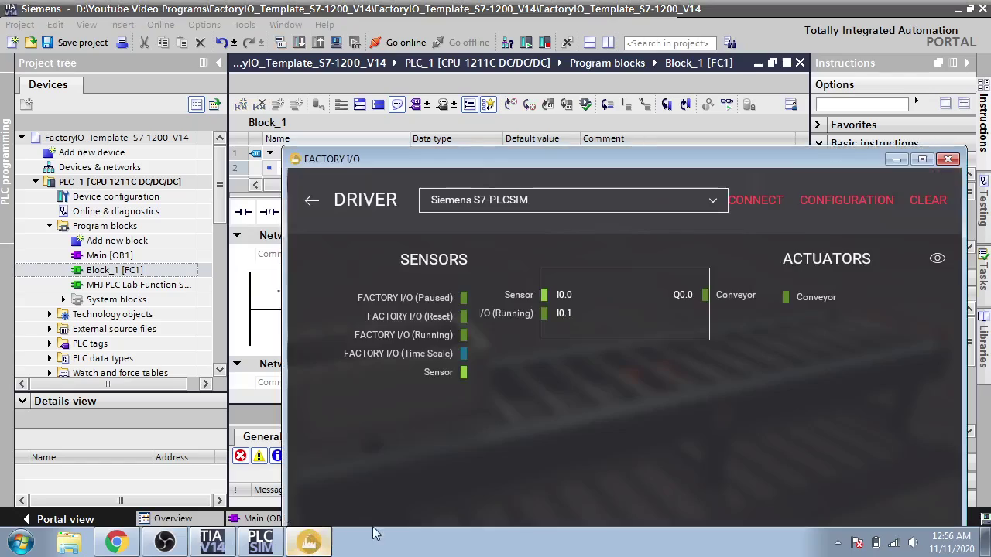
{"action": "left_click", "coordinate": [335, 207]}
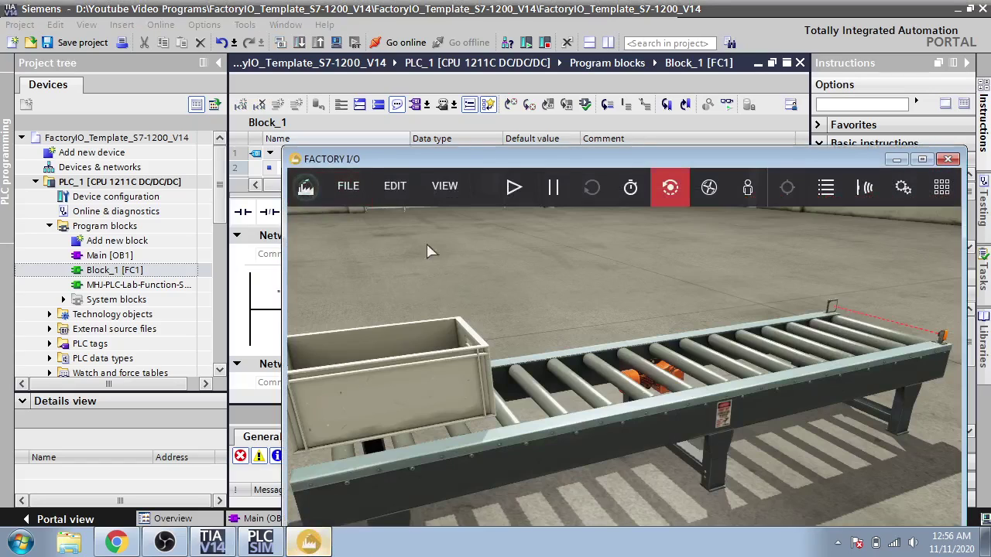
{"action": "left_click", "coordinate": [918, 147]}
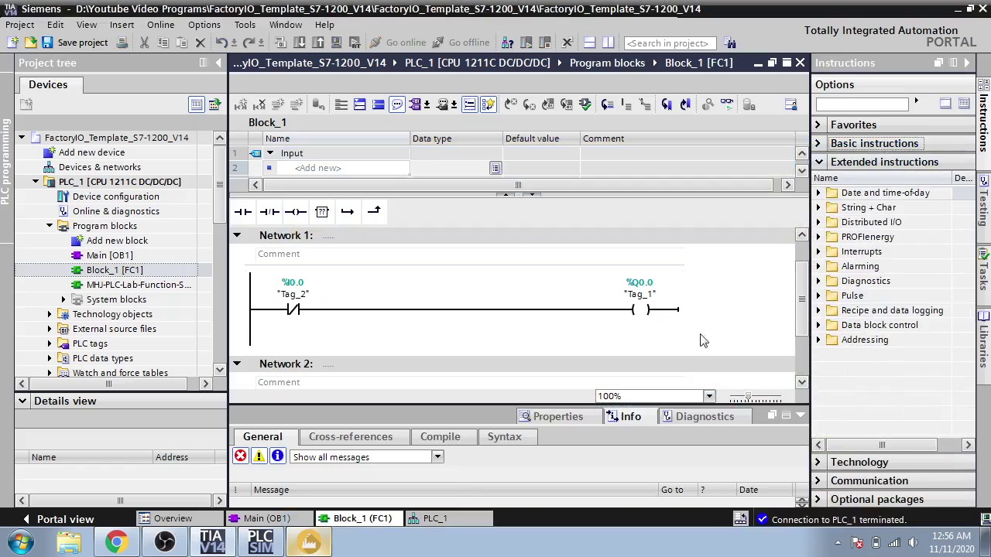
{"action": "left_click", "coordinate": [309, 542]}
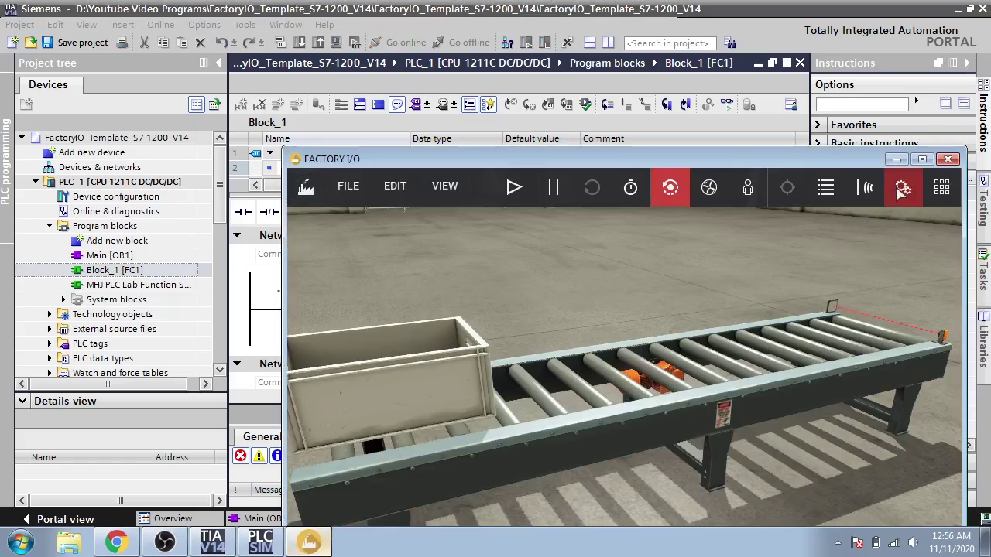
Maximize Factory I/O and delete the old sensor at the conveyor's far end
{"action": "left_click", "coordinate": [919, 159]}
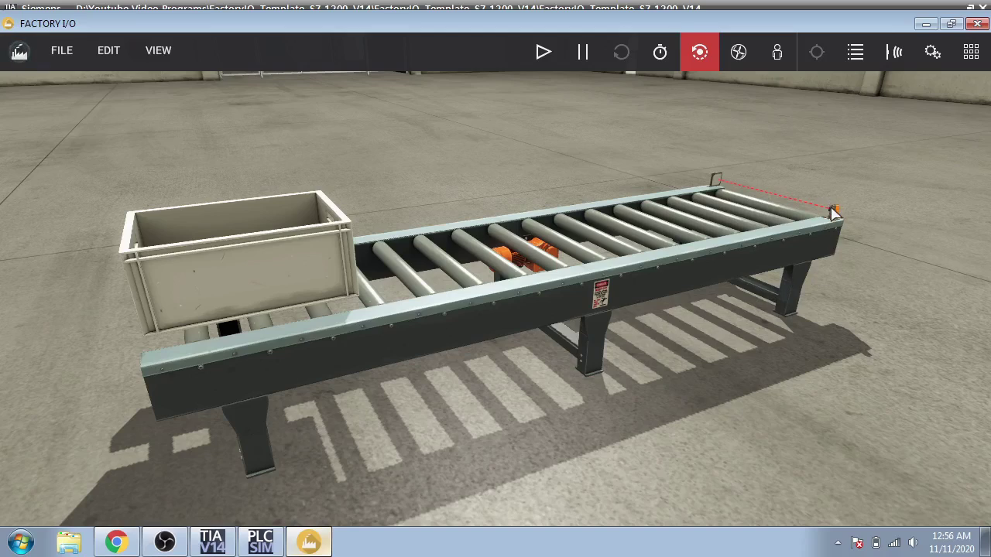
{"action": "right_click", "coordinate": [833, 213]}
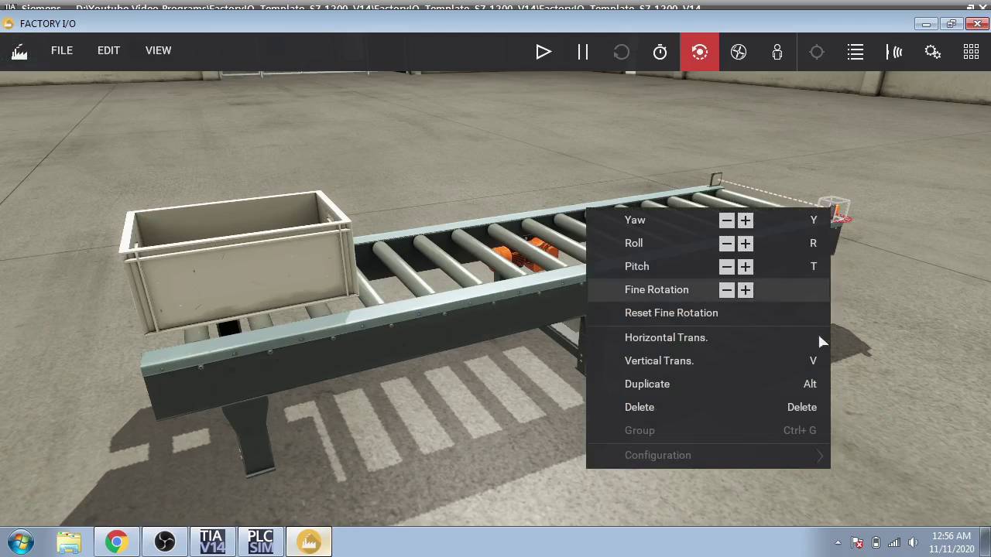
{"action": "left_click", "coordinate": [800, 408]}
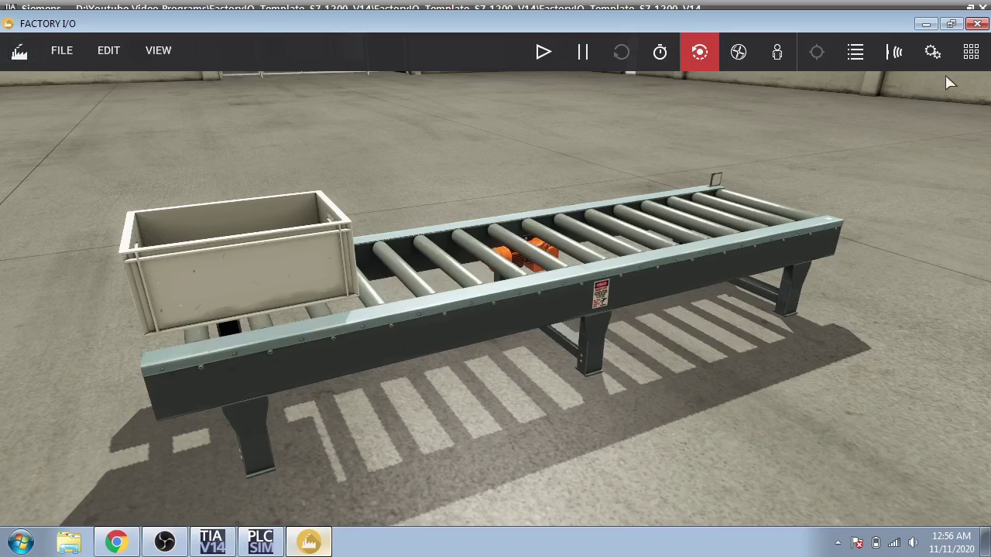
Drag a blue diffuse sensor from the parts palette to the conveyor's far end
{"action": "left_click", "coordinate": [970, 51]}
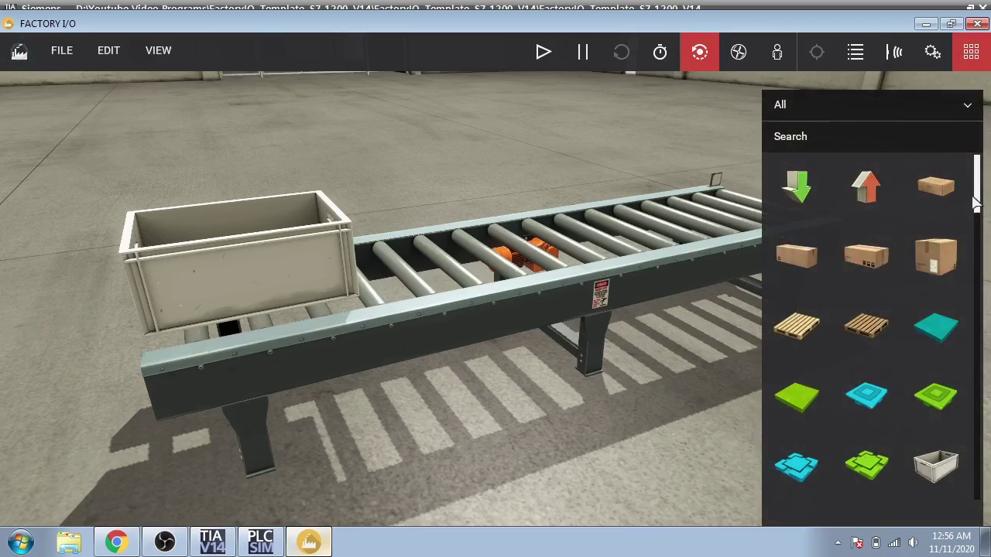
{"action": "scroll", "coordinate": [967, 271], "scroll_direction": "down", "scroll_amount": 10}
{"action": "scroll", "coordinate": [971, 302], "scroll_direction": "down", "scroll_amount": 3}
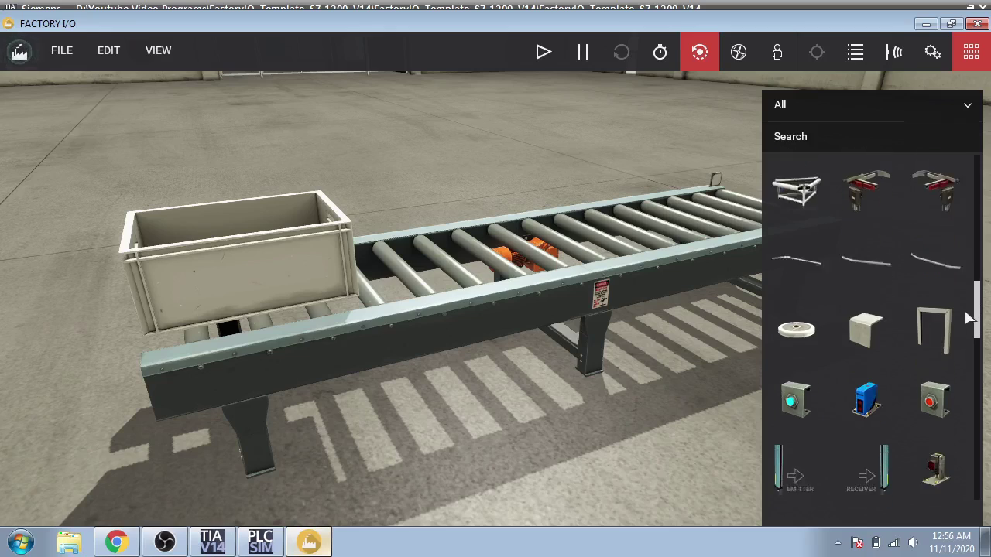
{"action": "mouse_move", "coordinate": [865, 329]}
{"action": "left_mouse_down"}
{"action": "mouse_move", "coordinate": [737, 364]}
{"action": "mouse_move", "coordinate": [741, 354]}
{"action": "left_mouse_up"}
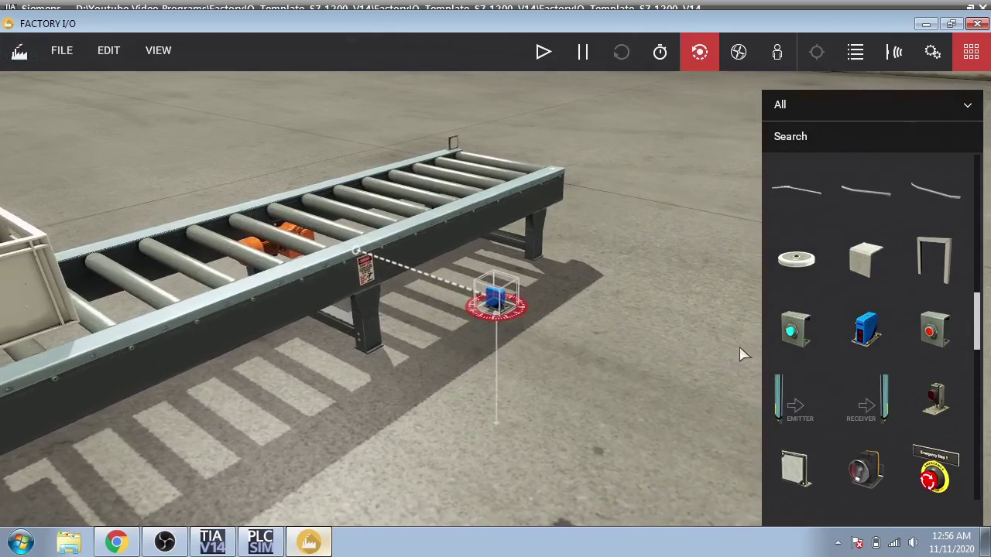
{"action": "left_click_drag", "start_coordinate": [489, 306], "coordinate": [545, 166]}
Open the placed sensor's context menu, then the EDIT menu
{"action": "scroll", "coordinate": [544, 165], "scroll_direction": "down", "scroll_amount": 3}
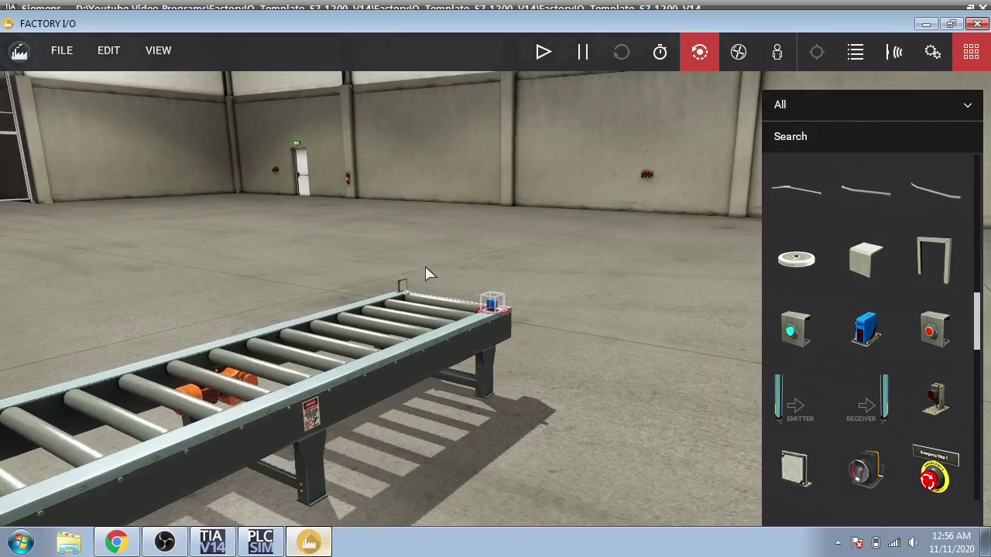
{"action": "right_click", "coordinate": [401, 283]}
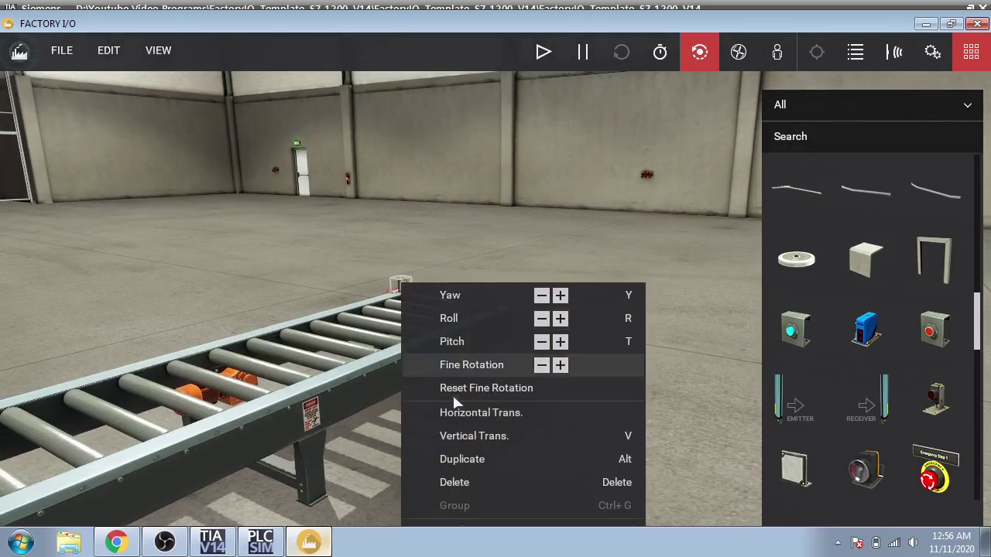
{"action": "left_click", "coordinate": [464, 482]}
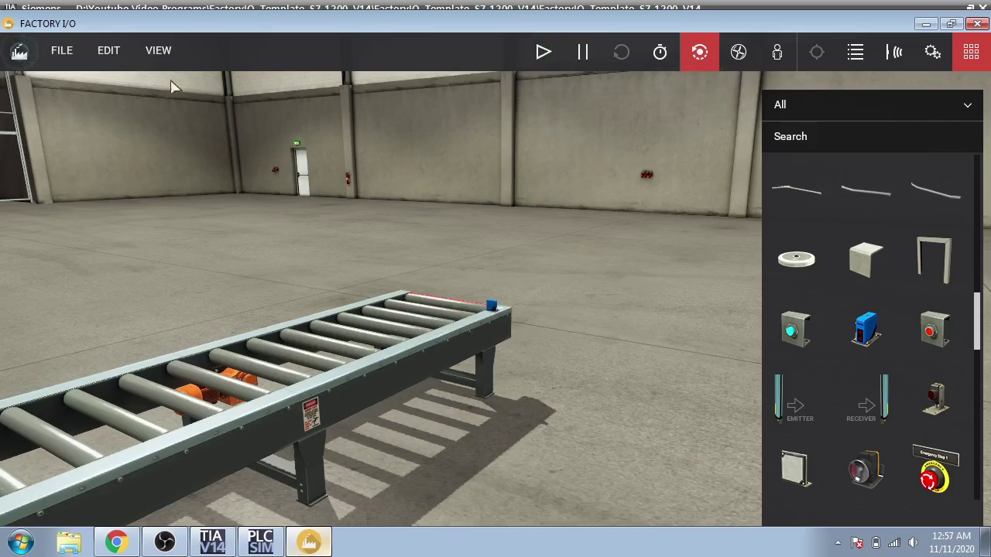
{"action": "left_click", "coordinate": [64, 55]}
{"action": "left_click", "coordinate": [113, 46]}
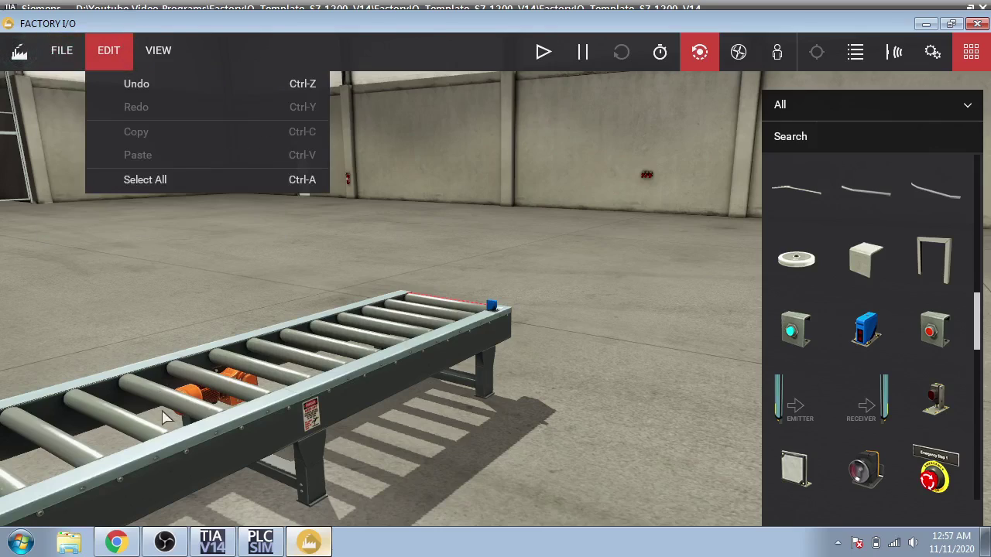
Compile the modified Block_1 program in TIA Portal
{"action": "left_click", "coordinate": [307, 543]}
{"action": "left_click", "coordinate": [211, 542]}
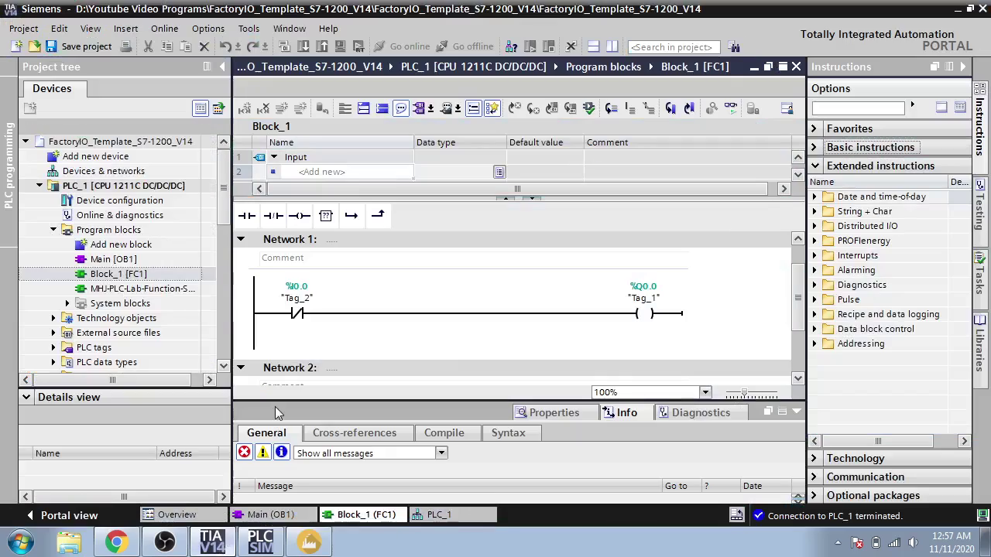
{"action": "left_click", "coordinate": [379, 259]}
{"action": "left_click", "coordinate": [287, 42]}
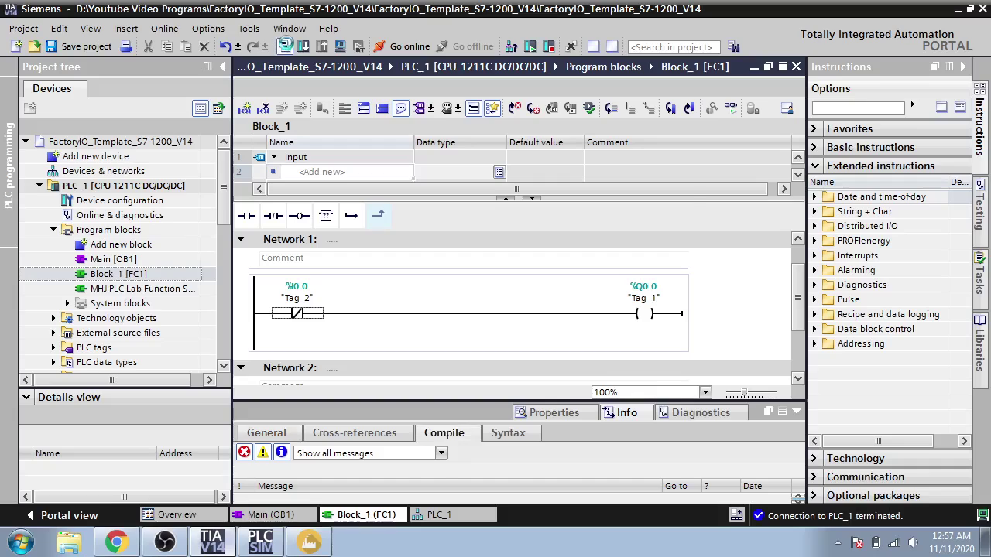
Download the program to the simulated PLC and minimize the PLCSIM panel
{"action": "left_click", "coordinate": [294, 515]}
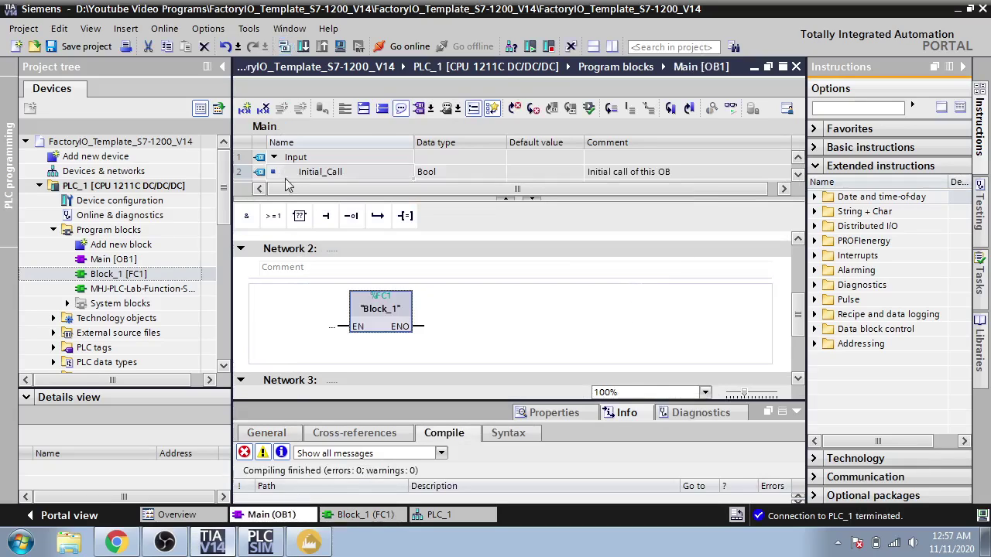
{"action": "left_click", "coordinate": [285, 47]}
{"action": "left_click", "coordinate": [303, 47]}
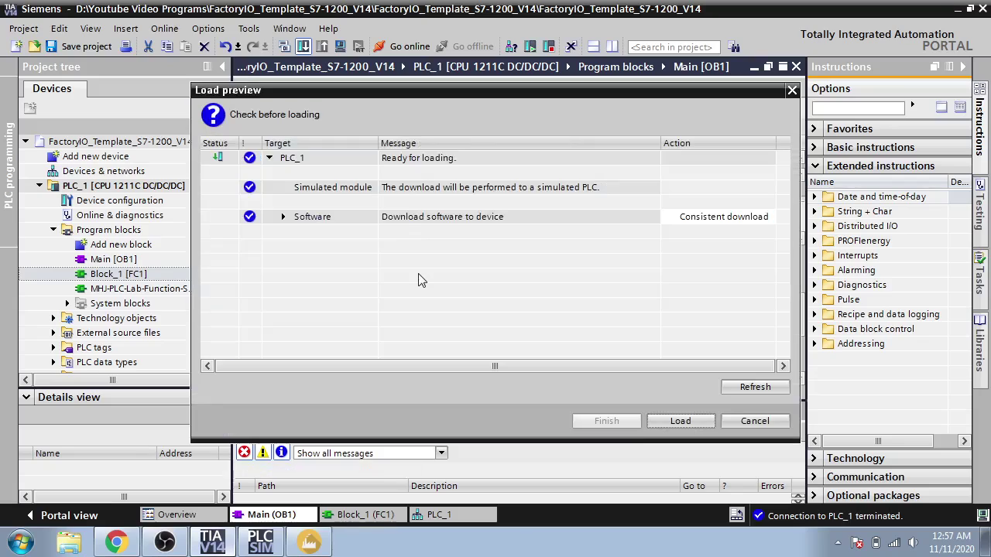
{"action": "left_click", "coordinate": [670, 423]}
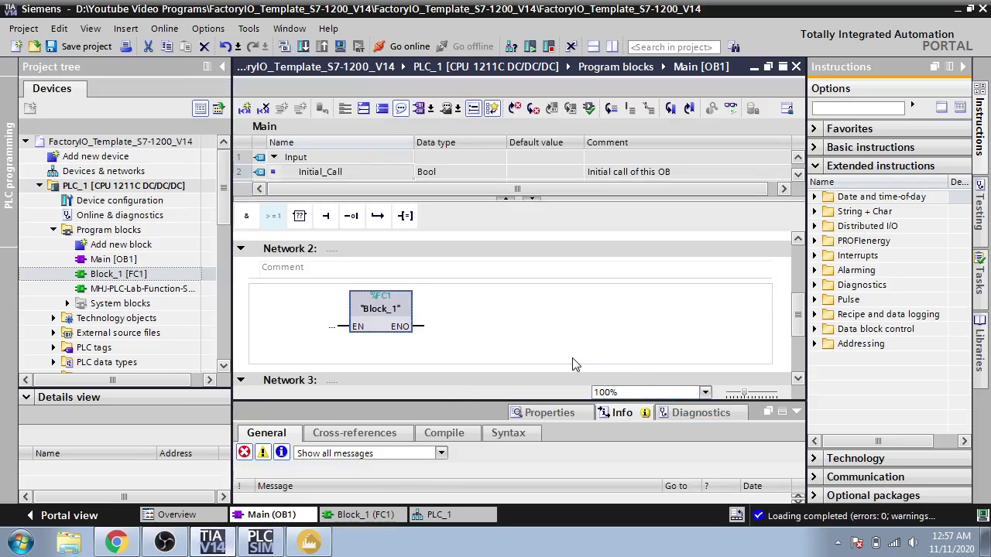
{"action": "left_click", "coordinate": [260, 541]}
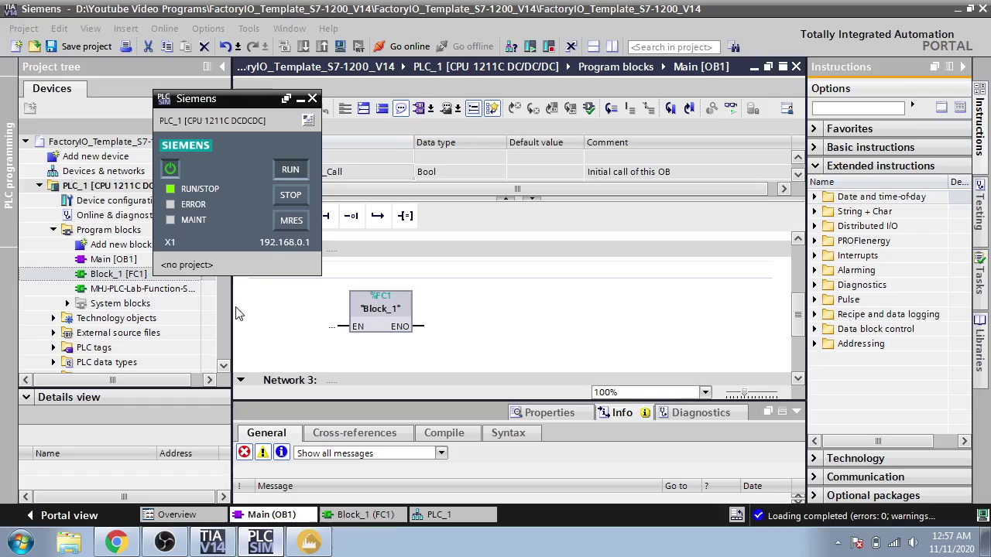
{"action": "left_click", "coordinate": [301, 100]}
In File > Drivers, map Diffuse Sensor 1 to I0.0 on S7-PLCSIM, then return to the scene
{"action": "left_click", "coordinate": [309, 541]}
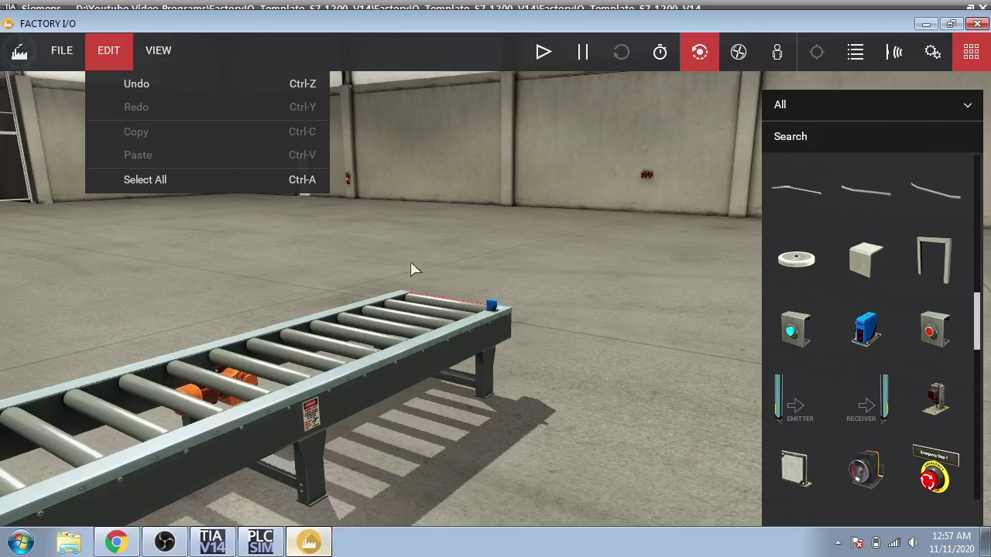
{"action": "left_click", "coordinate": [62, 51]}
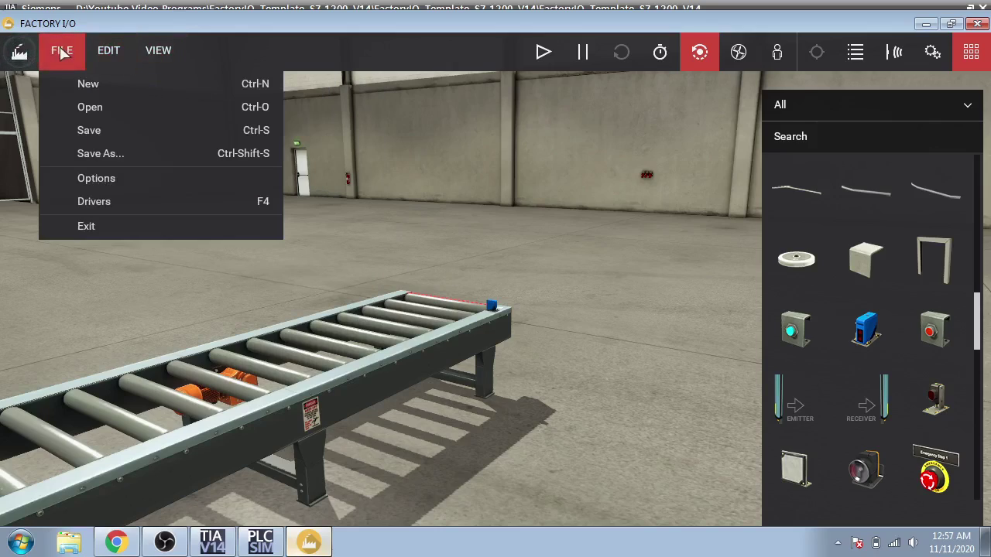
{"action": "left_click", "coordinate": [94, 202]}
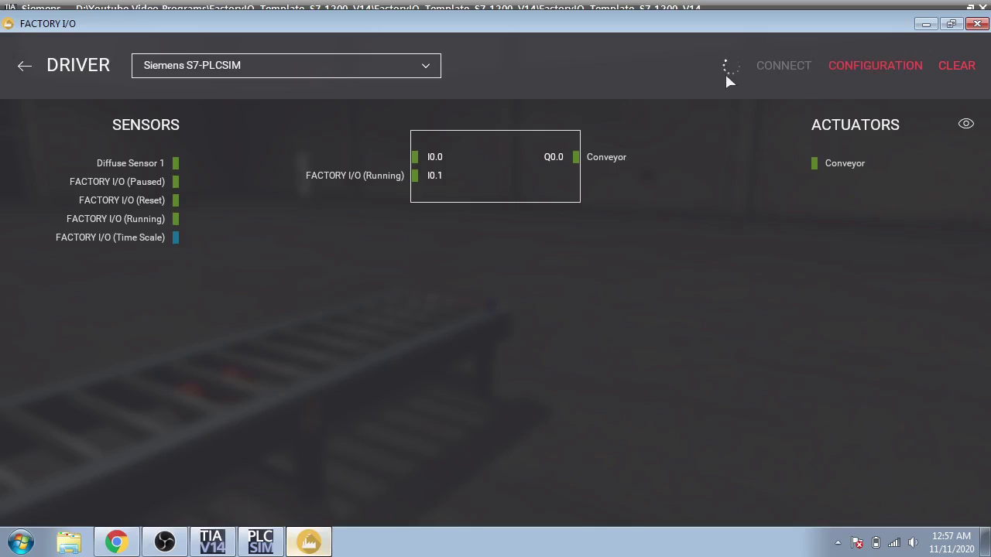
{"action": "left_click_drag", "start_coordinate": [180, 161], "coordinate": [383, 161]}
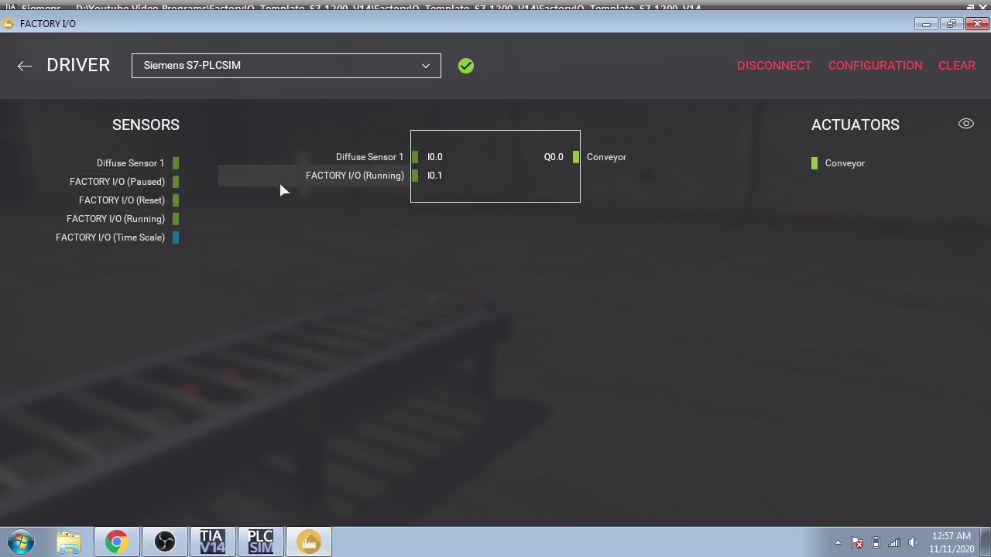
{"action": "left_click", "coordinate": [30, 67]}
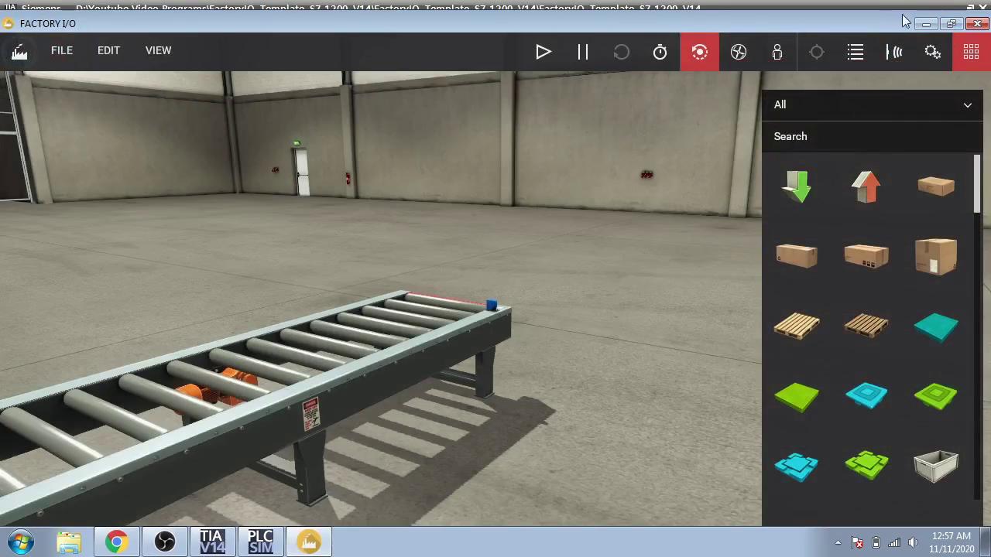
Go online with PLC_1 and turn on monitoring for the Block_1 (FC1) ladder
{"action": "left_click", "coordinate": [949, 25]}
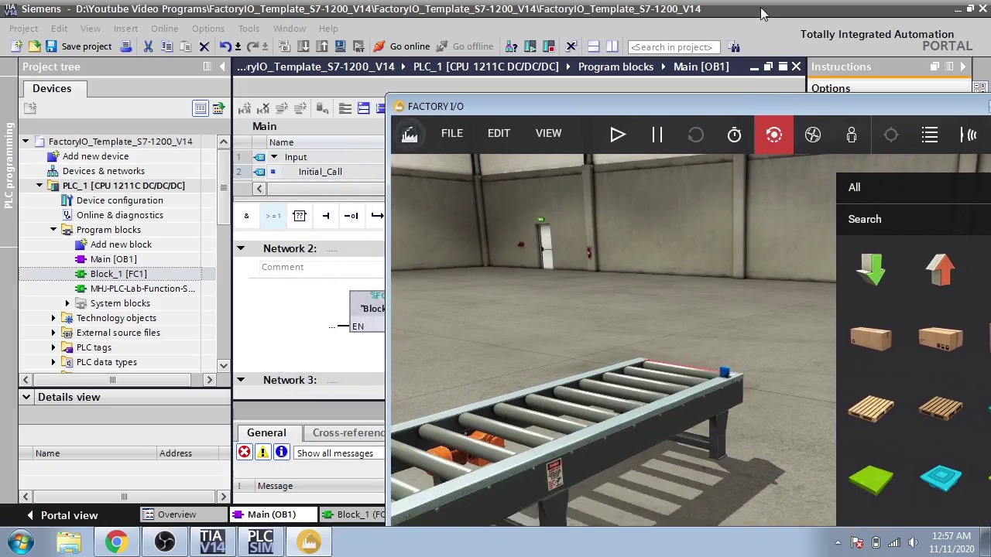
{"action": "left_click", "coordinate": [763, 14]}
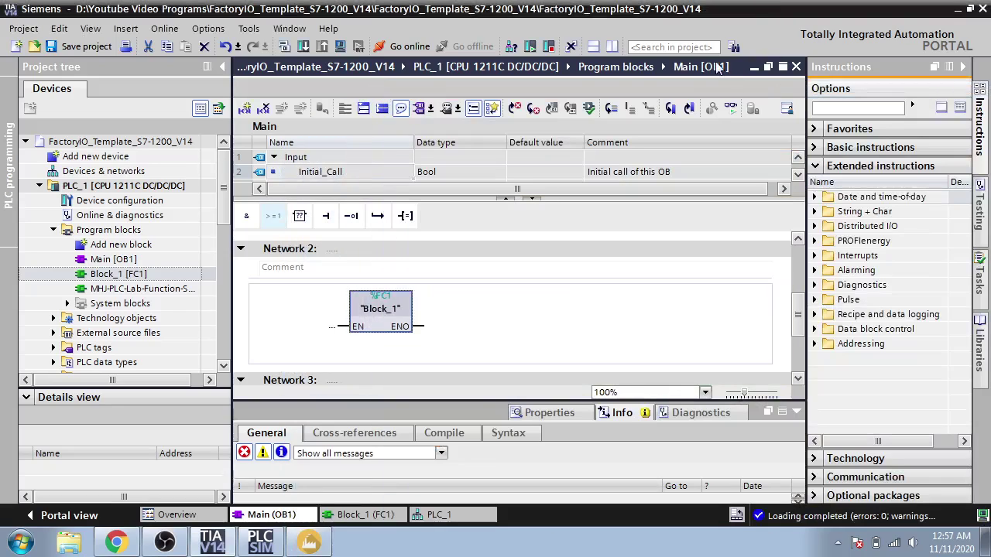
{"action": "left_click", "coordinate": [409, 46]}
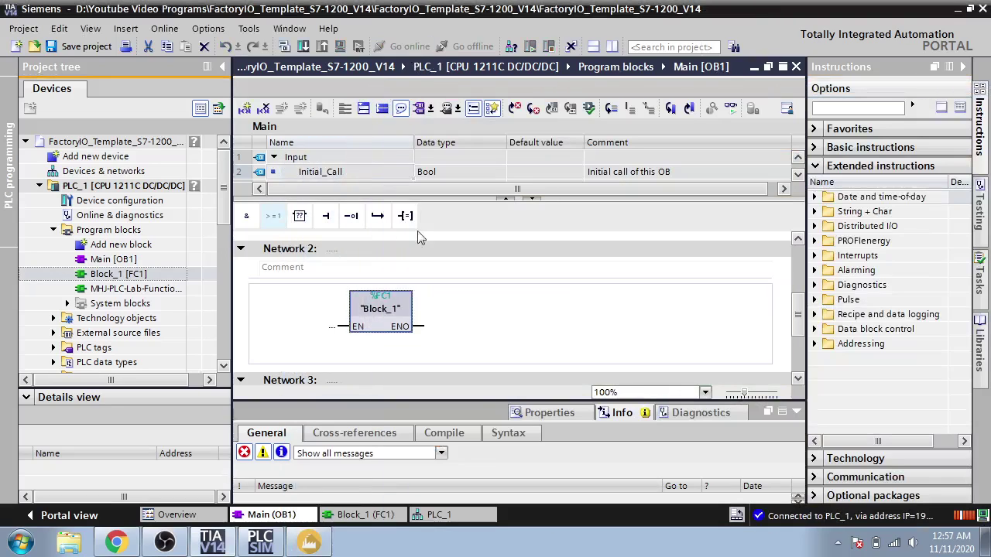
{"action": "left_click", "coordinate": [364, 514]}
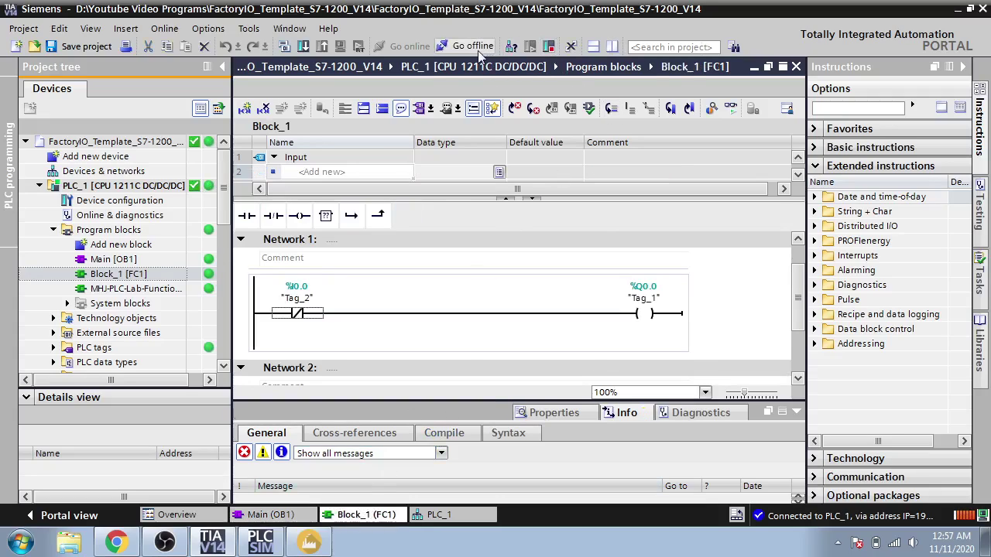
{"action": "left_click", "coordinate": [731, 109]}
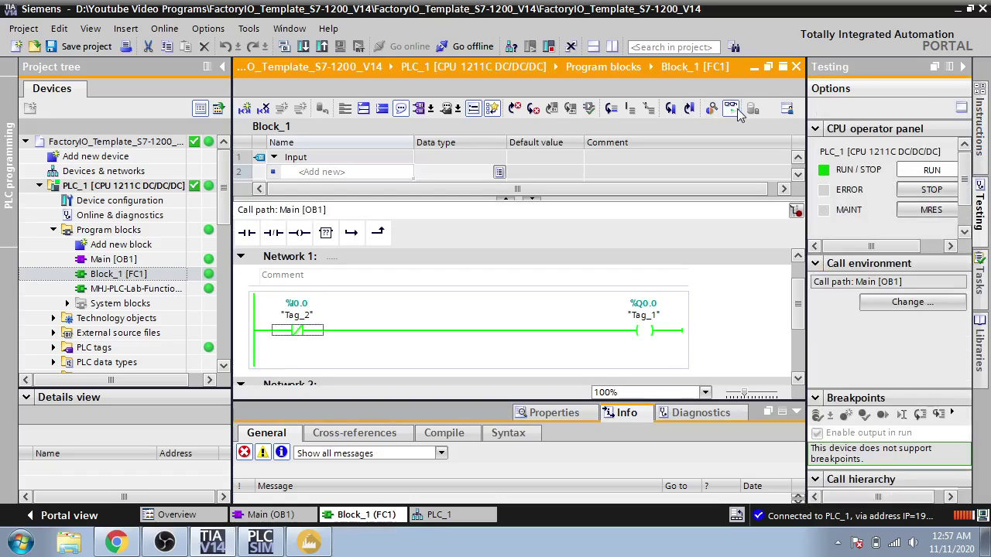
Float the Block_1 editor in its own window, enlarged to show Network 2
{"action": "left_click", "coordinate": [768, 67]}
{"action": "left_click_drag", "start_coordinate": [514, 27], "coordinate": [488, 18]}
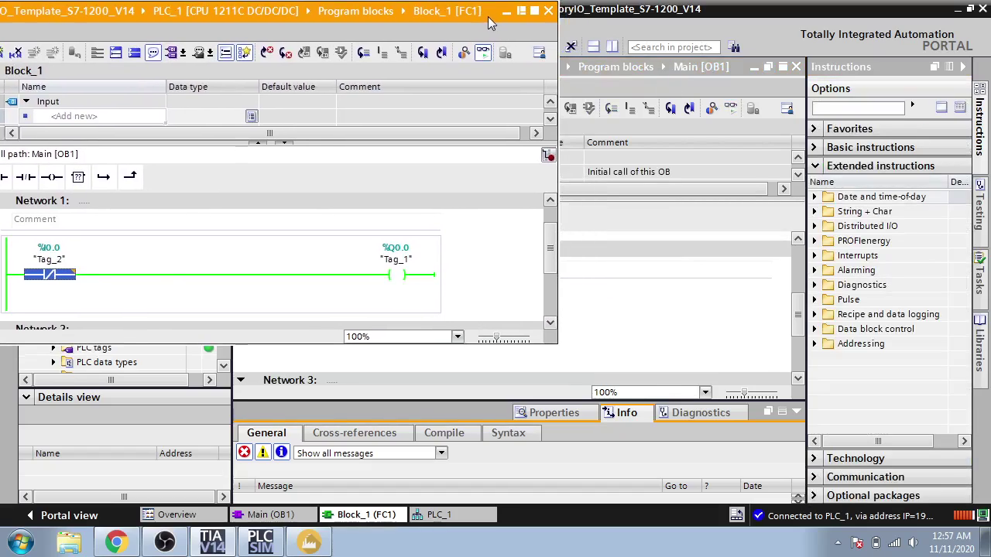
{"action": "left_click_drag", "start_coordinate": [443, 346], "coordinate": [384, 492]}
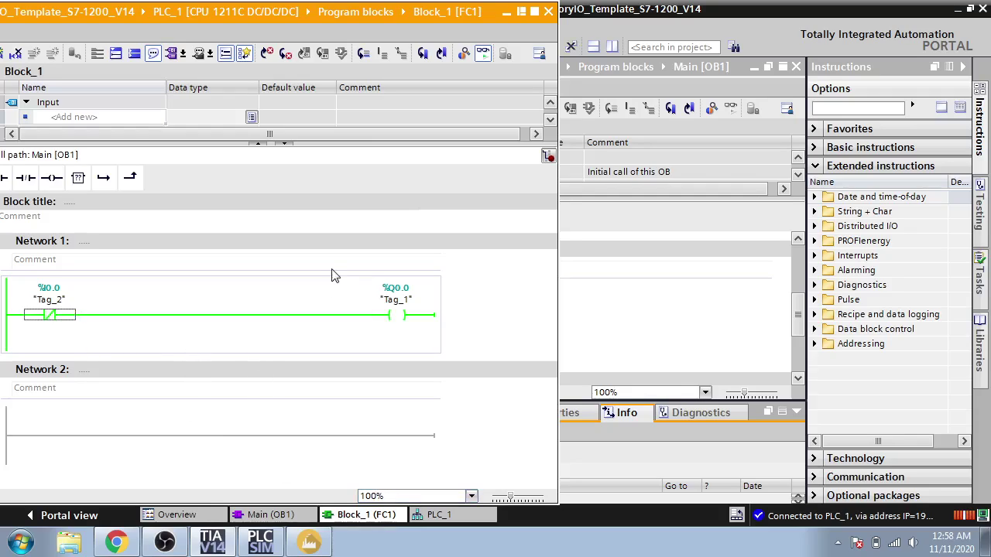
Move Factory I/O left, hide the parts palette and orbit to show box and conveyor
{"action": "left_click", "coordinate": [309, 542]}
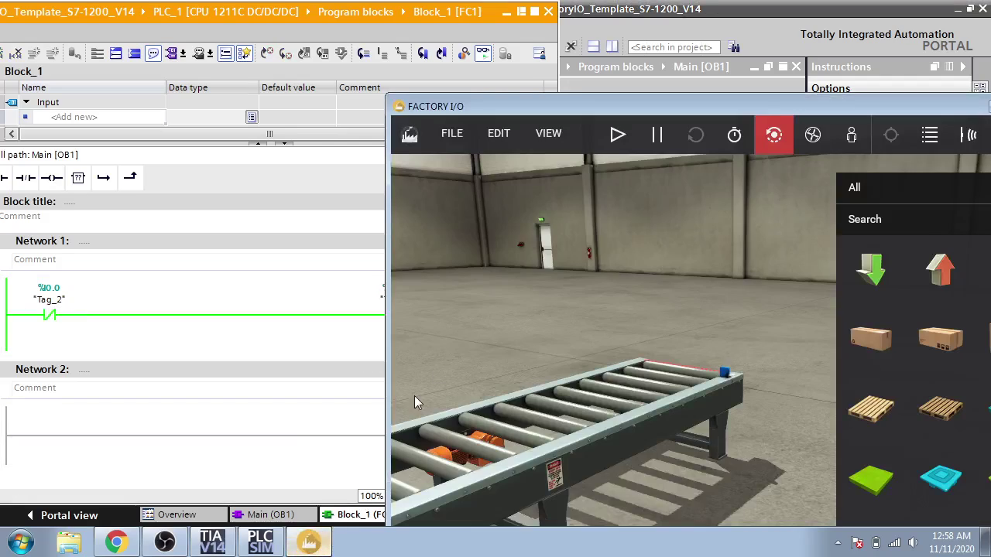
{"action": "left_click_drag", "start_coordinate": [649, 106], "coordinate": [556, 86]}
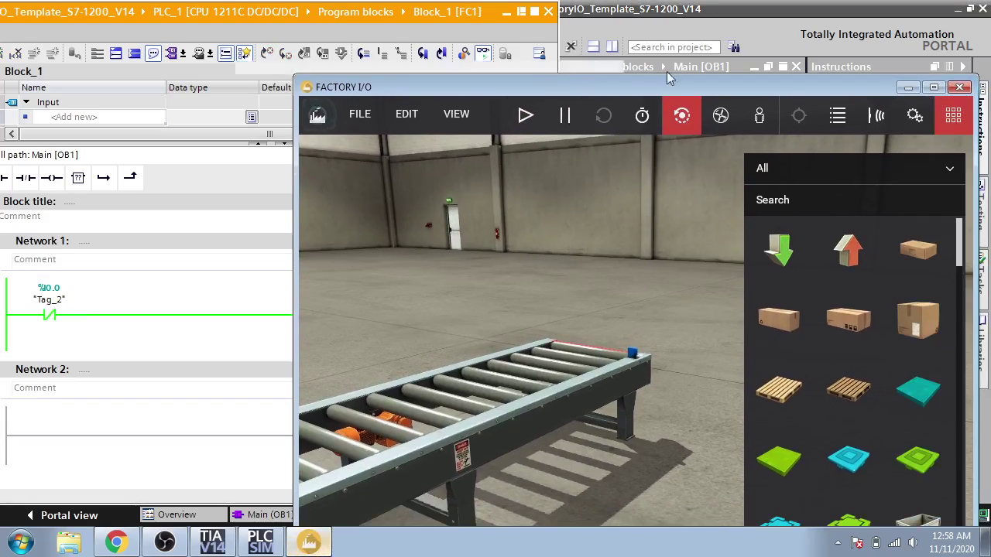
{"action": "left_click", "coordinate": [953, 115]}
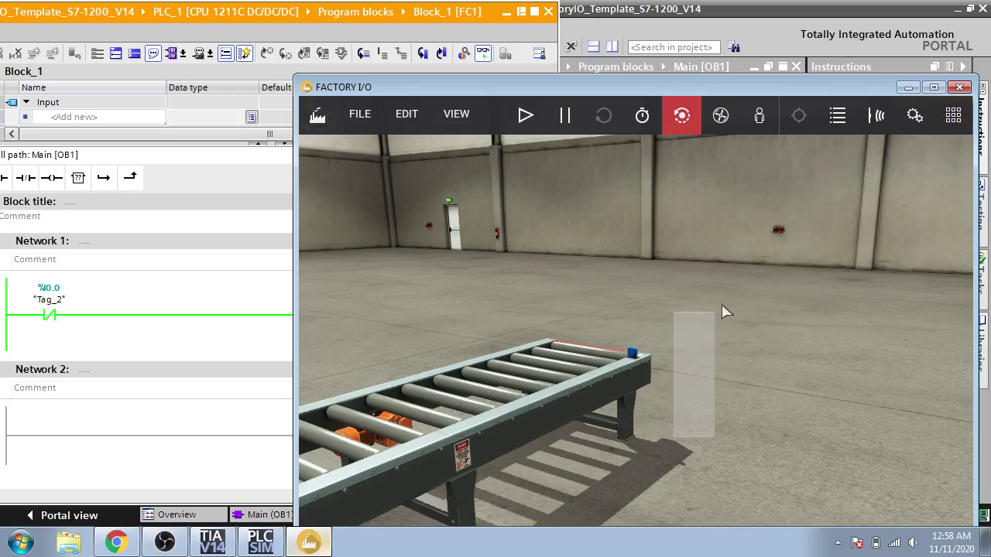
{"action": "left_click_drag", "start_coordinate": [672, 449], "coordinate": [737, 299]}
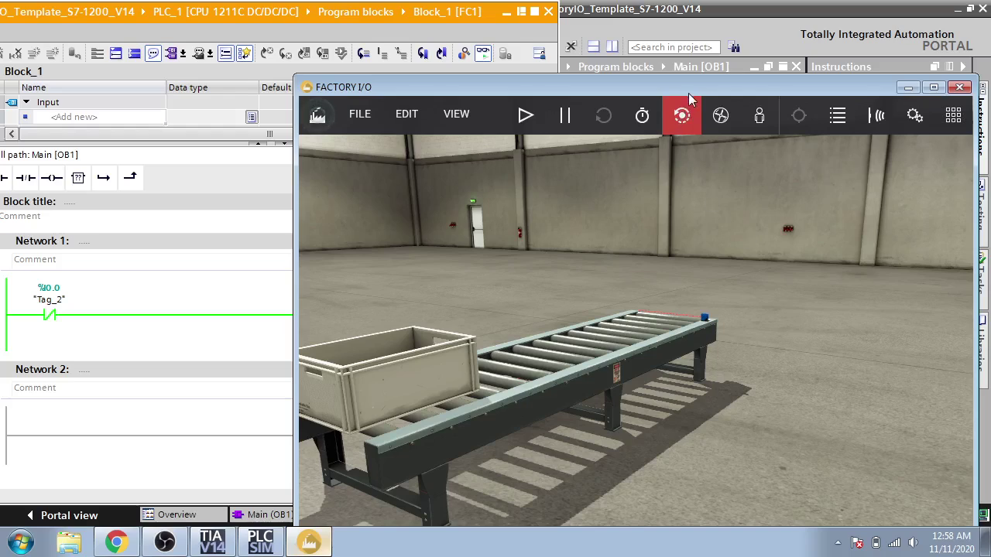
{"action": "left_click_drag", "start_coordinate": [688, 93], "coordinate": [747, 35]}
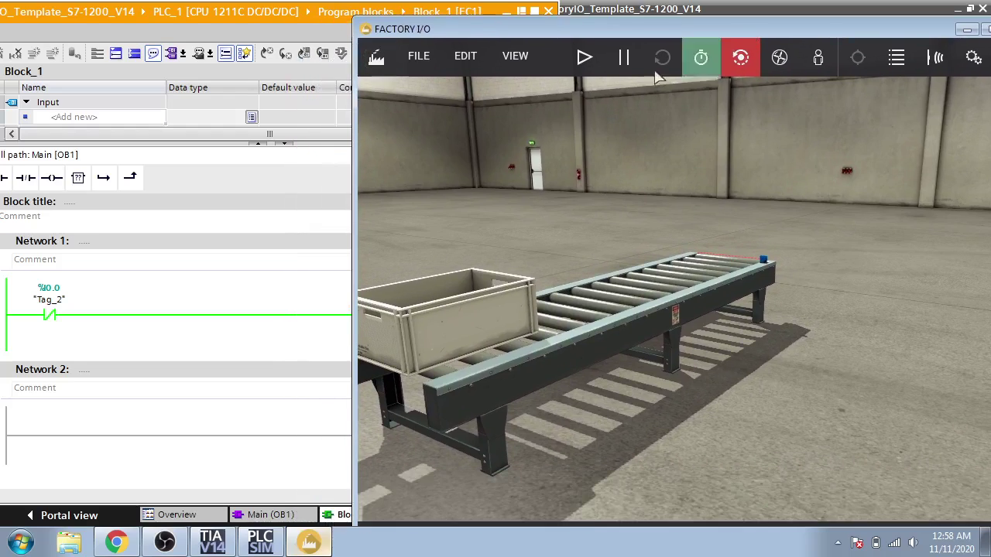
Narrow the floating Block_1 editor window in TIA Portal
{"action": "left_click", "coordinate": [466, 15]}
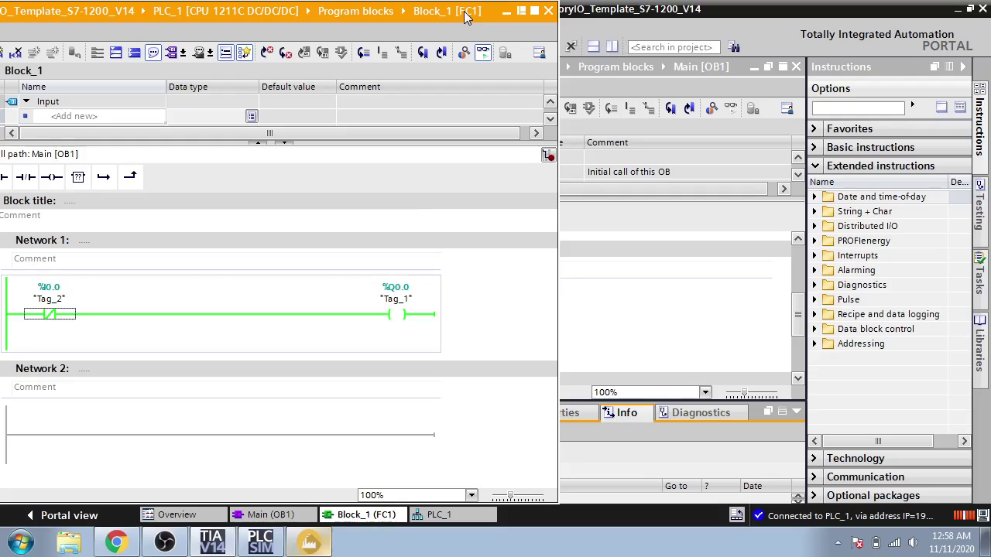
{"action": "left_click", "coordinate": [554, 211]}
{"action": "left_click_drag", "start_coordinate": [559, 214], "coordinate": [424, 217]}
Fit the Factory I/O window beside the live-monitored ladder
{"action": "left_click", "coordinate": [309, 542]}
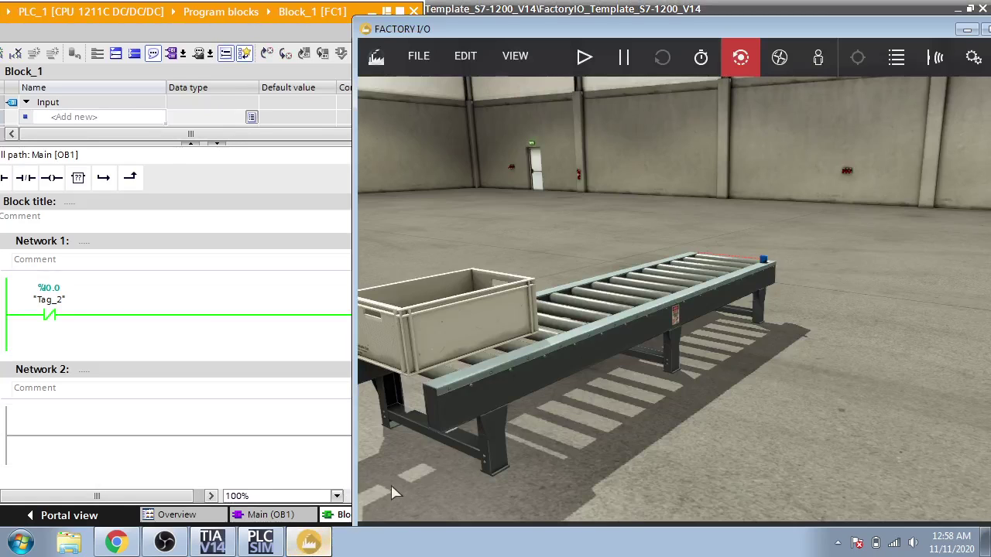
{"action": "left_click_drag", "start_coordinate": [542, 32], "coordinate": [640, 7]}
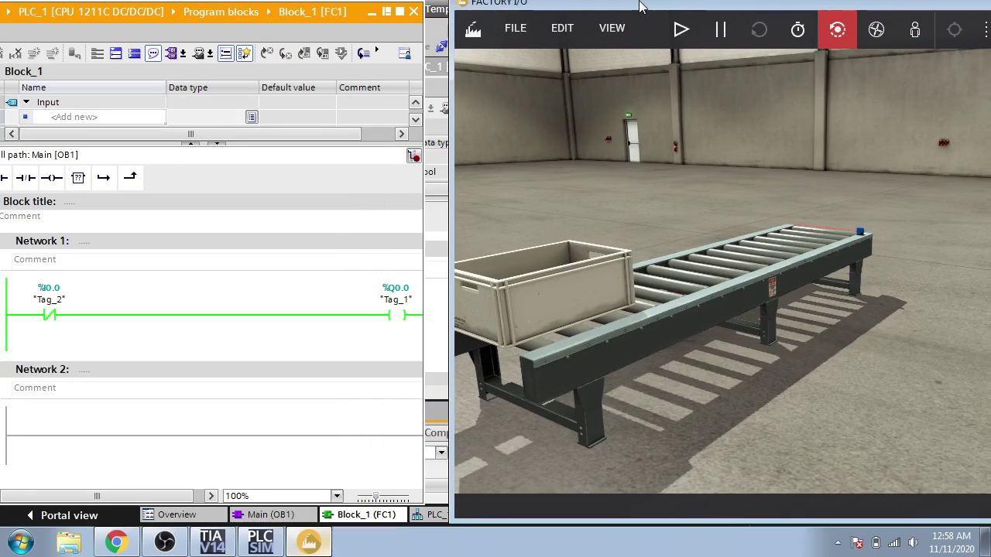
{"action": "double_click", "coordinate": [640, 7]}
{"action": "mouse_move", "coordinate": [501, 27]}
{"action": "left_mouse_down"}
{"action": "mouse_move", "coordinate": [607, 58]}
{"action": "mouse_move", "coordinate": [685, 22]}
{"action": "left_mouse_up"}
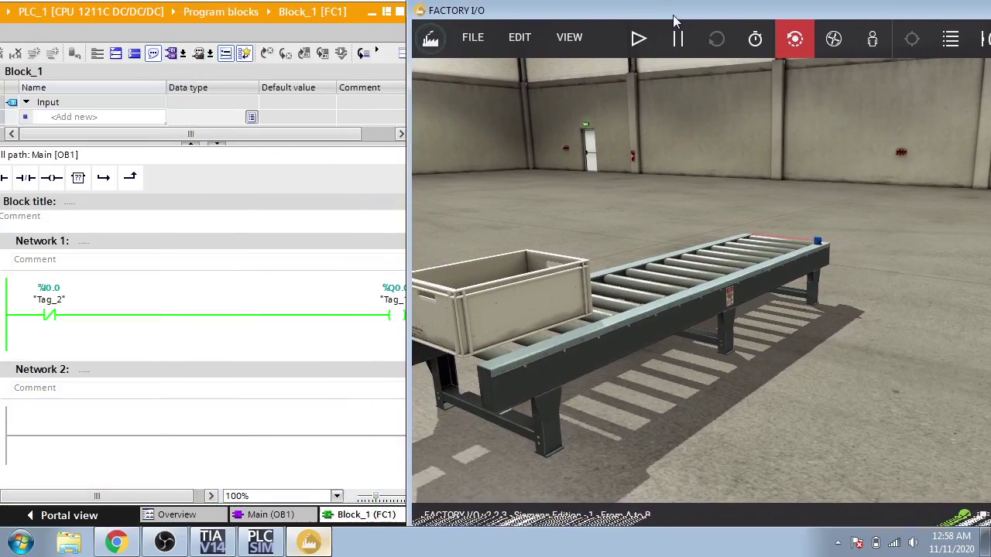
{"action": "left_click_drag", "start_coordinate": [673, 14], "coordinate": [693, 28]}
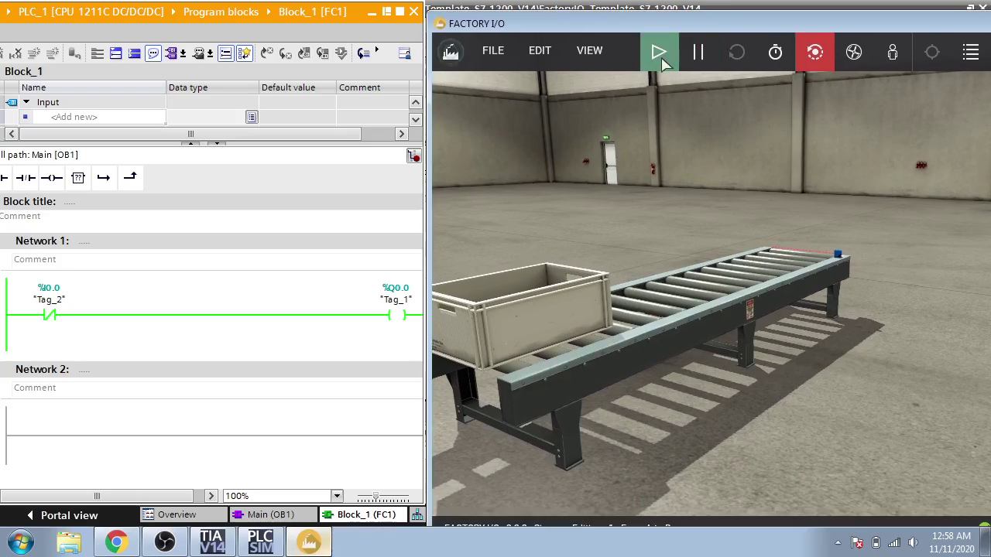
Play the simulation until the box stops at the diffuse sensor, then switch to OBS Studio
{"action": "left_click", "coordinate": [659, 52]}
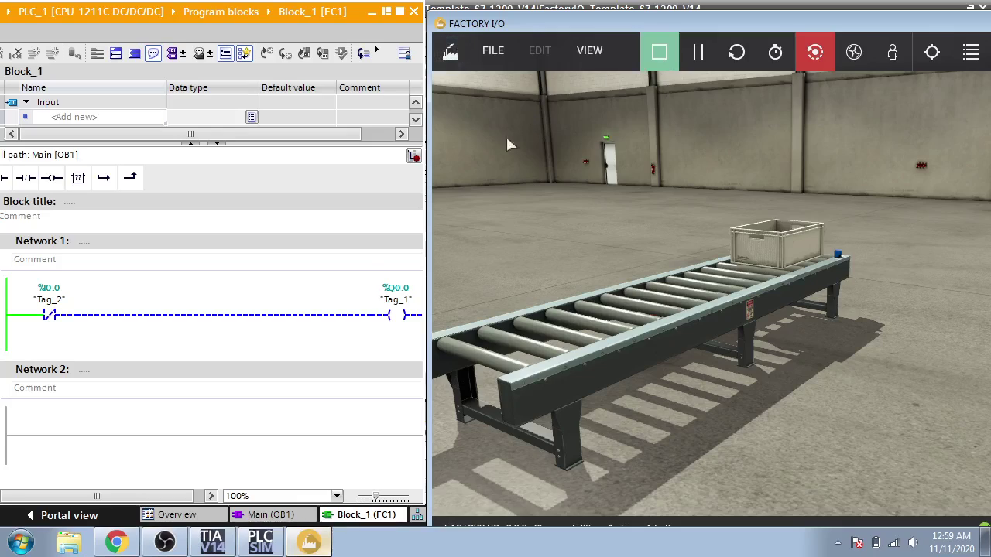
{"action": "left_click", "coordinate": [163, 543]}
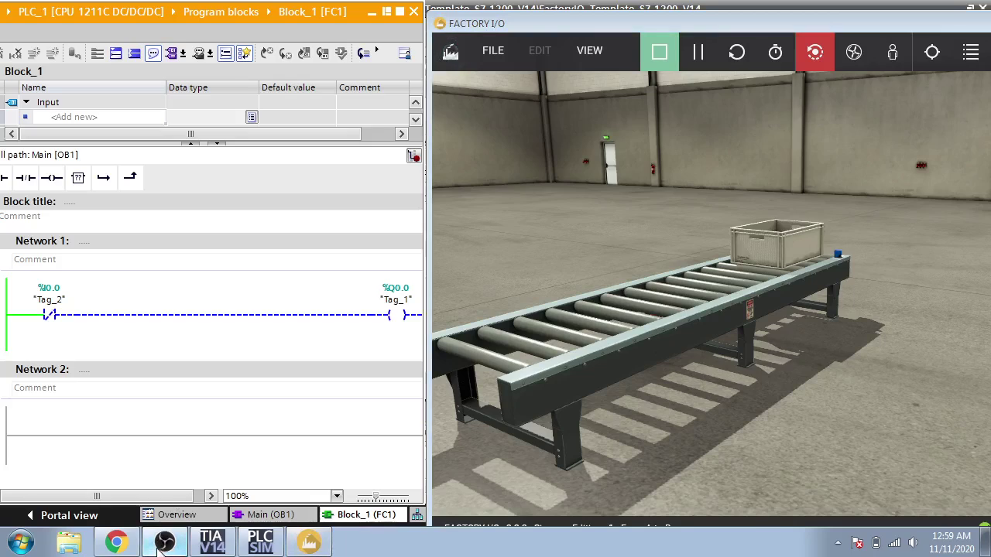